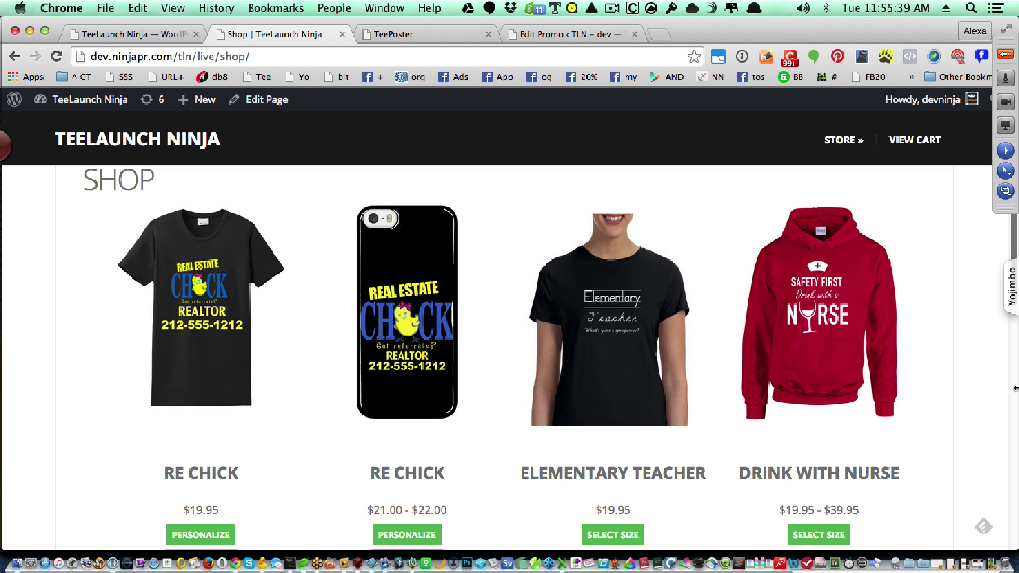
- Narrow the Shop page window to a phone-width layout in the left third of the screen
drag(1014, 388, 301, 344)
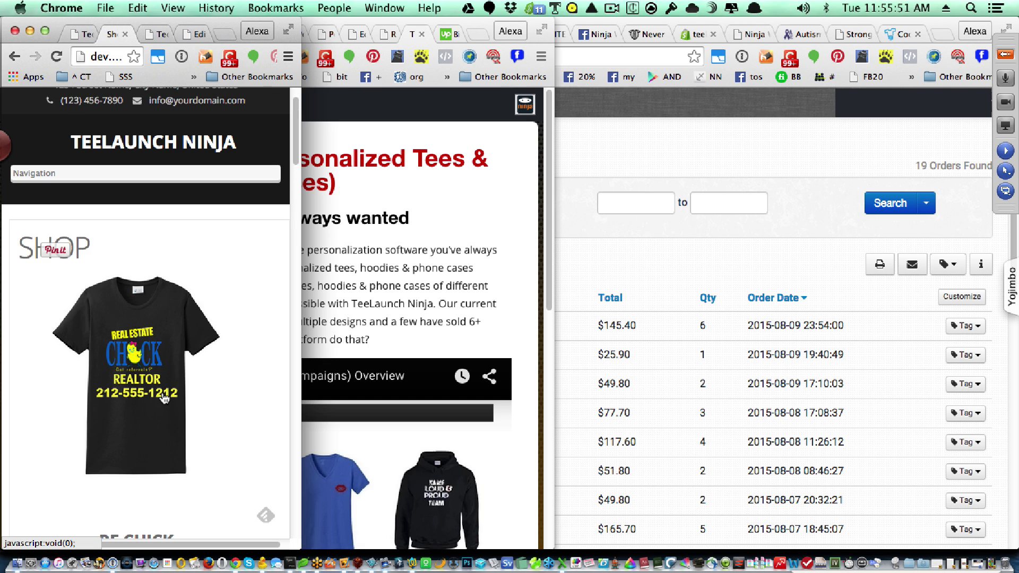
- Open the RE Chick ladies shirt promo page and widen the browser back to full screen
click(150, 395)
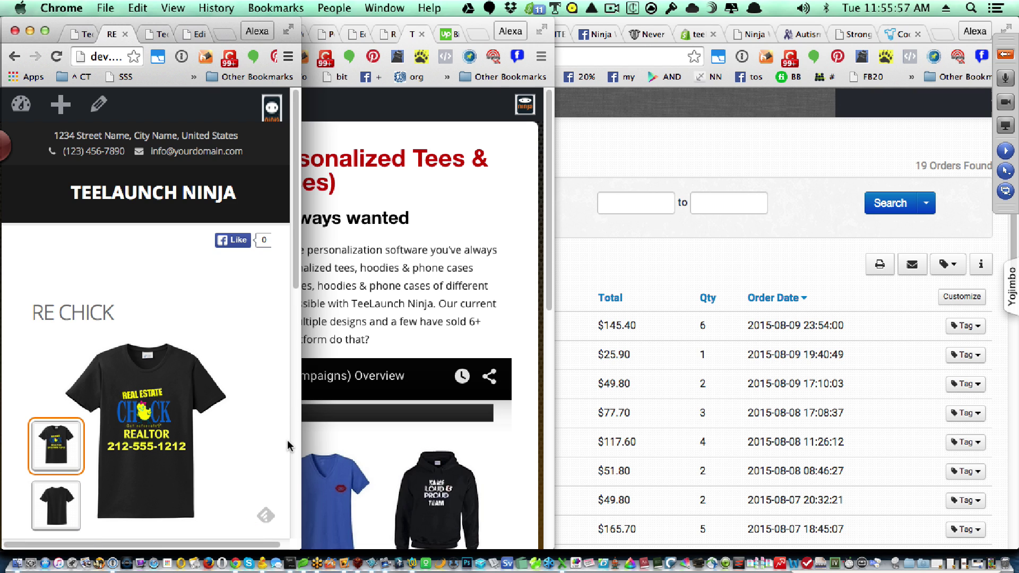
scroll(287, 445, down, 5)
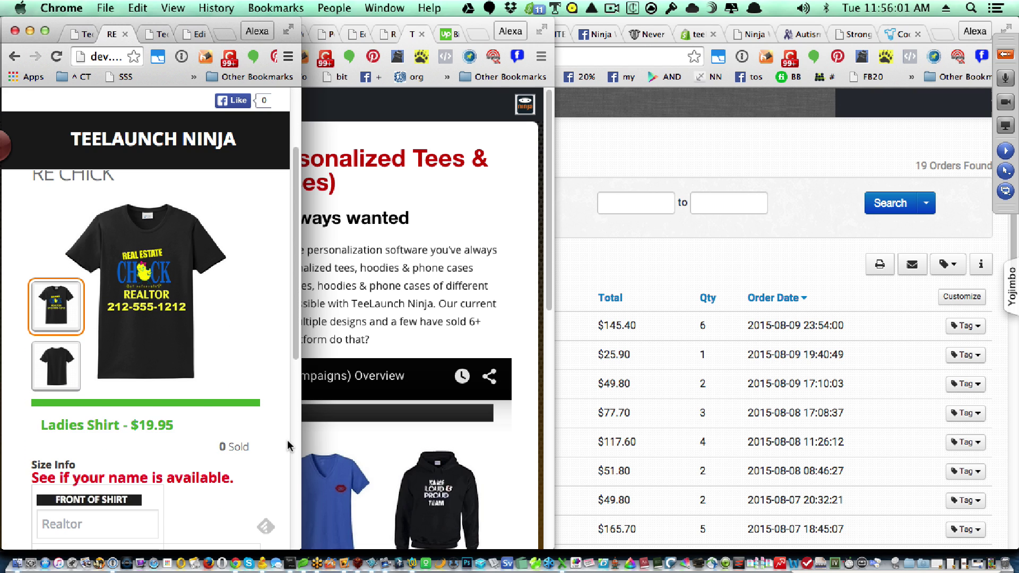
scroll(288, 445, up, 5)
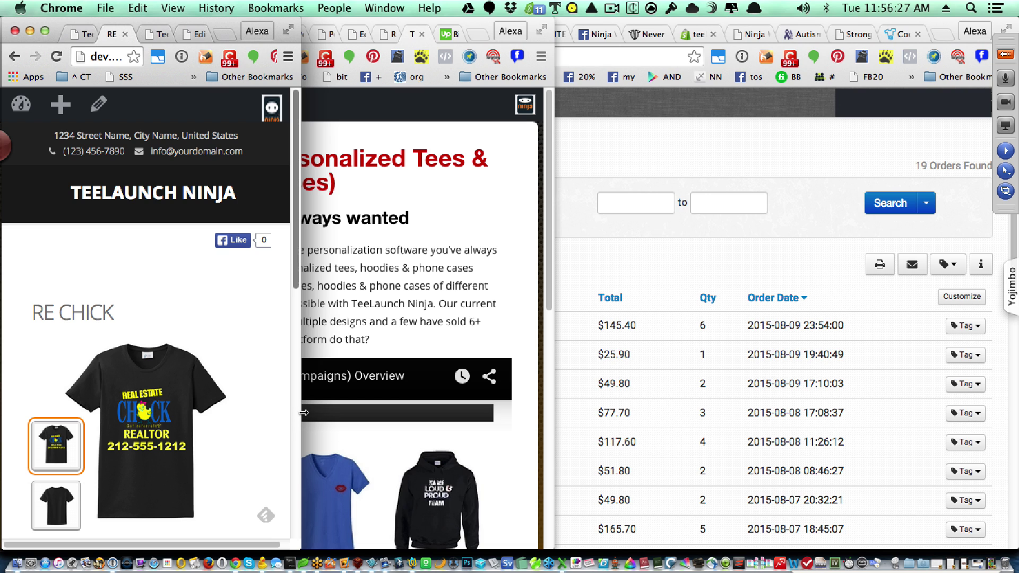
drag(304, 412, 1013, 474)
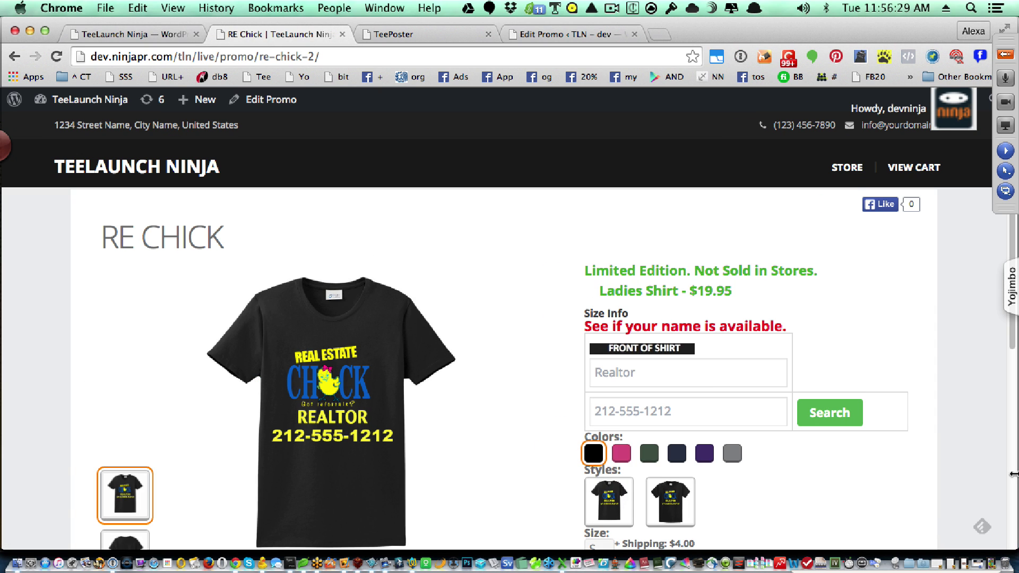
- Go back from the RE Chick promo to the Shop product listing
click(12, 57)
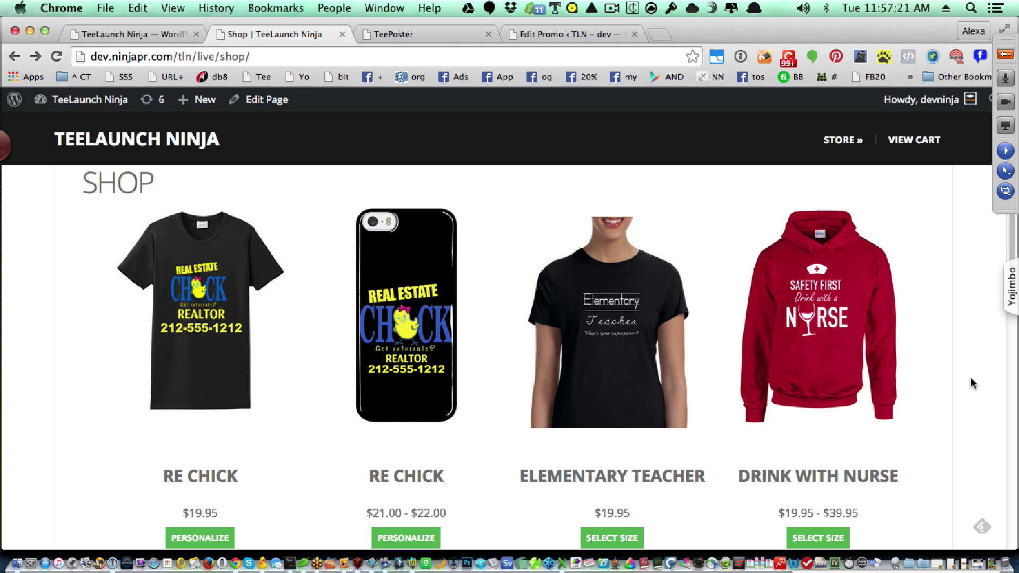
scroll(970, 378, down, 5)
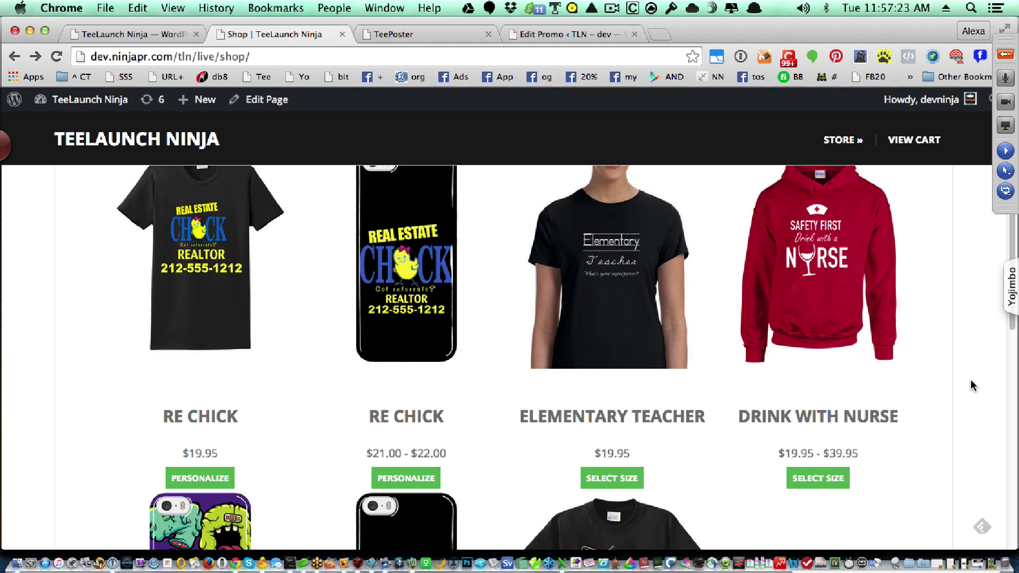
scroll(970, 380, down, 2)
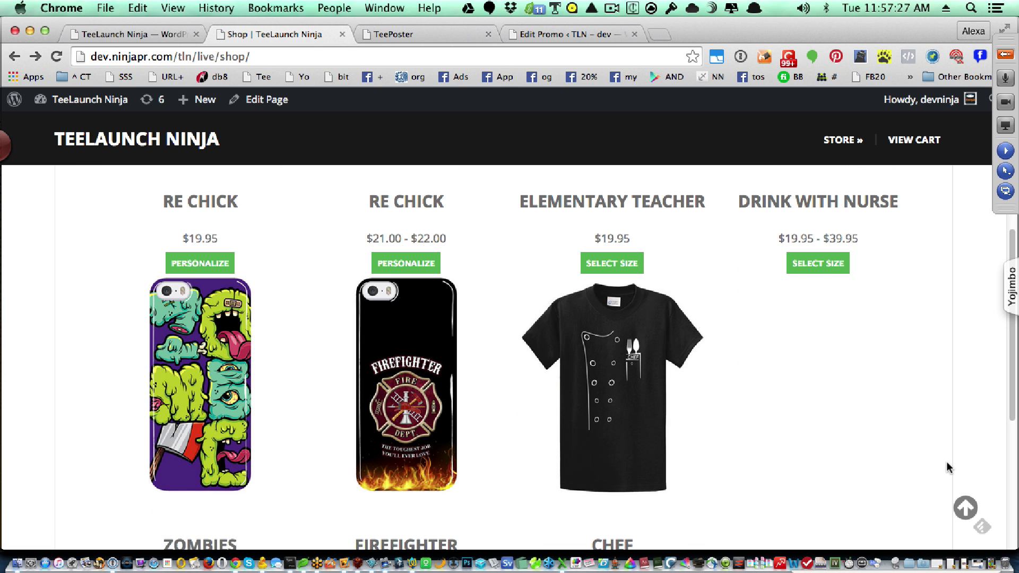
scroll(949, 466, up, 6)
scroll(953, 465, down, 5)
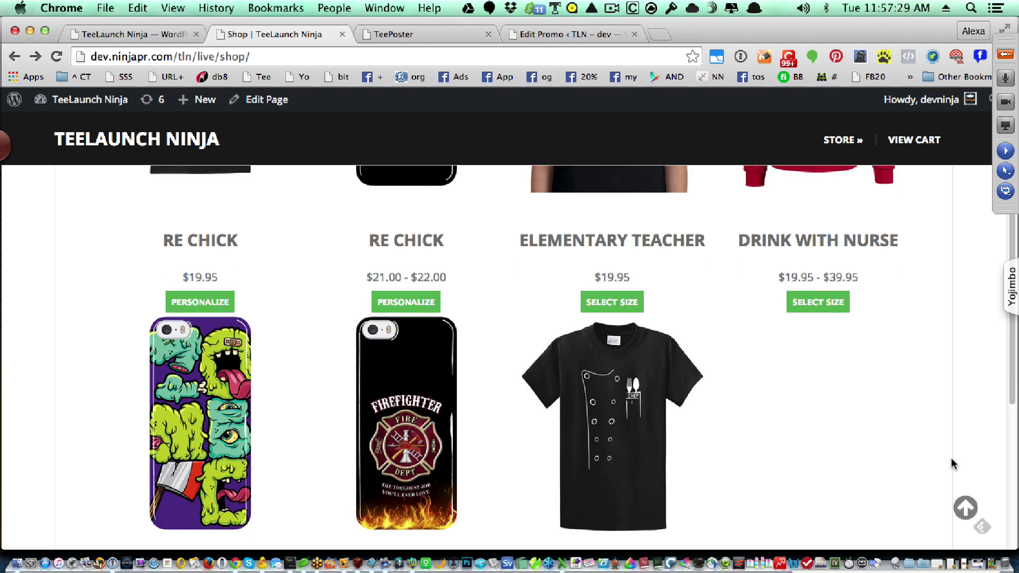
scroll(953, 464, up, 6)
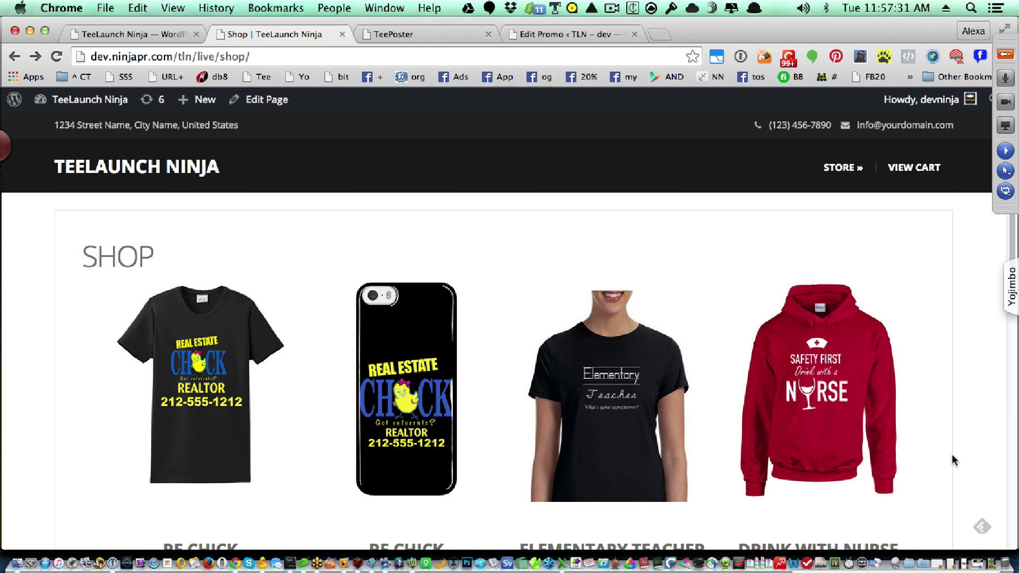
scroll(954, 455, down, 2)
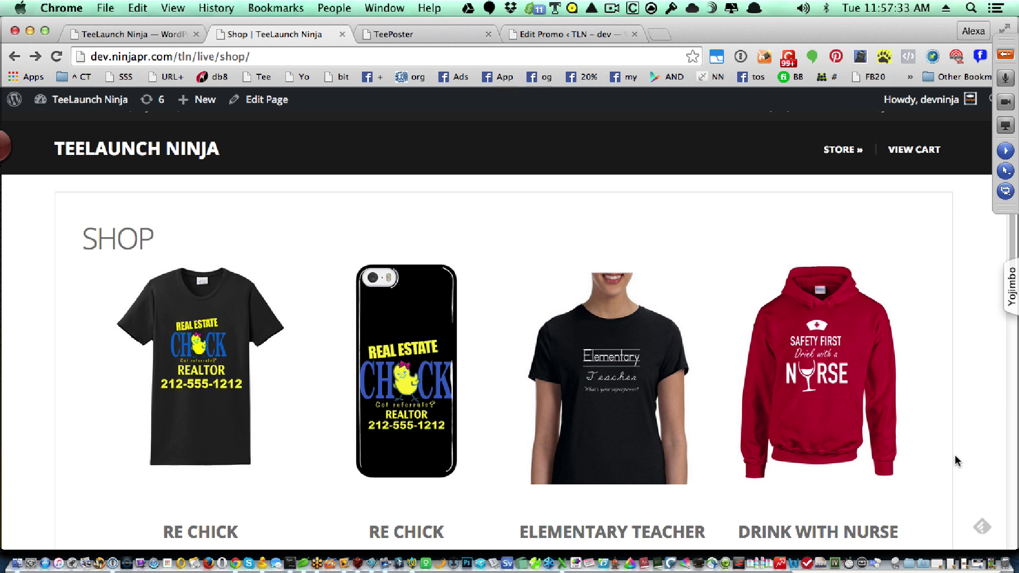
scroll(954, 455, down, 2)
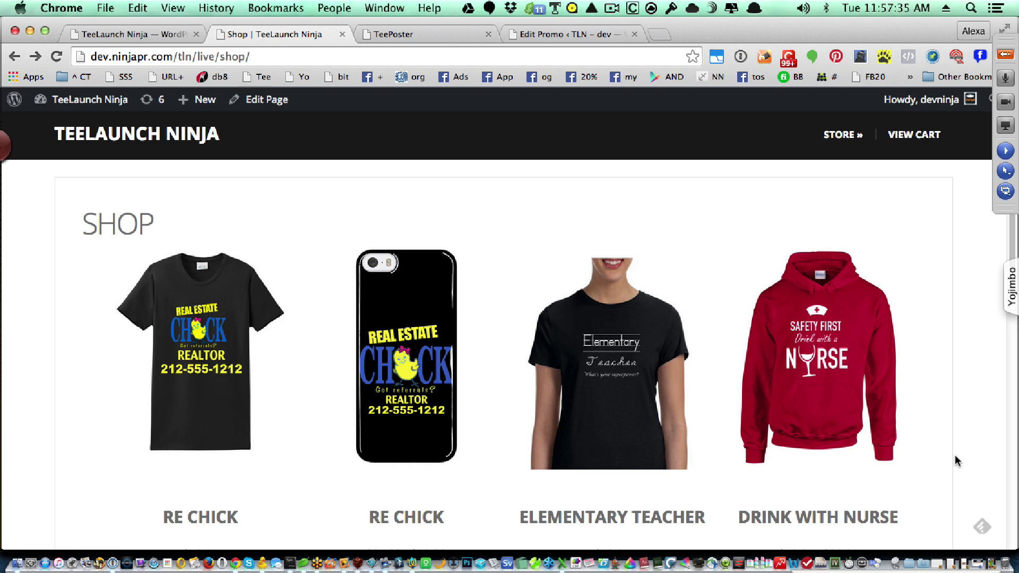
scroll(954, 454, up, 1)
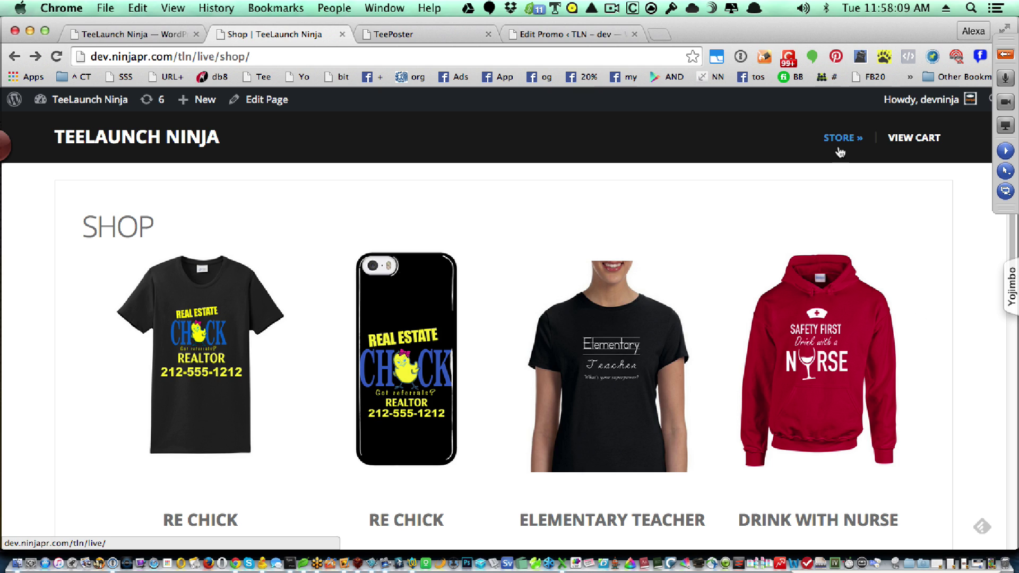
mouse_move(840, 152)
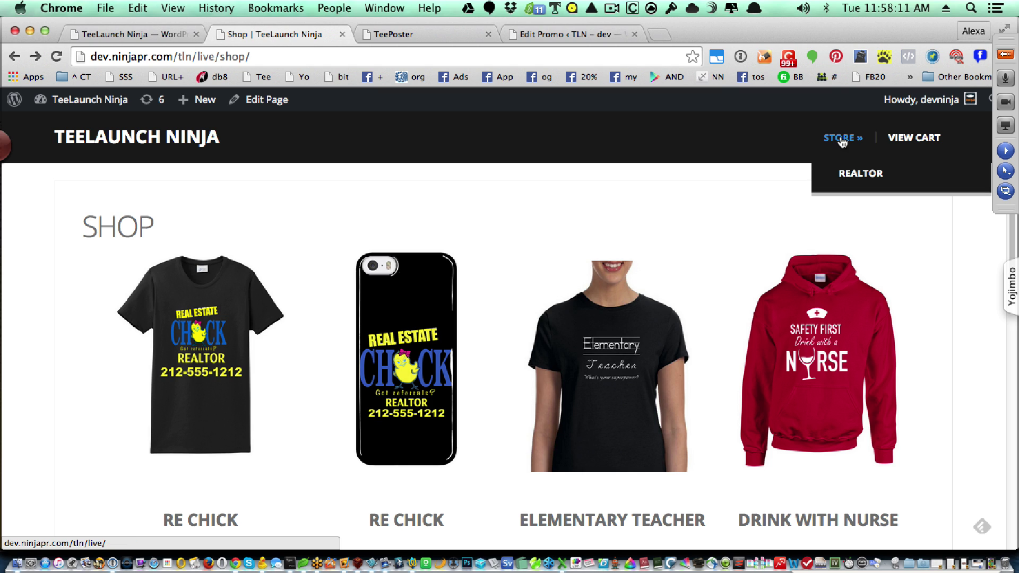
click(853, 178)
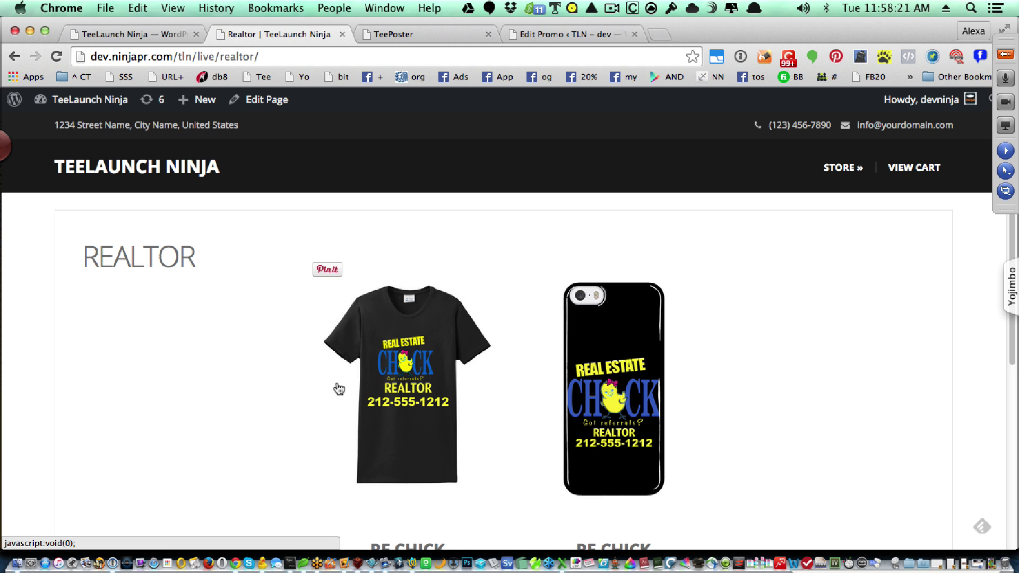
click(14, 56)
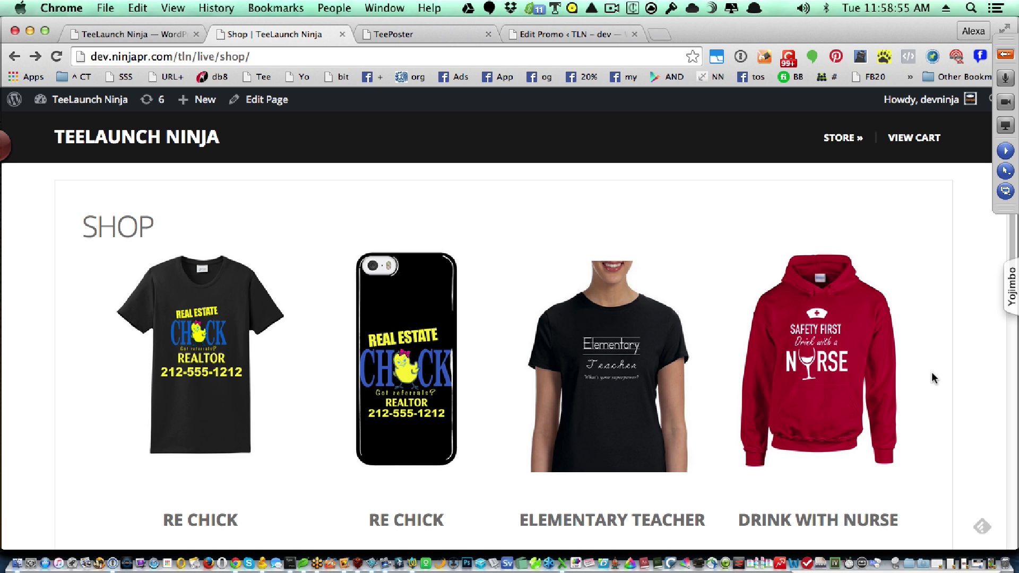
scroll(932, 377, down, 5)
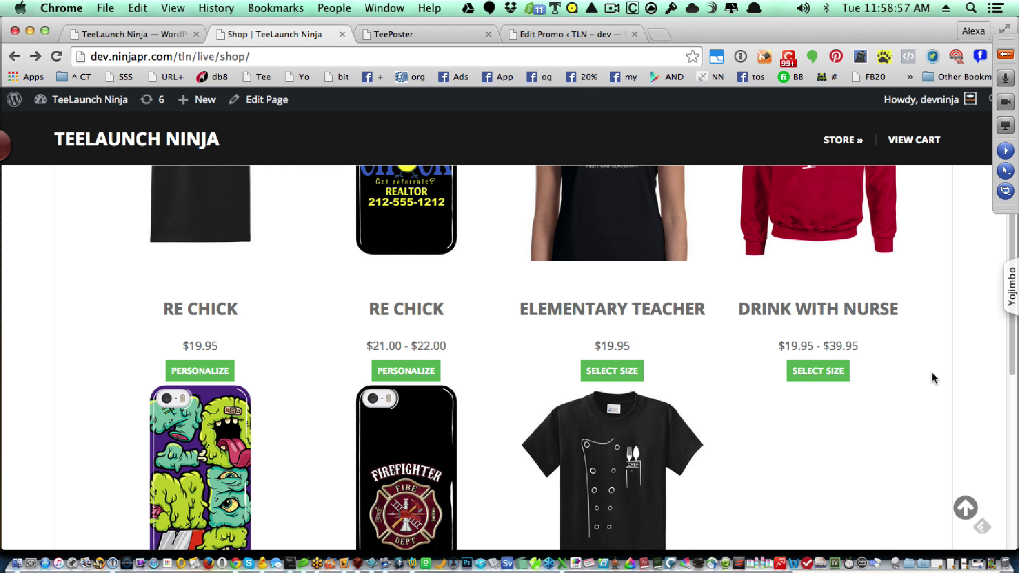
scroll(933, 378, up, 3)
scroll(932, 378, down, 1)
scroll(933, 378, down, 1)
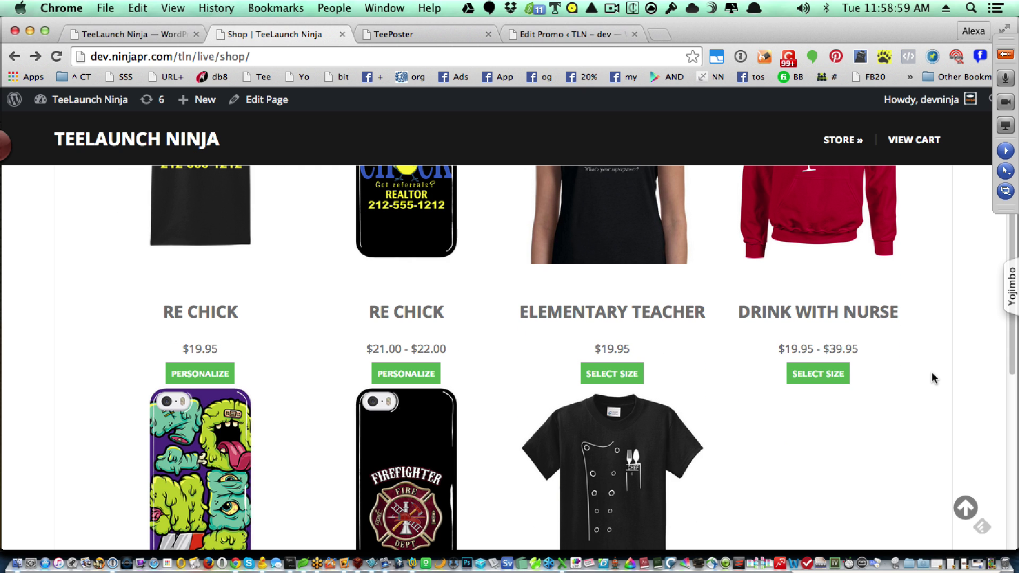
scroll(933, 377, up, 5)
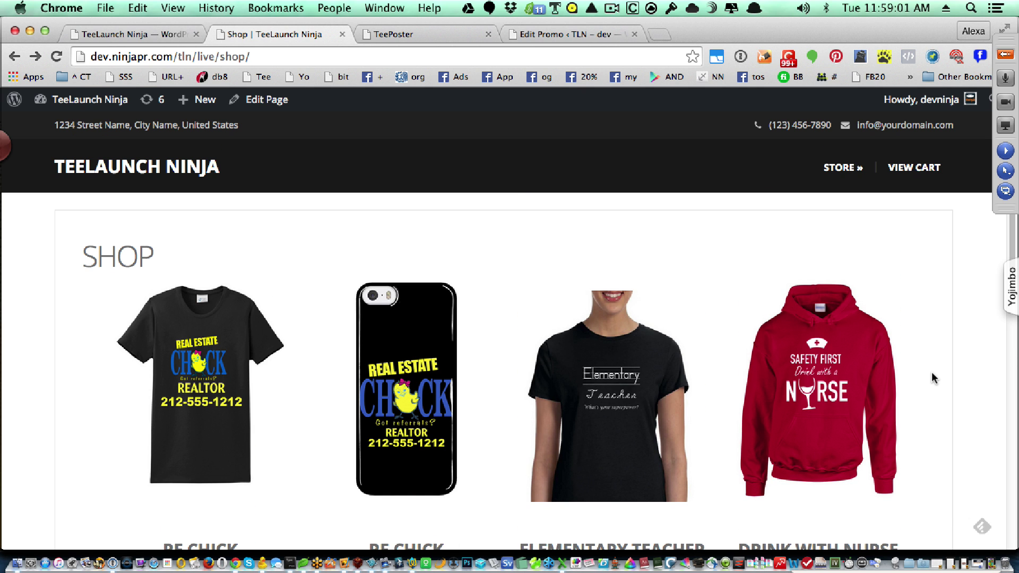
scroll(933, 378, down, 1)
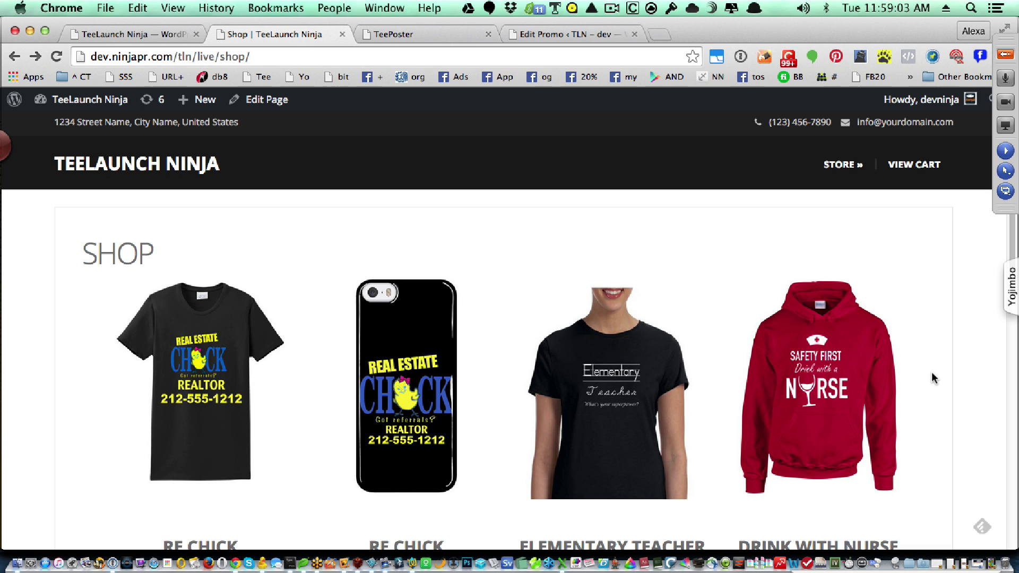
scroll(932, 373, down, 2)
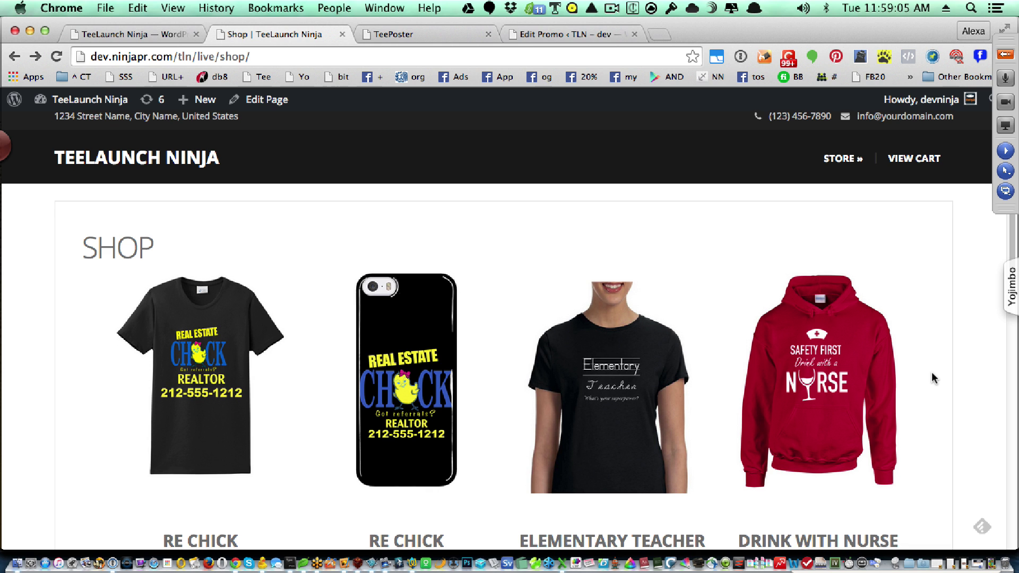
scroll(931, 373, down, 3)
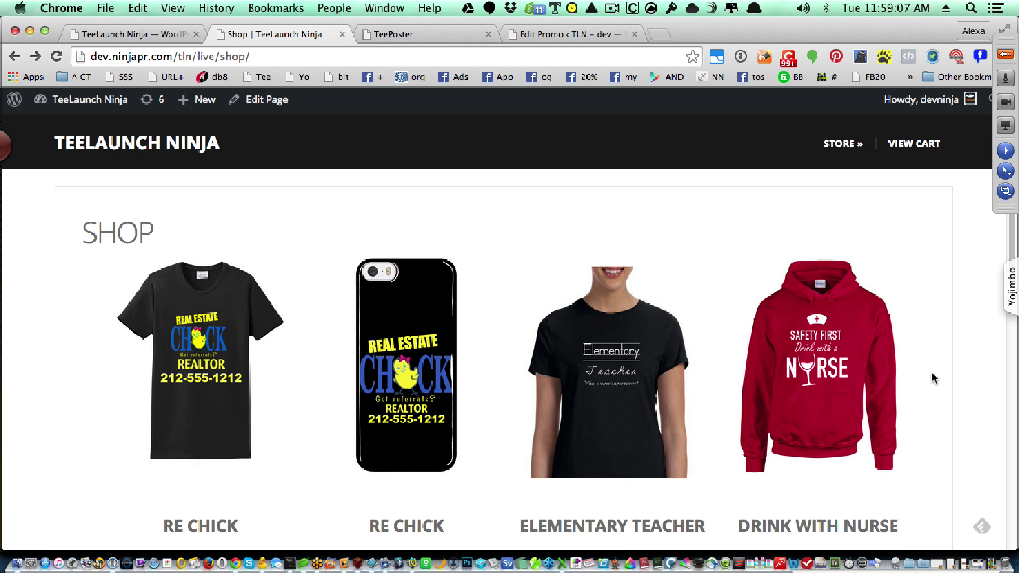
scroll(931, 374, down, 1)
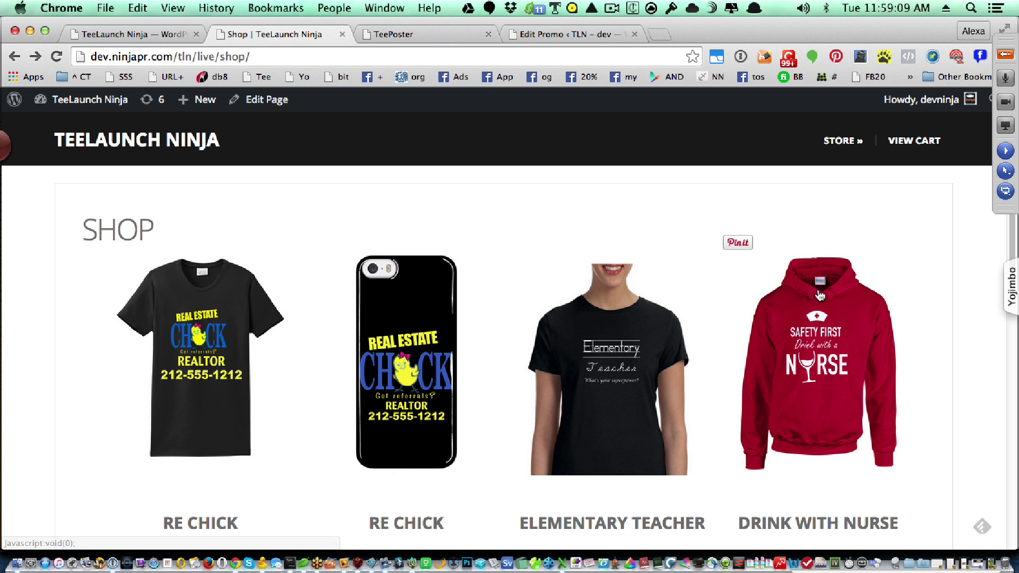
mouse_move(828, 141)
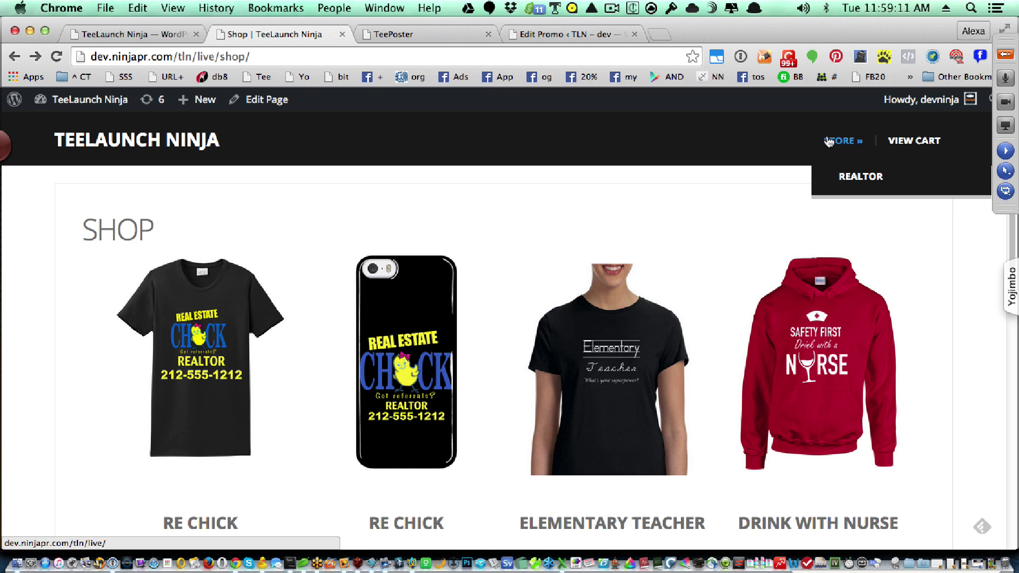
click(828, 141)
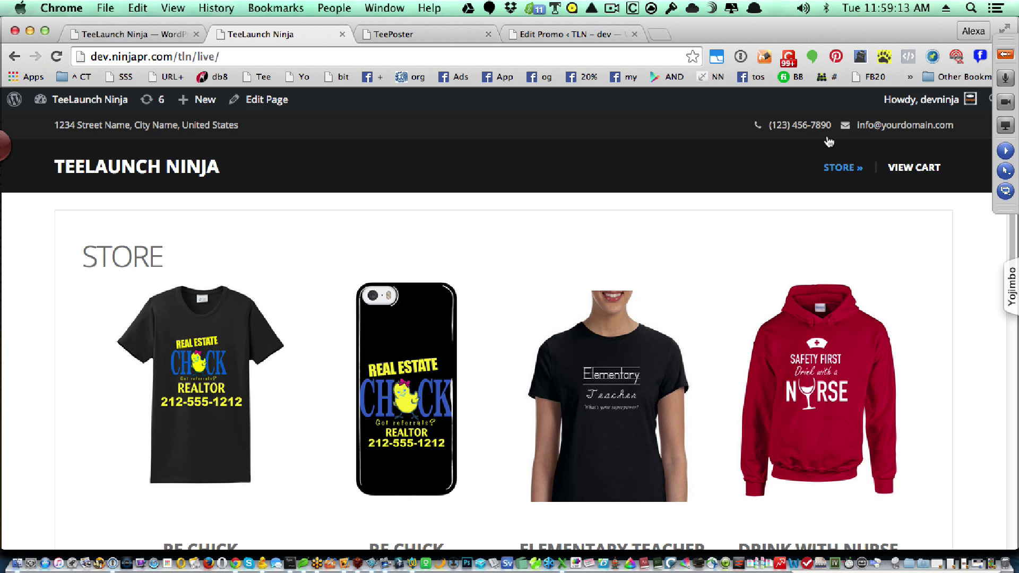
scroll(931, 305, down, 7)
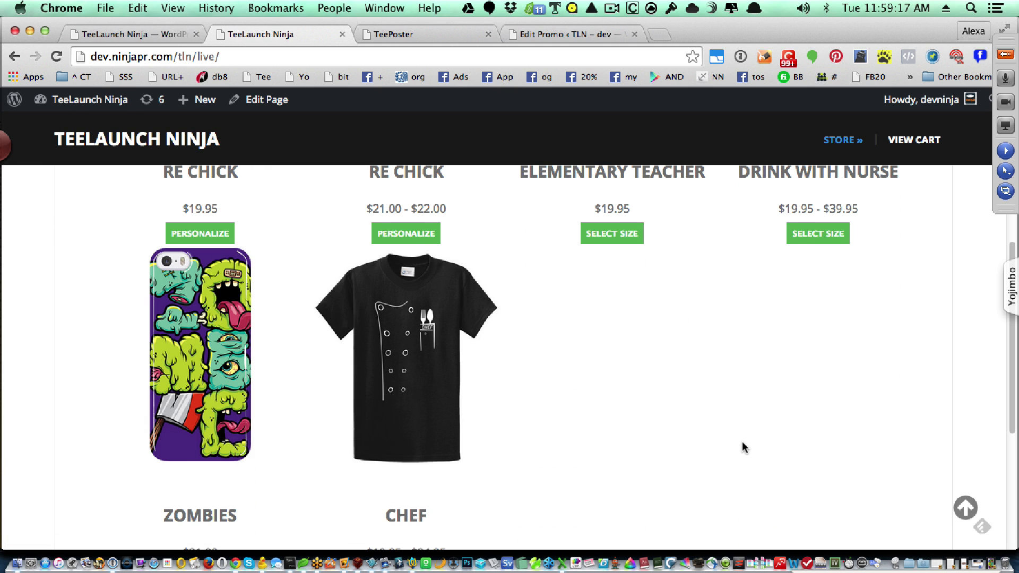
scroll(742, 441, up, 7)
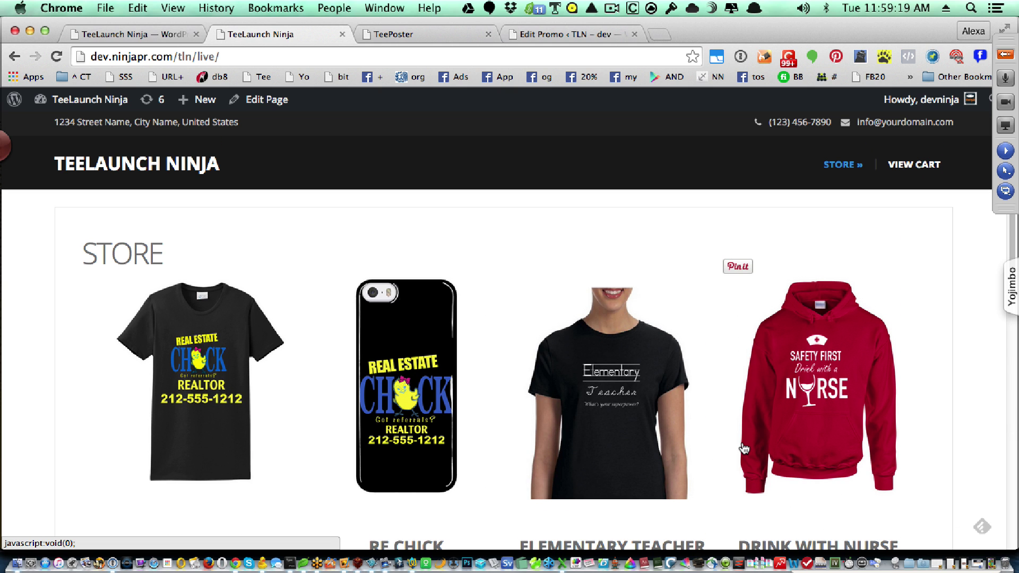
scroll(744, 448, down, 1)
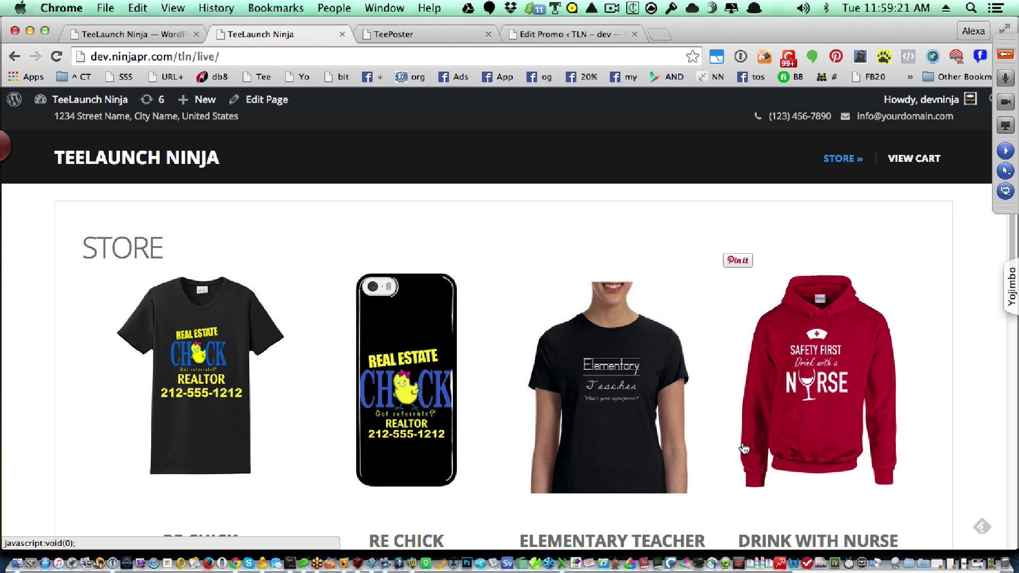
scroll(744, 448, down, 1)
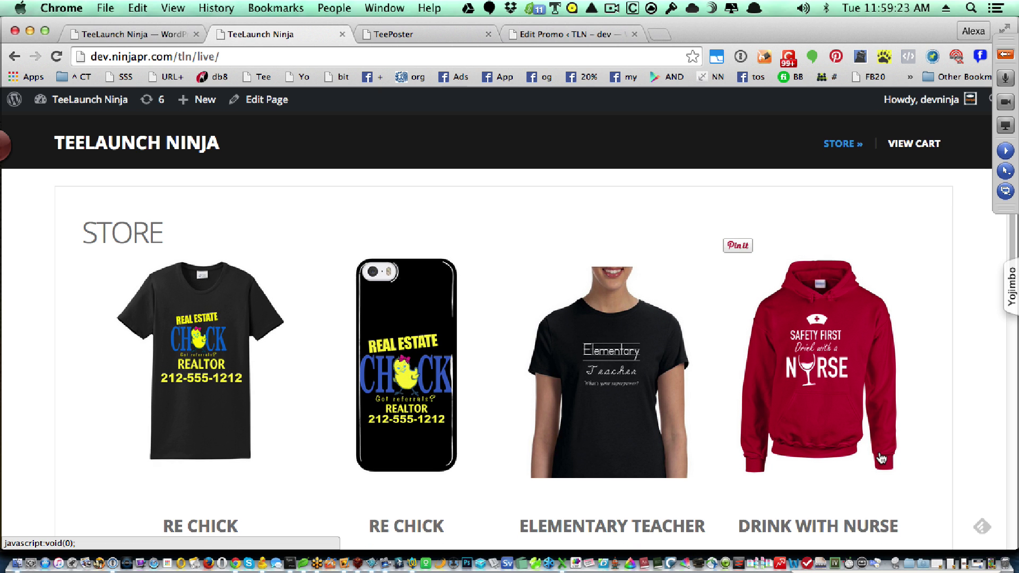
scroll(881, 457, down, 1)
scroll(881, 458, down, 5)
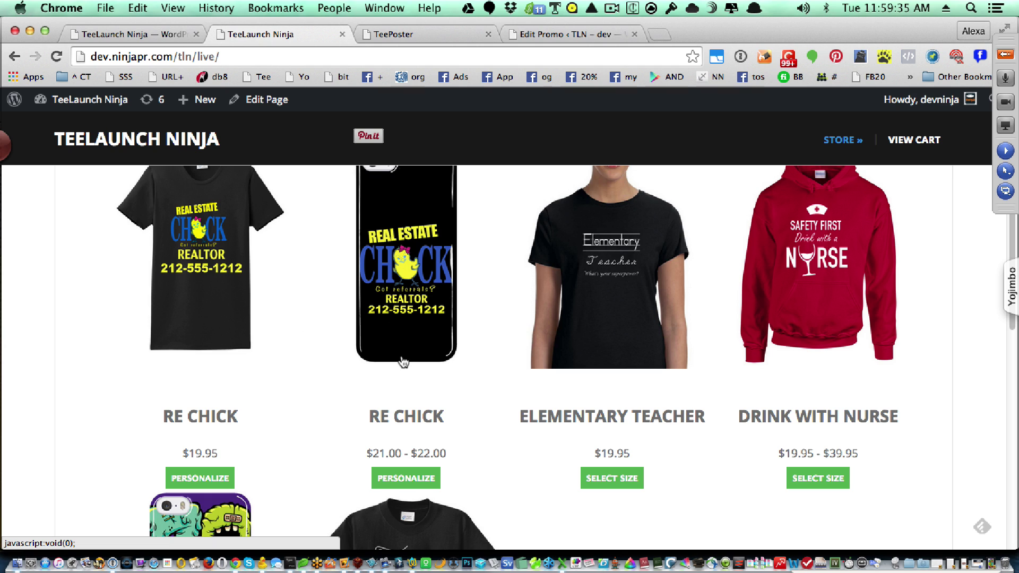
click(377, 480)
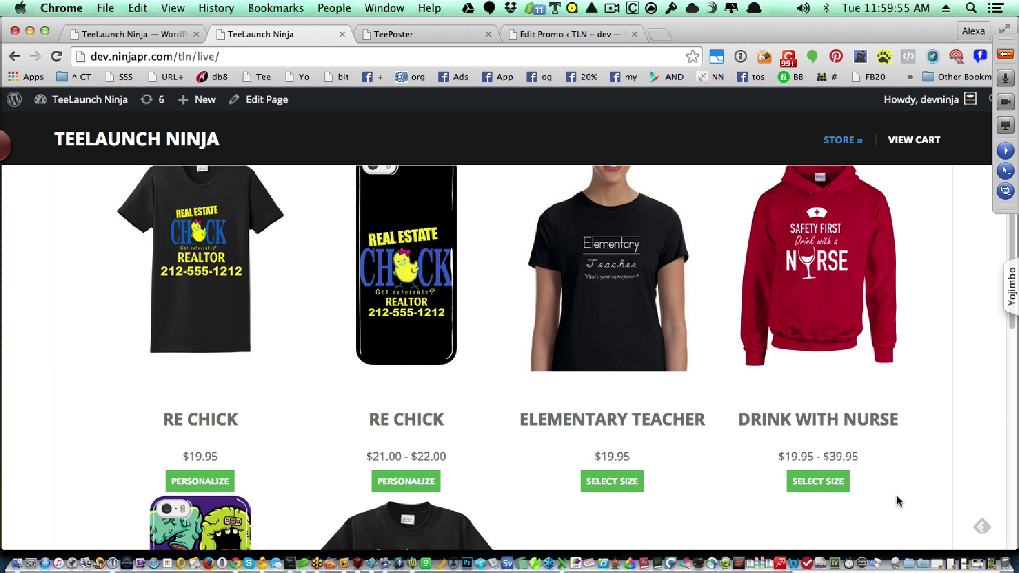
scroll(896, 496, up, 2)
scroll(896, 496, up, 3)
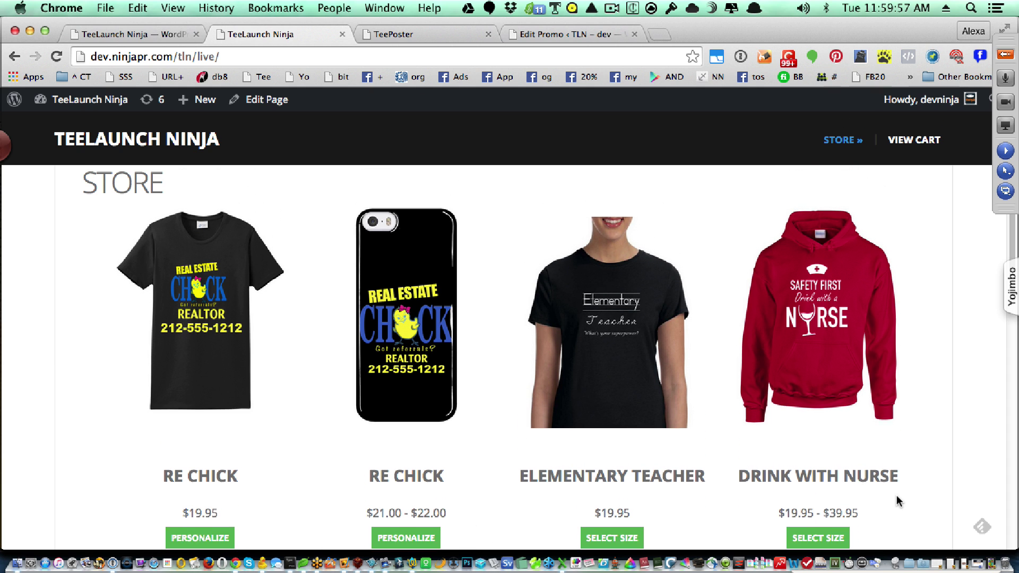
scroll(896, 495, down, 1)
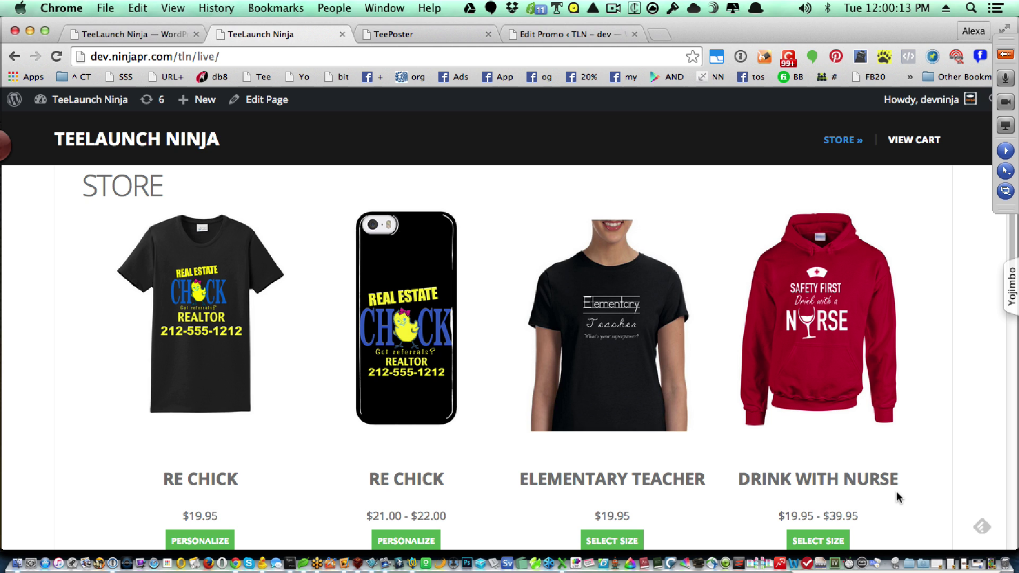
scroll(896, 493, down, 1)
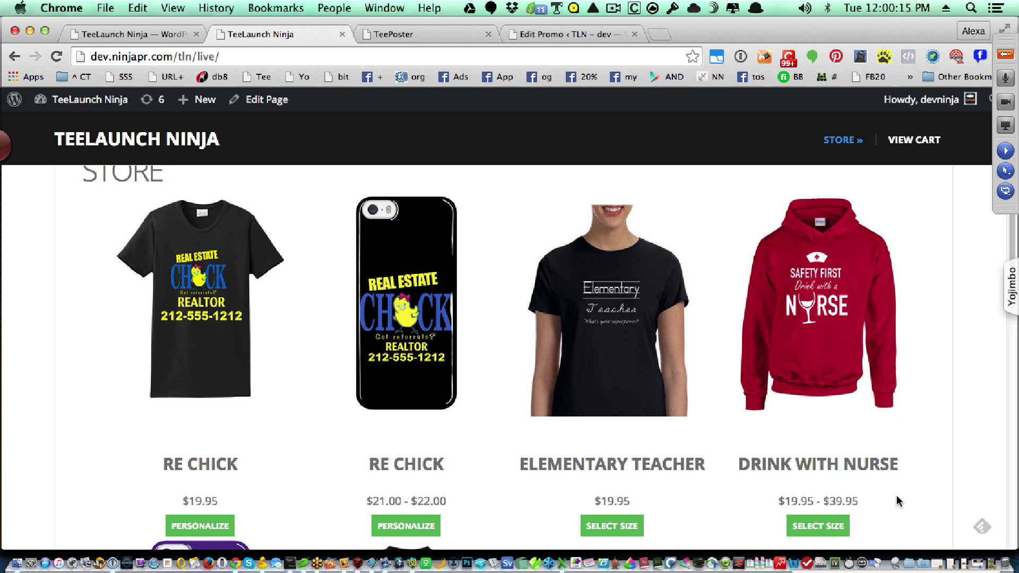
scroll(896, 495, up, 1)
scroll(896, 497, down, 1)
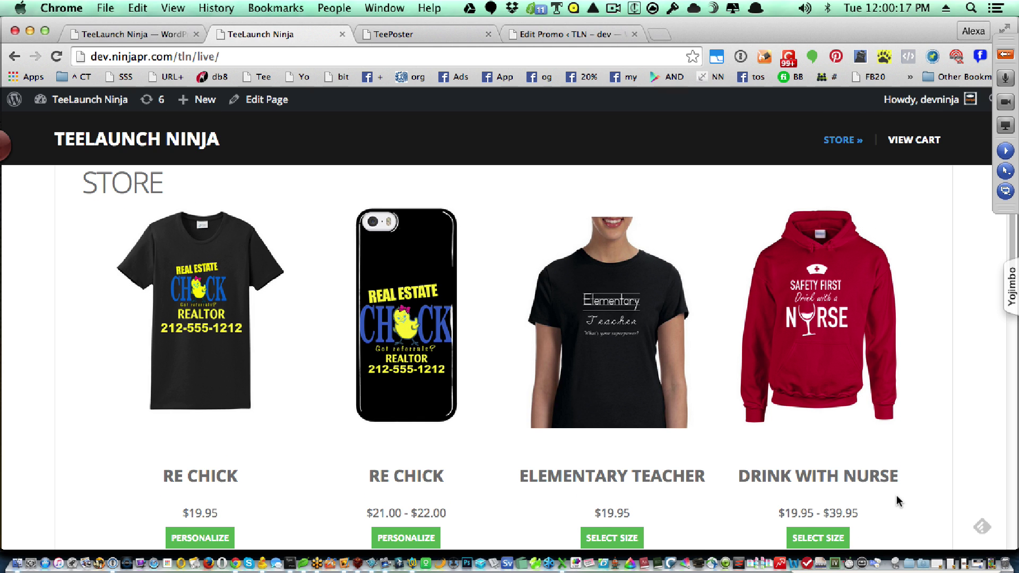
- Open the RE Chick ladies shirt's promo page from the store grid
click(210, 361)
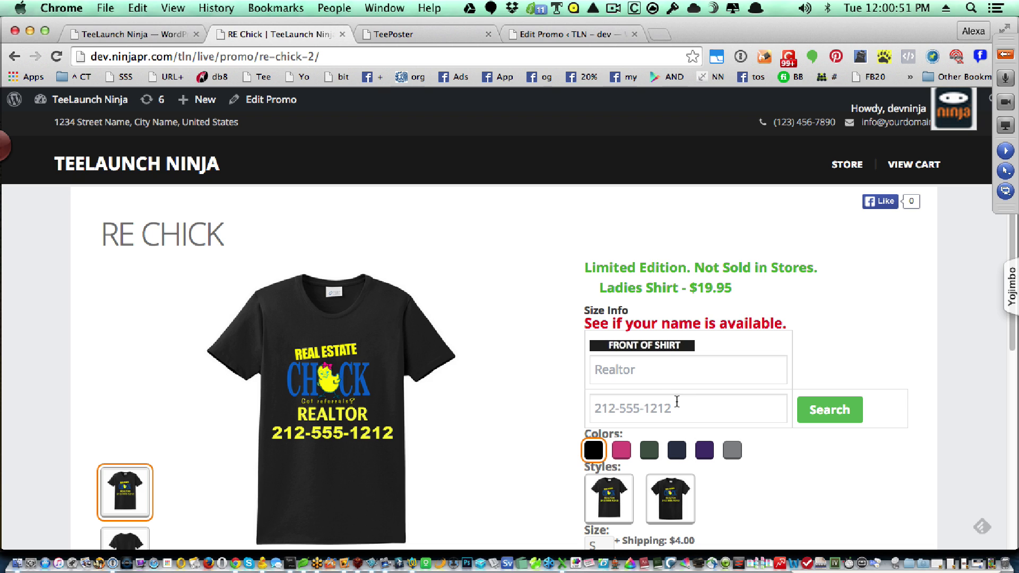
- Personalize the shirt front with a name and phone number and preview it
click(664, 377)
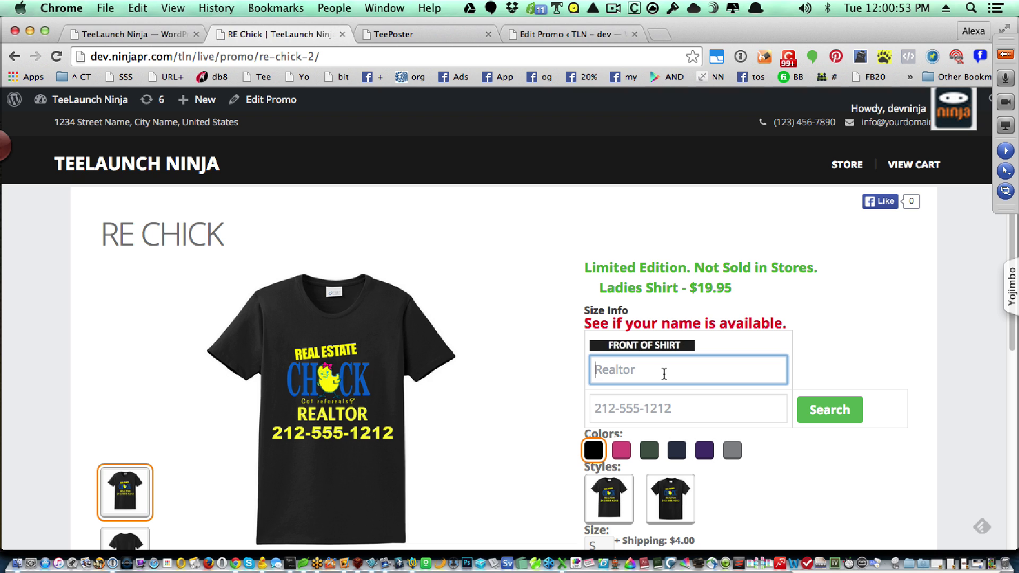
text(Ron)
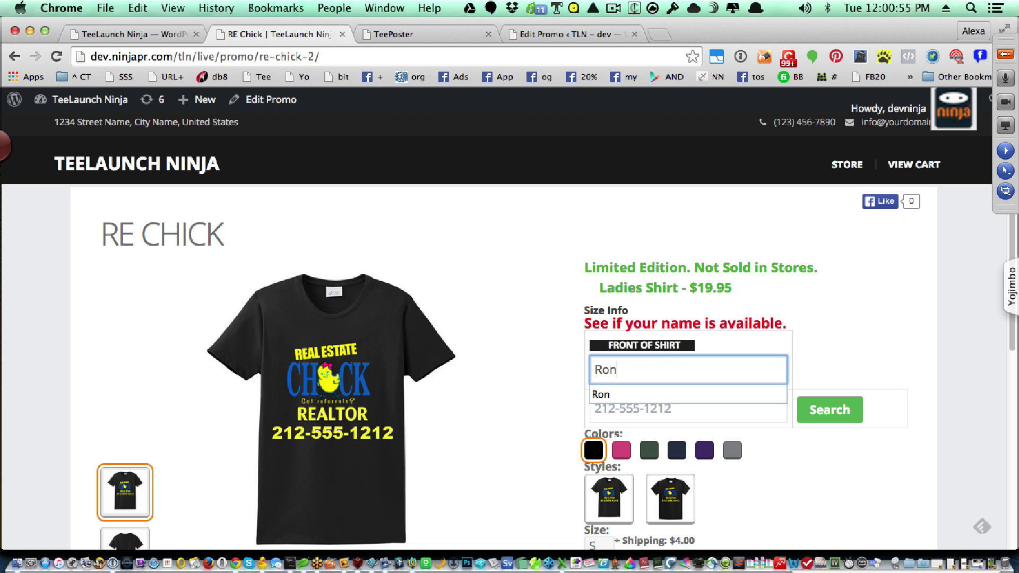
click(637, 408)
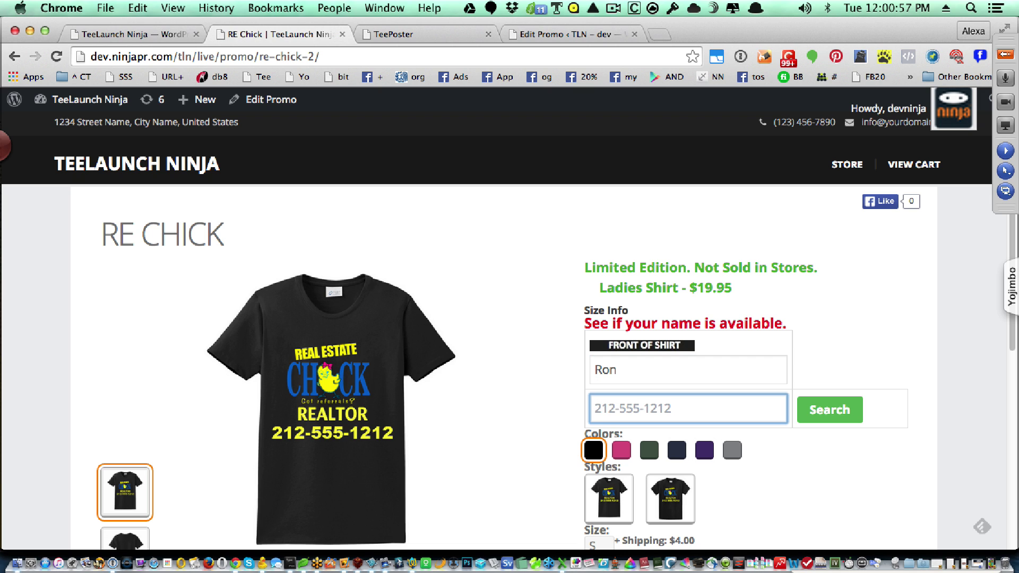
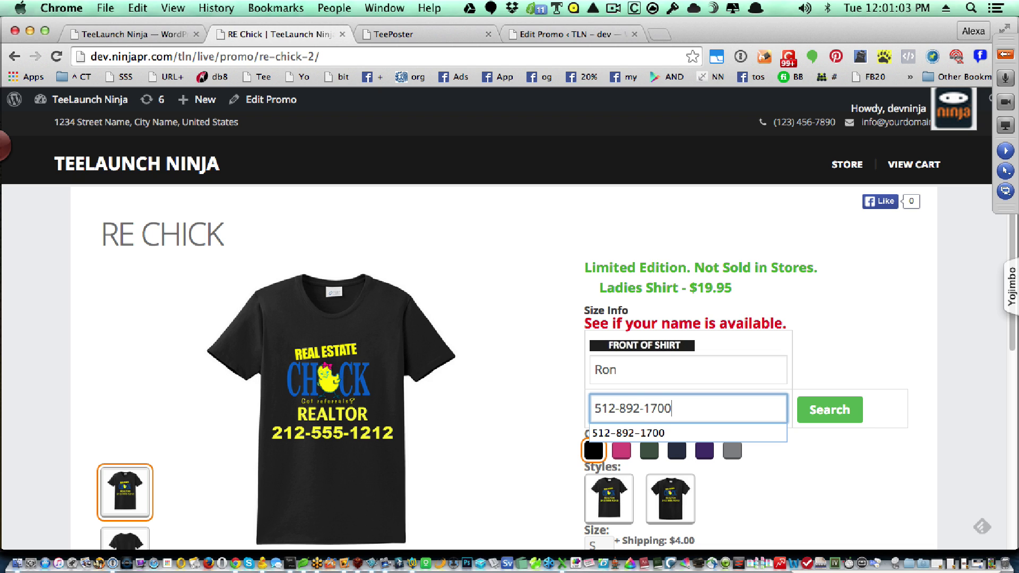
key(Tab)
click(822, 412)
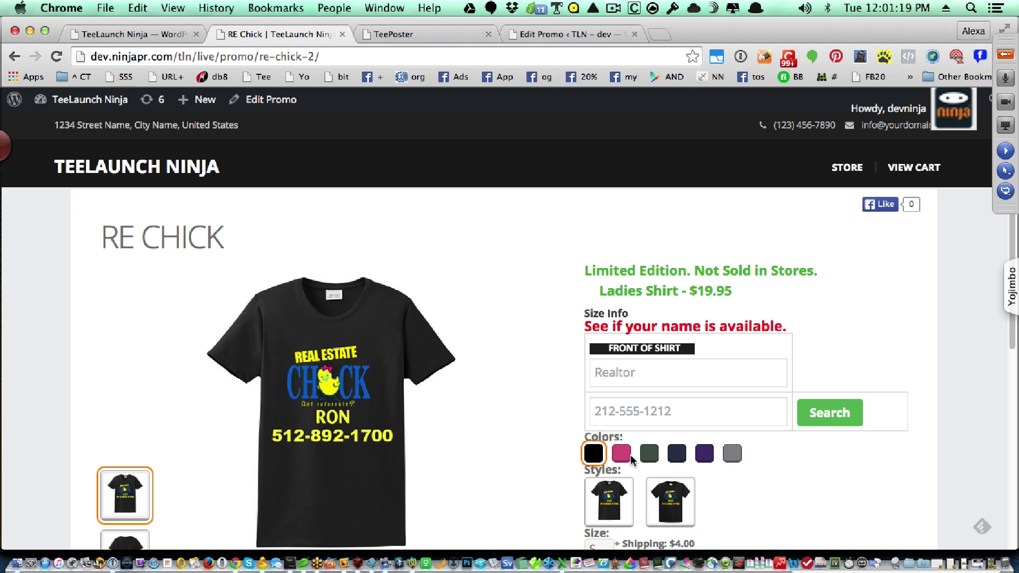
- Preview the shirt in pink, dark green, navy and purple, ending on the T-Shirt style
click(624, 454)
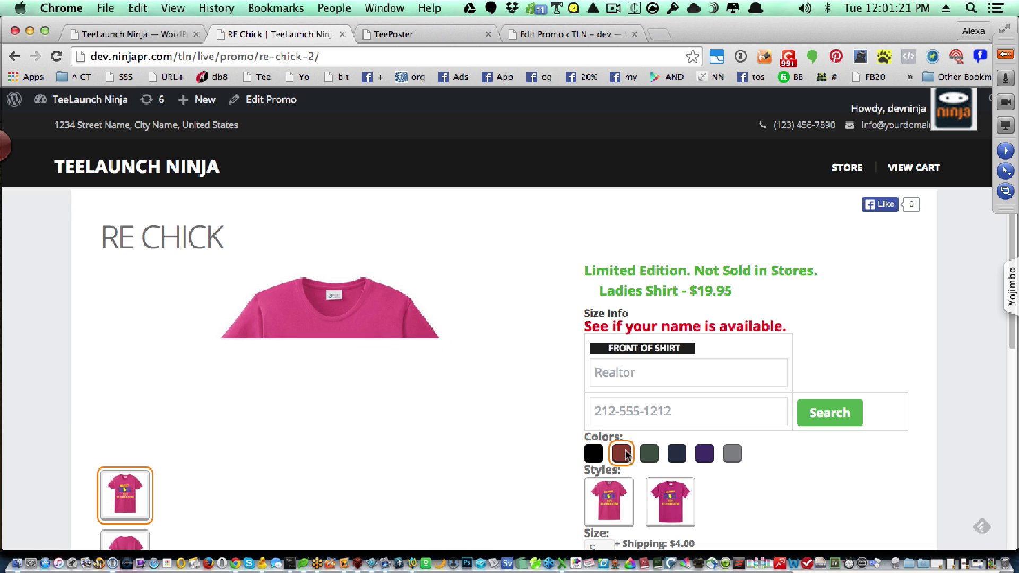
click(648, 455)
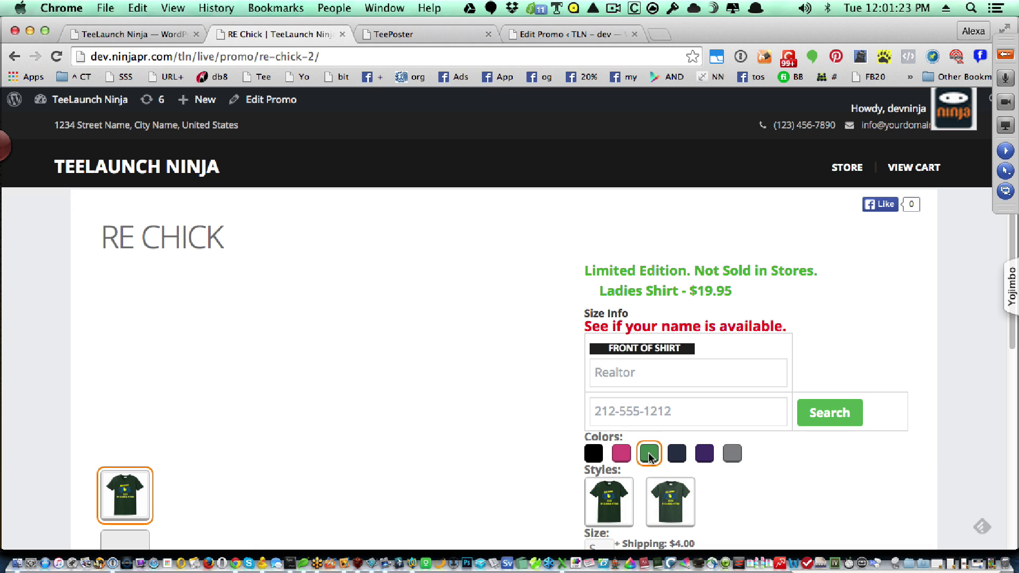
click(682, 456)
click(703, 455)
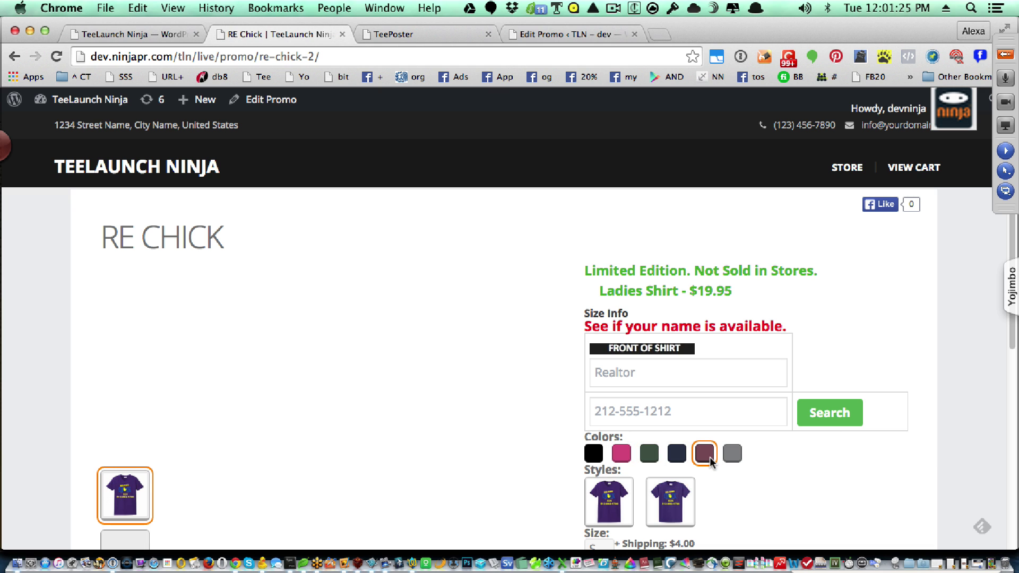
click(679, 494)
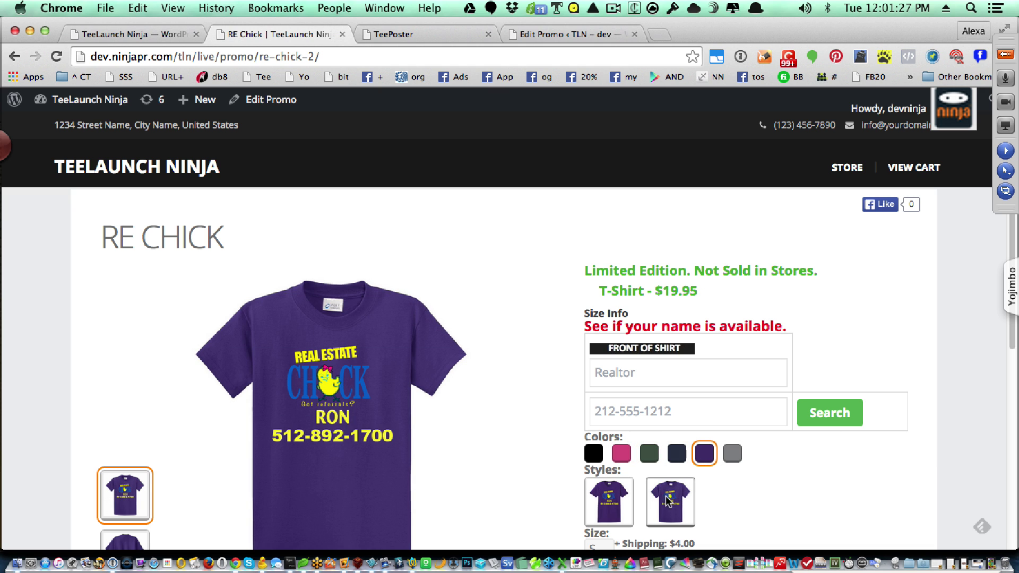
click(619, 501)
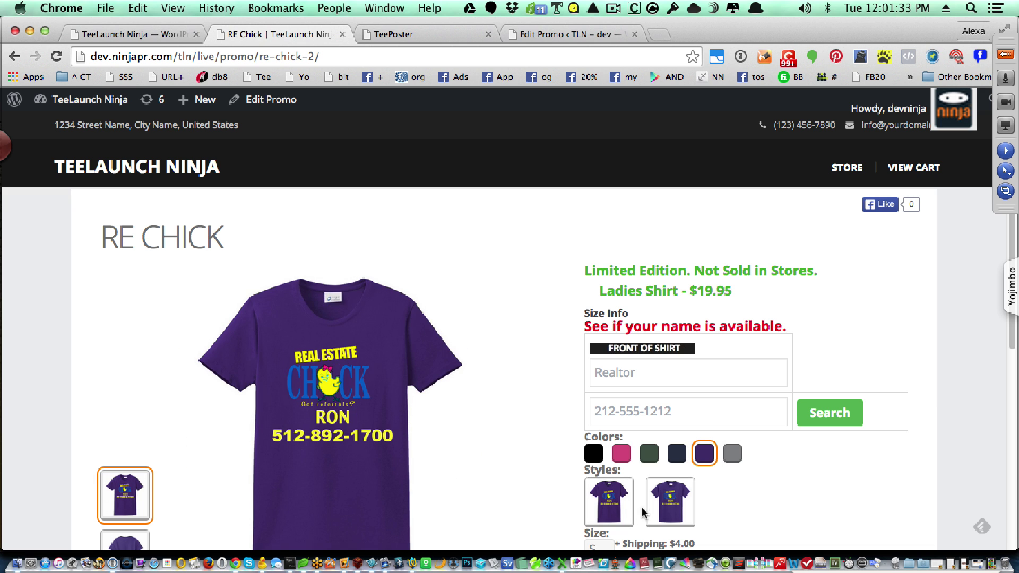
click(658, 505)
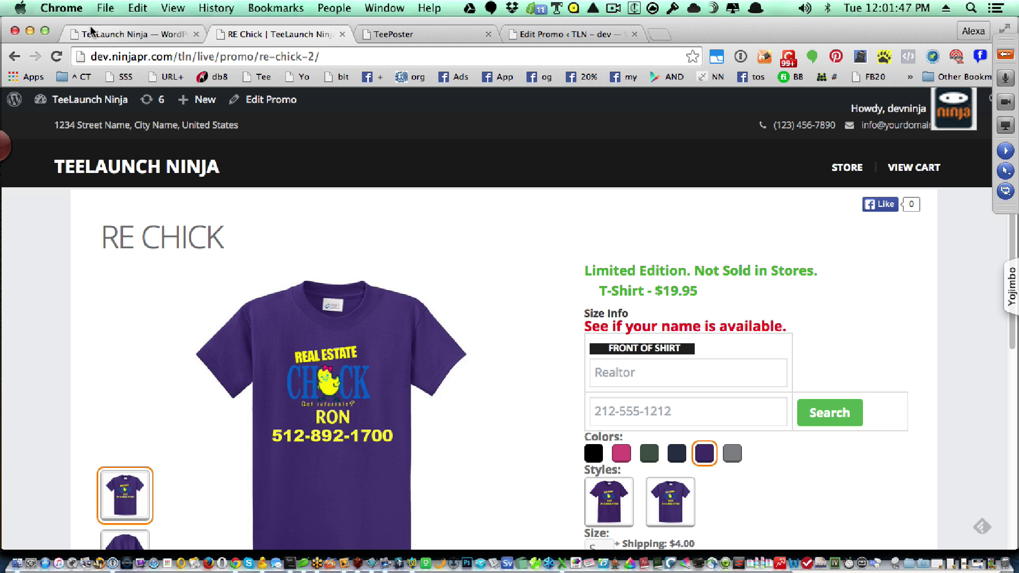
click(91, 34)
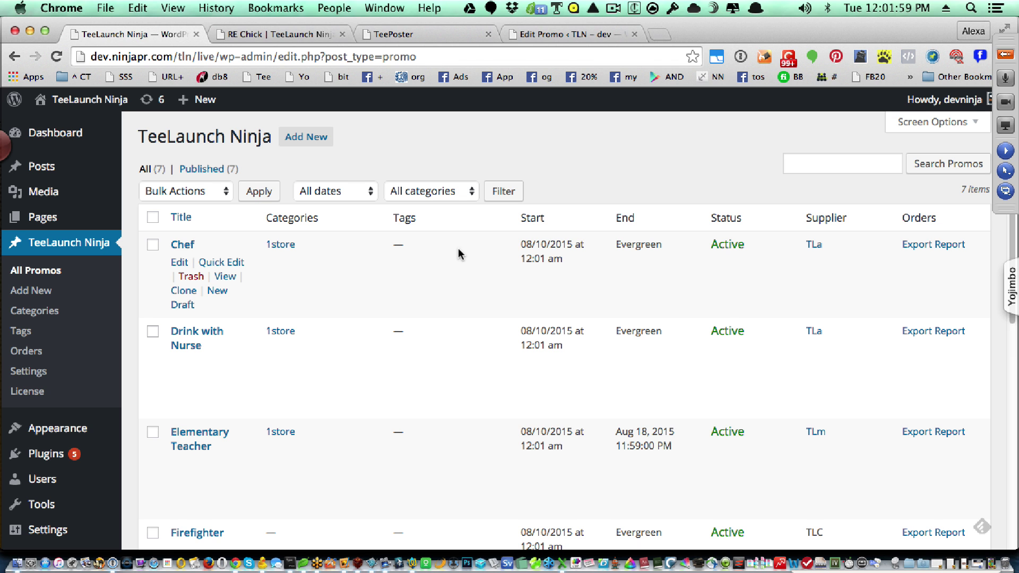
- Scroll the All Promos list and open the 08/11 RE Chick promo for editing
scroll(458, 252, down, 5)
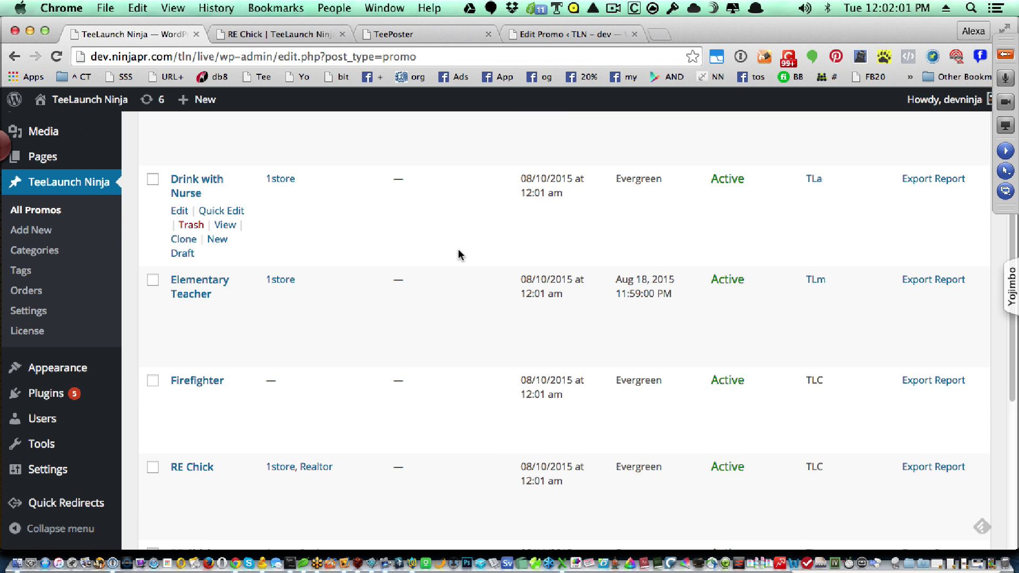
scroll(313, 319, down, 3)
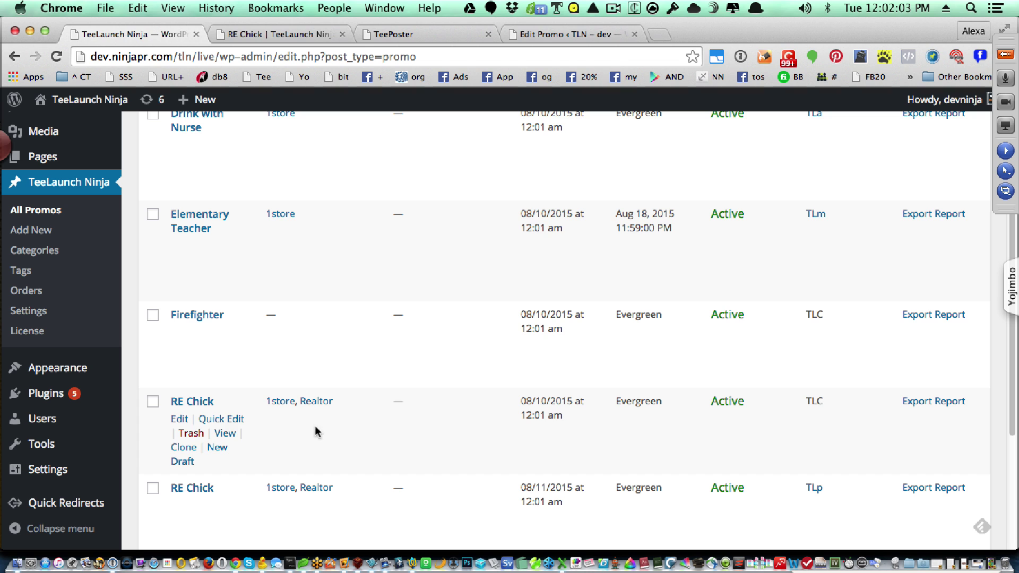
scroll(294, 457, down, 2)
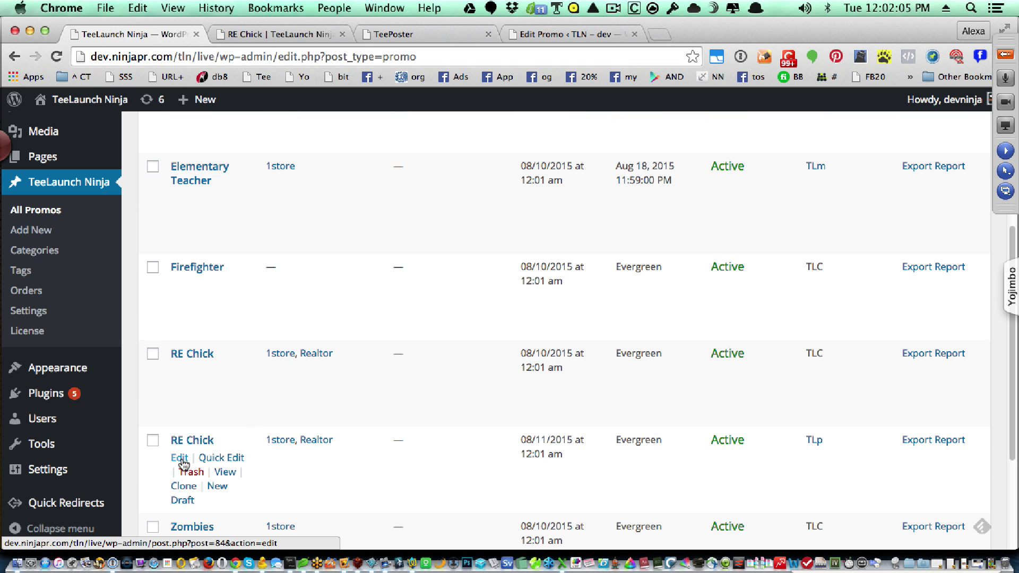
click(180, 457)
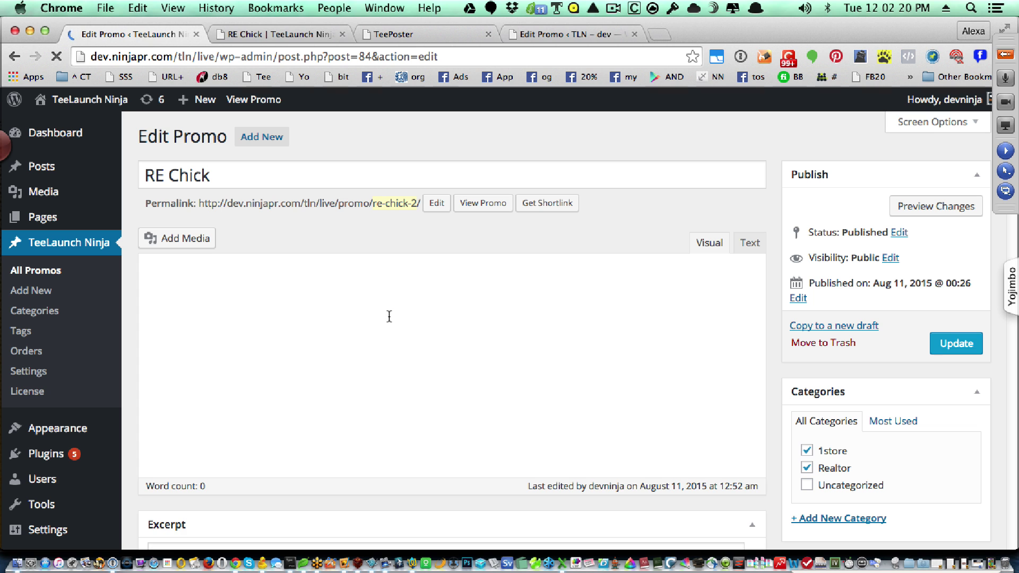
- Set the Kelly, Red and Royal colours to Show on the RE Chick promo
scroll(389, 316, down, 10)
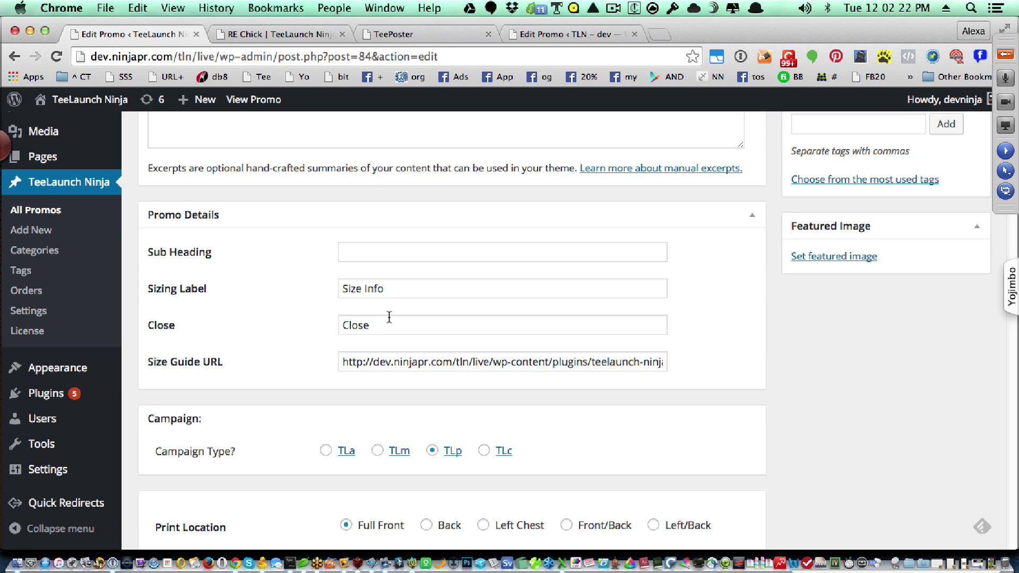
scroll(584, 387, down, 5)
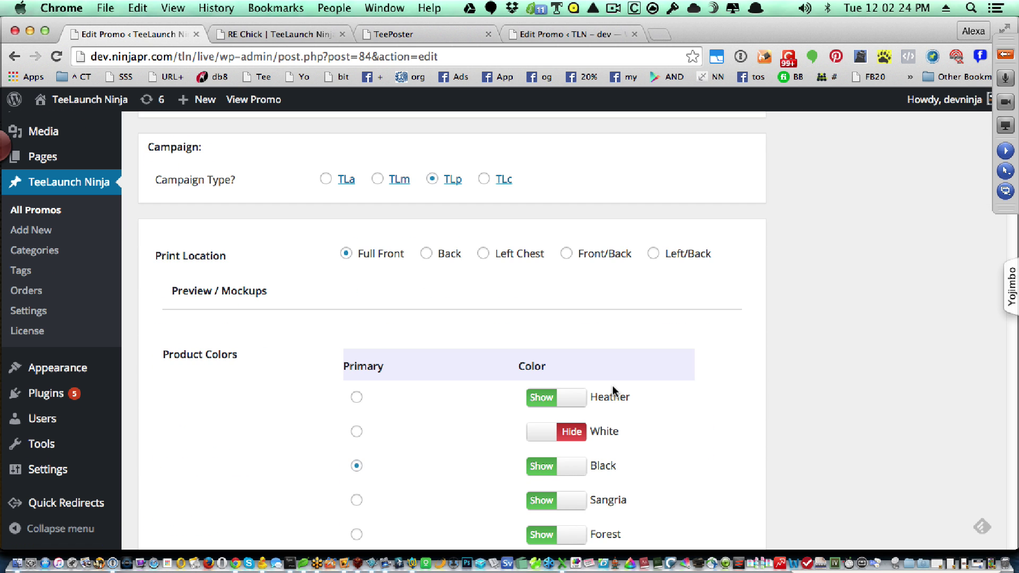
scroll(613, 394, down, 2)
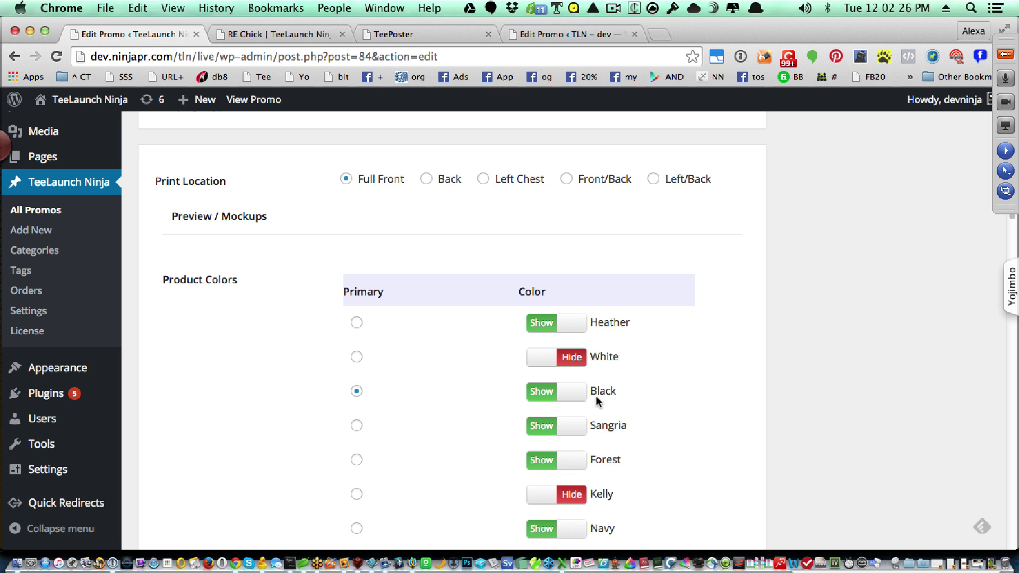
scroll(595, 419, down, 2)
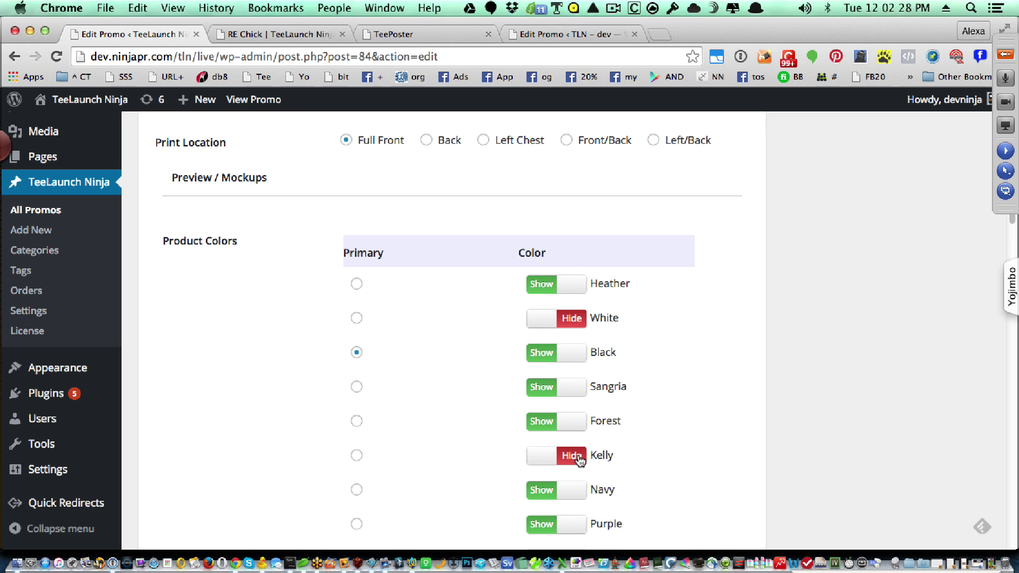
click(575, 455)
scroll(673, 466, down, 3)
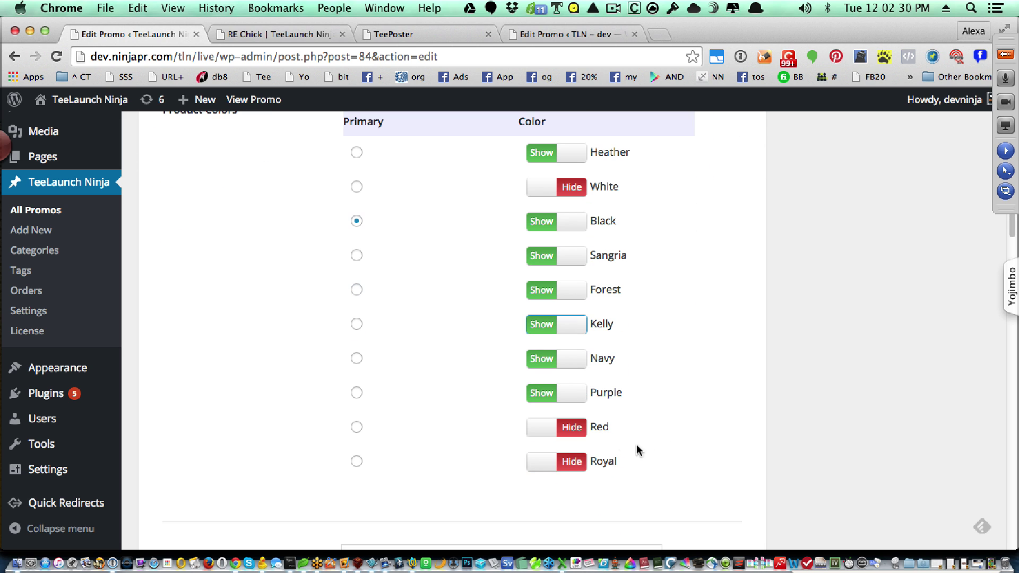
click(578, 432)
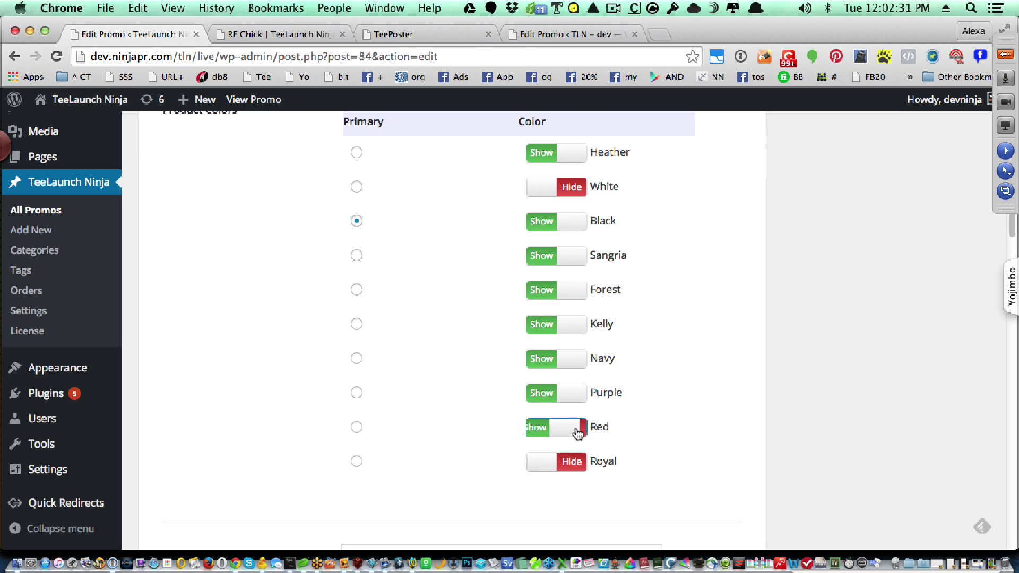
click(573, 465)
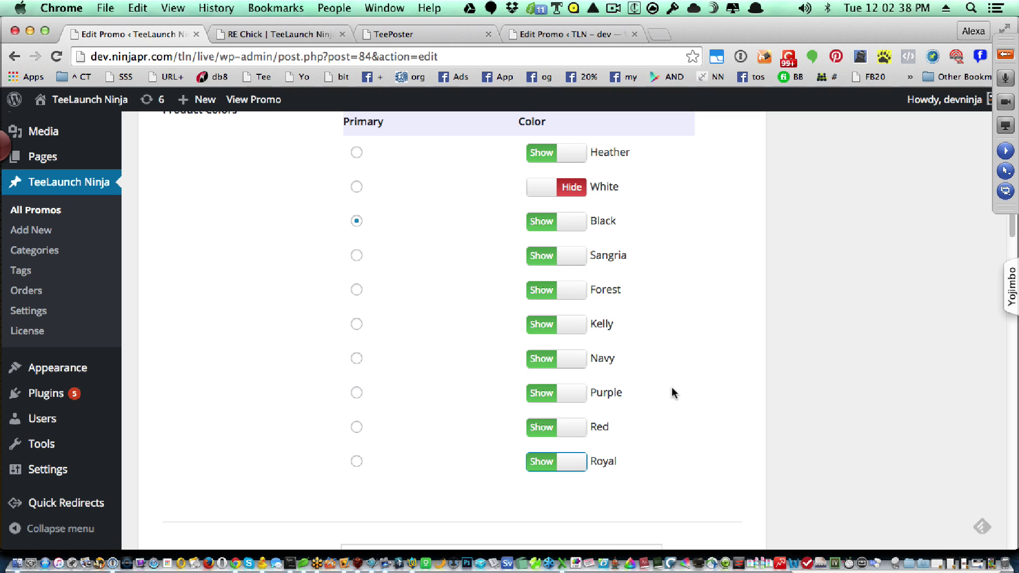
- Show the Ladies V Neck and Long Sleeve Shirt styles and update the promo
scroll(671, 387, down, 2)
scroll(671, 393, down, 10)
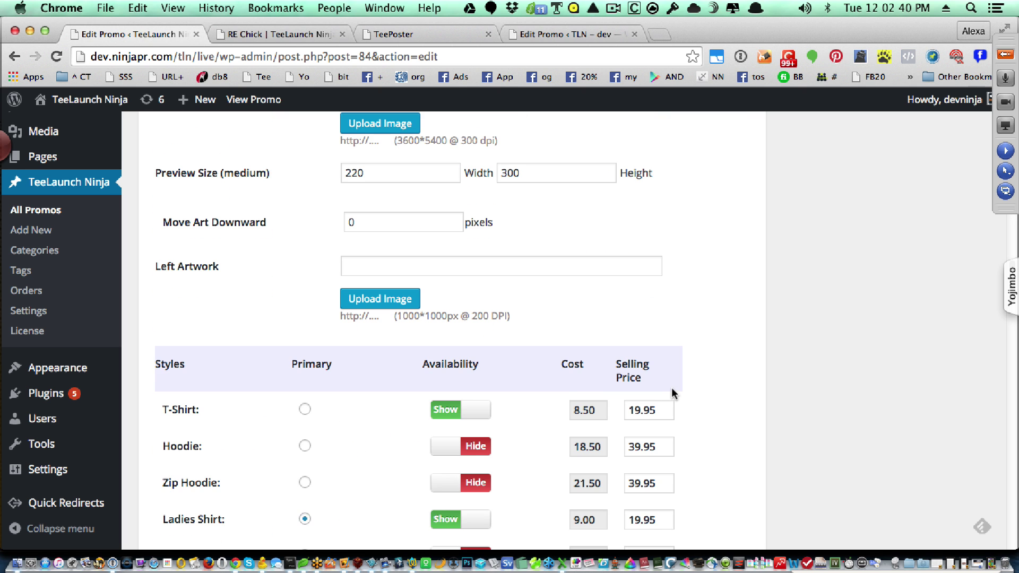
scroll(672, 390, down, 2)
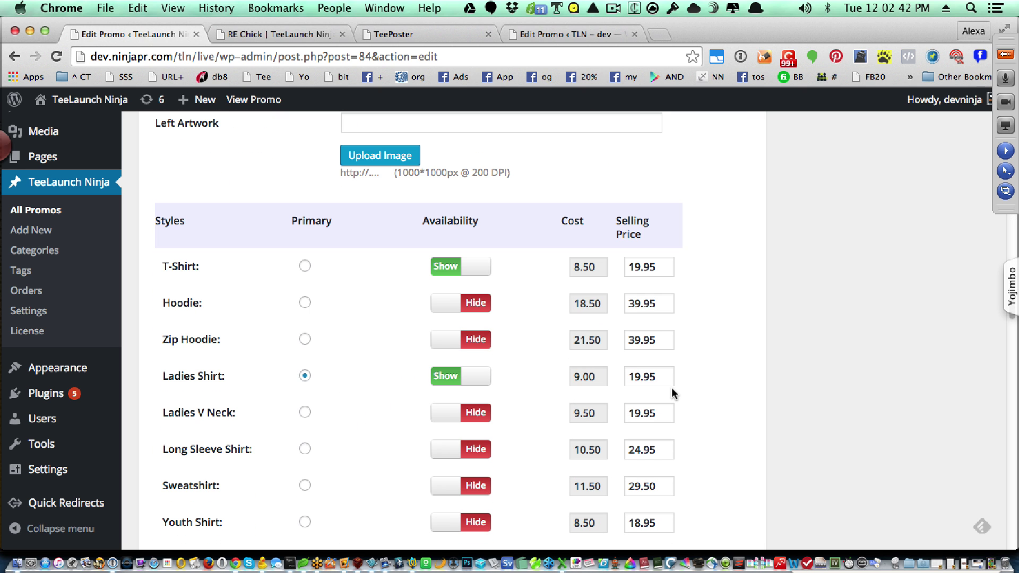
click(485, 412)
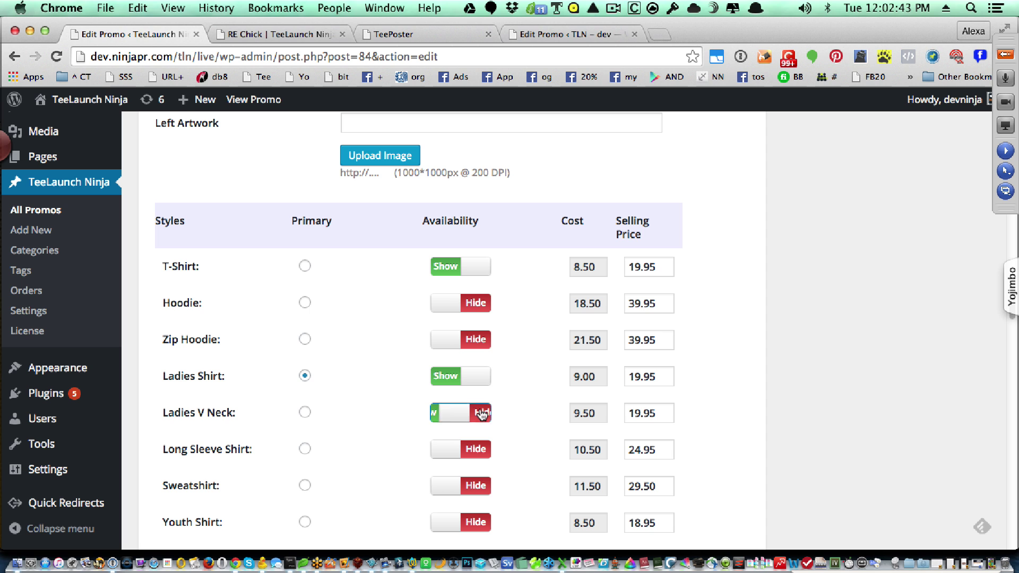
click(485, 456)
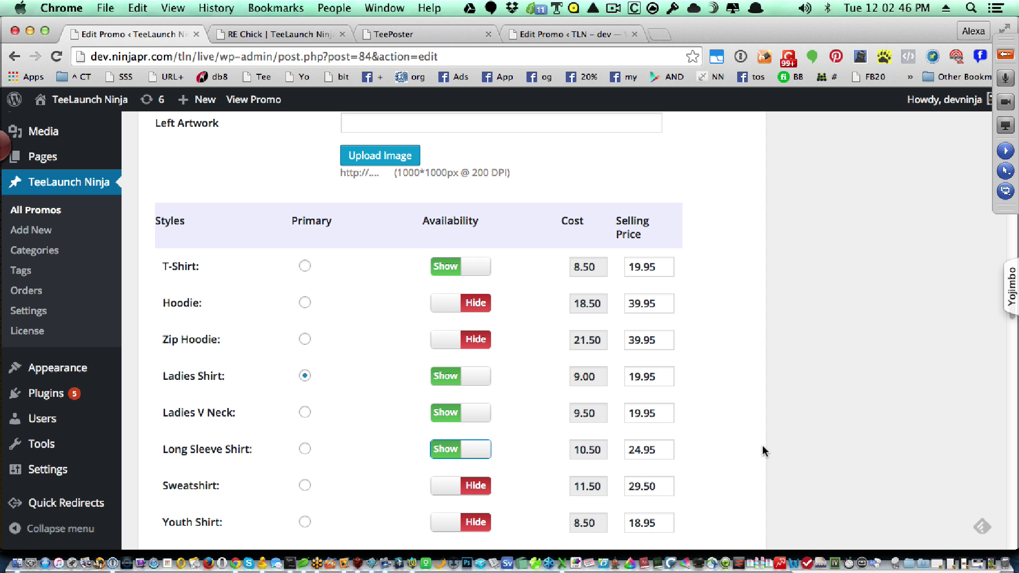
scroll(761, 449, up, 15)
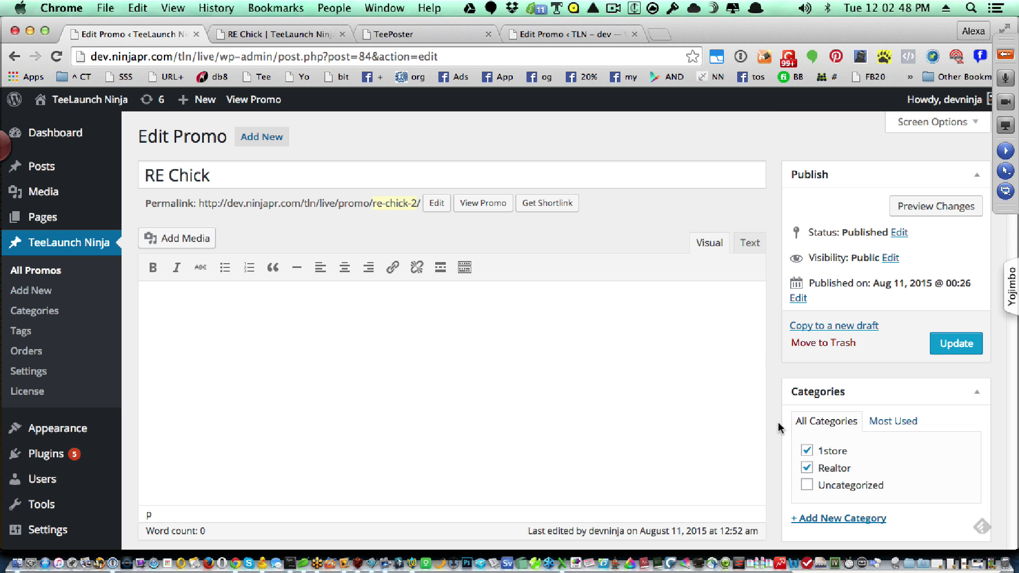
click(935, 351)
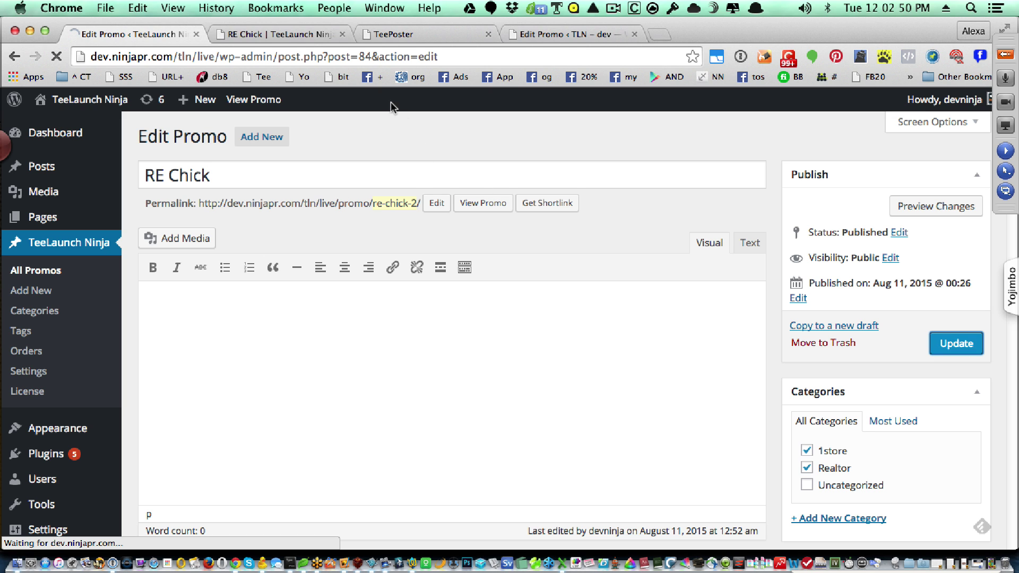
click(297, 33)
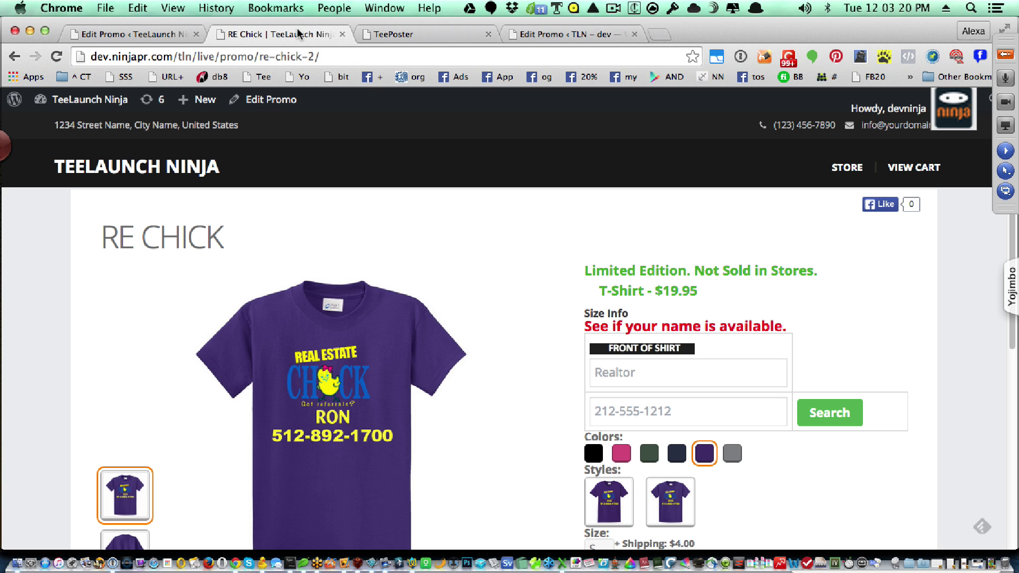
- Reload the RE Chick page and preview blue, red, green and navy, ending on red
key(super+alt+i)
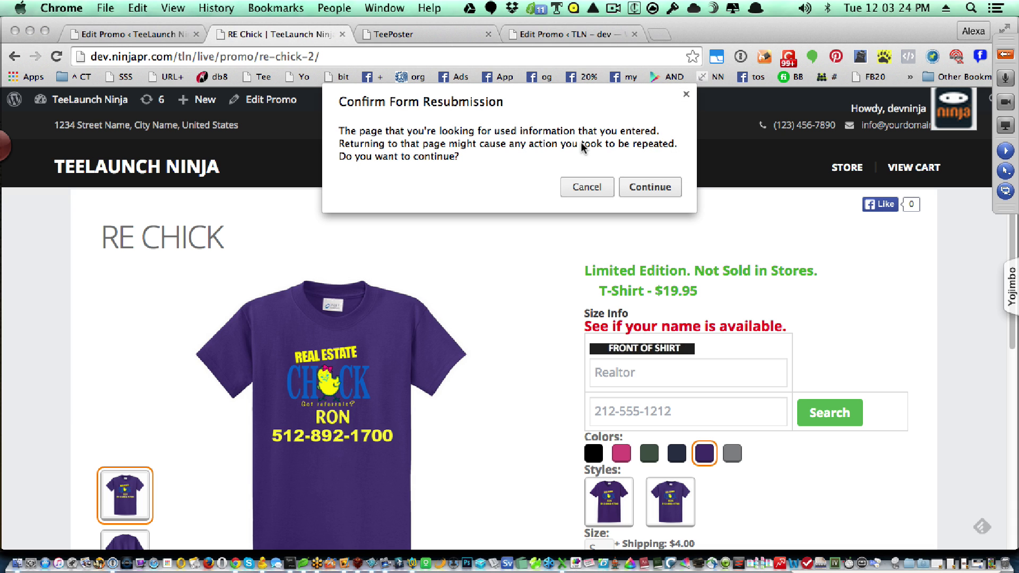
click(635, 191)
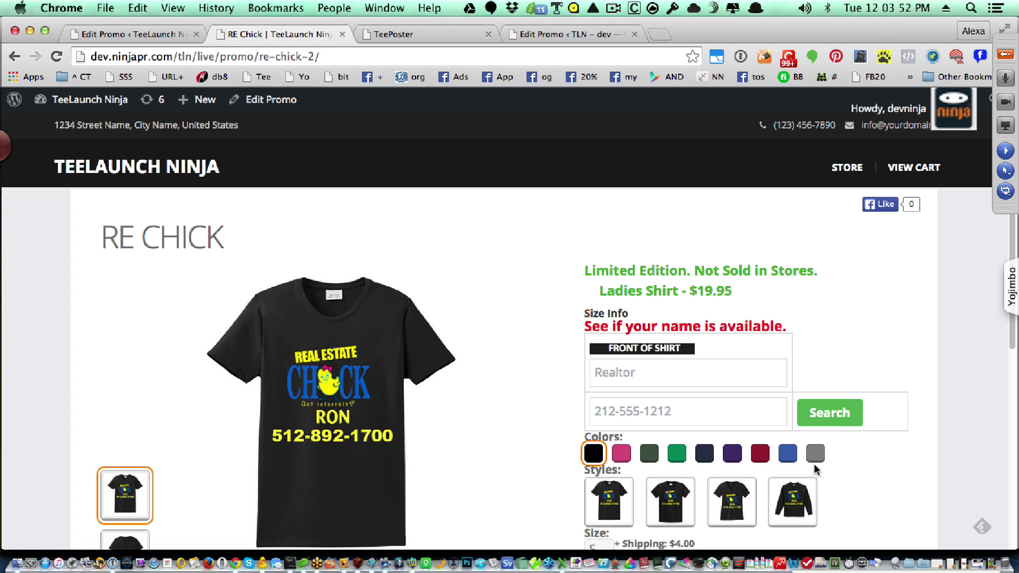
click(789, 455)
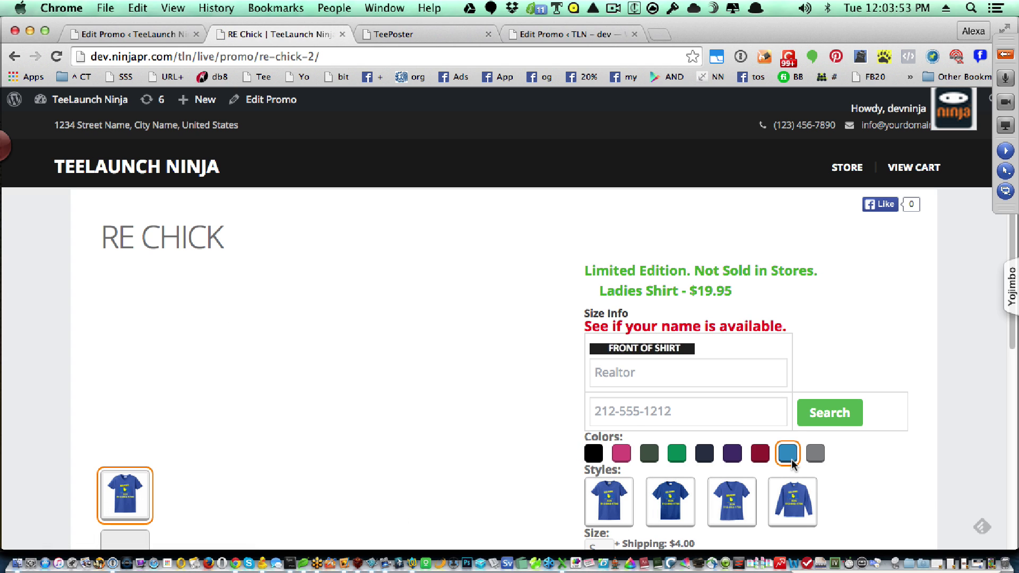
click(758, 456)
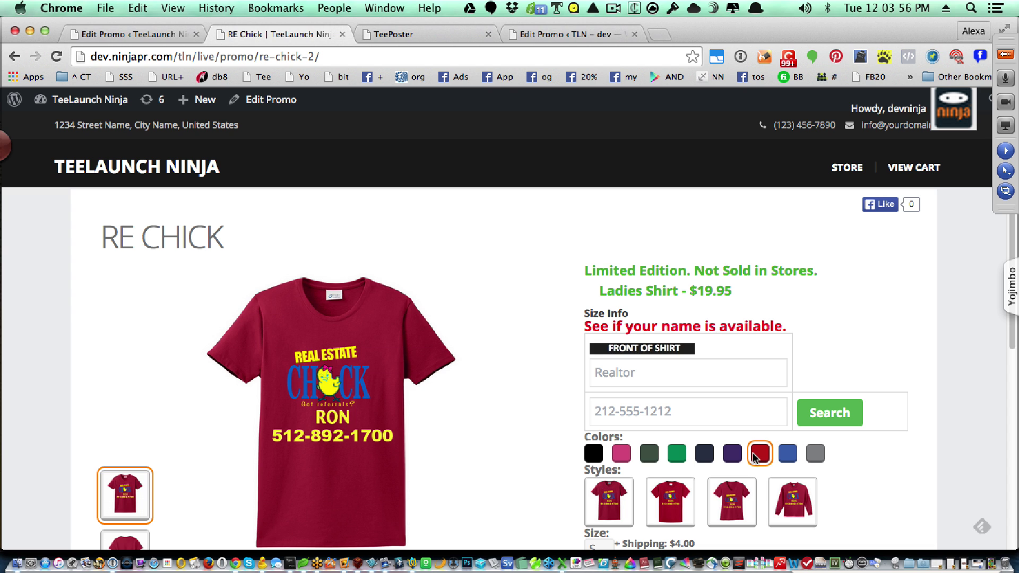
click(678, 459)
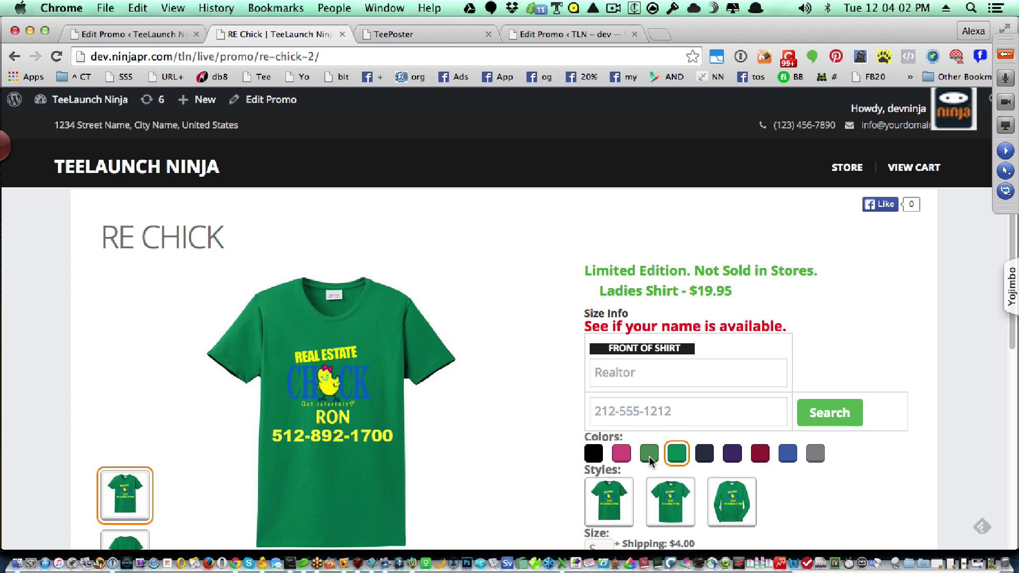
click(706, 456)
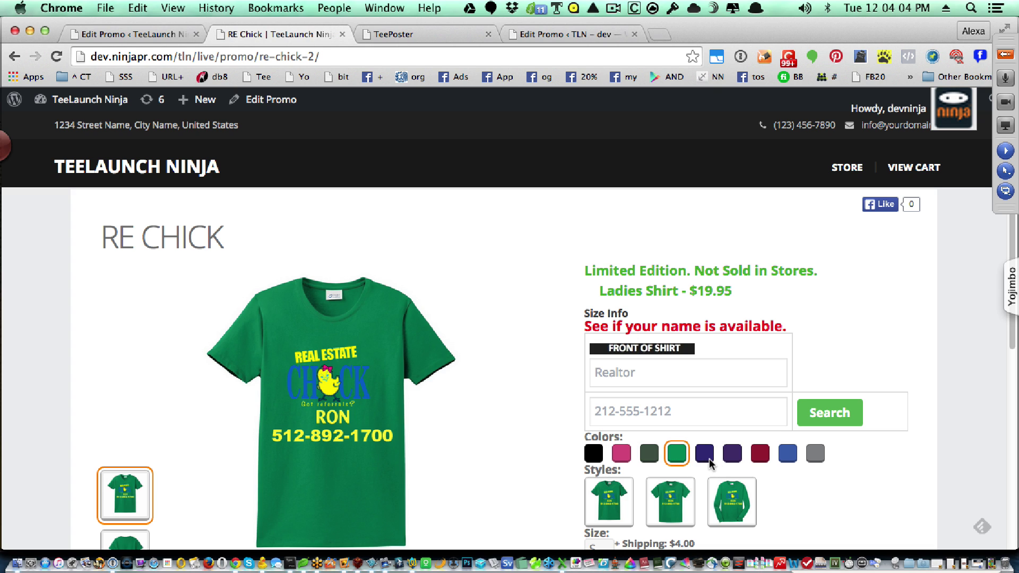
click(760, 455)
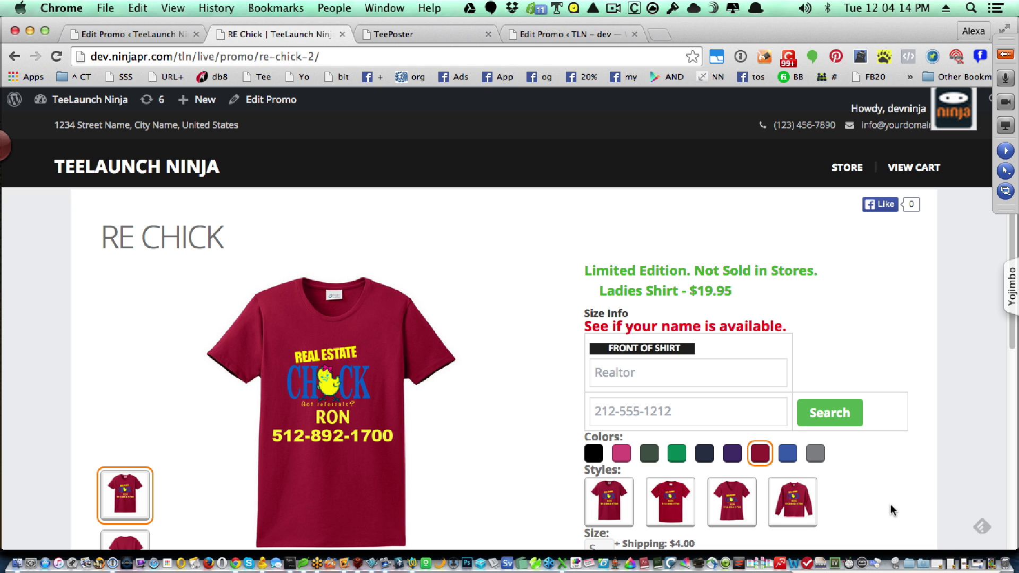
- Buy a red RE Chick T-Shirt in size 3XL, adding it to the cart
scroll(891, 510, down, 3)
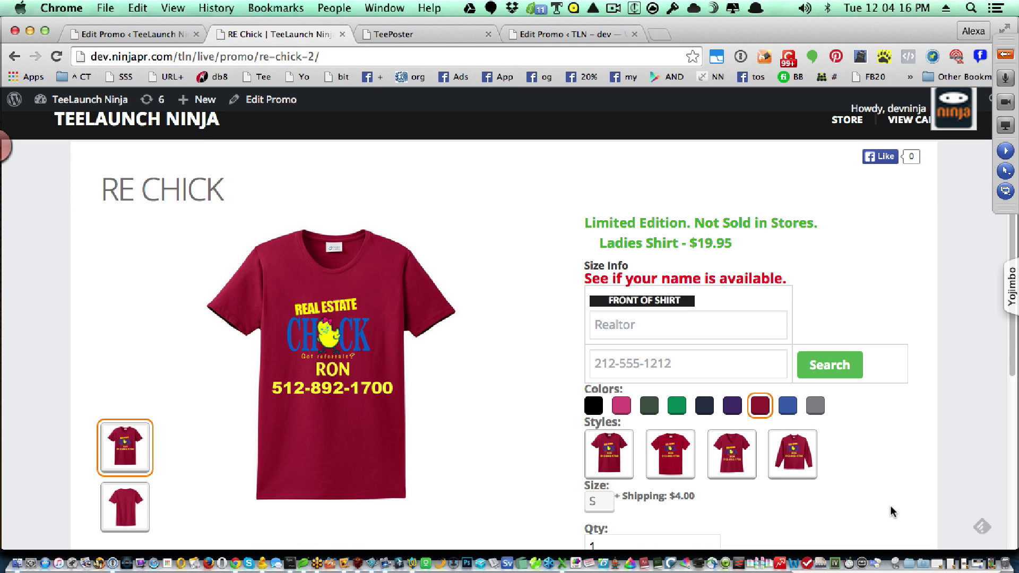
scroll(890, 510, down, 2)
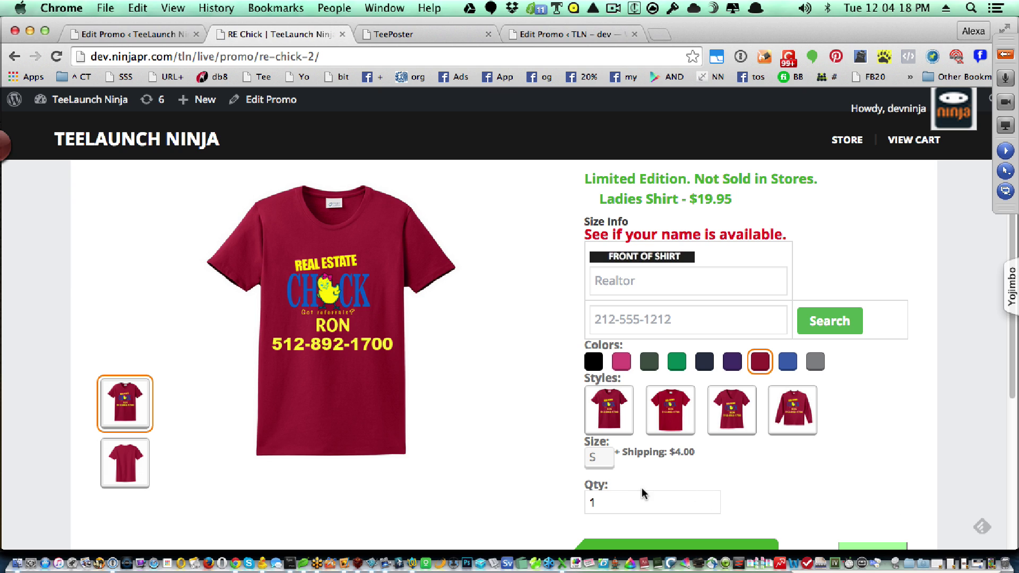
click(602, 459)
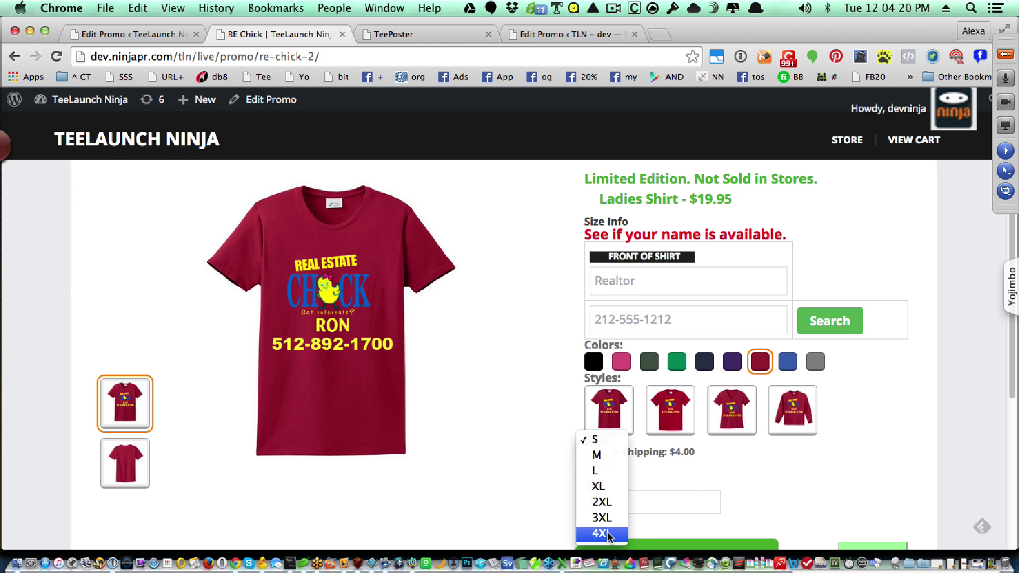
click(602, 517)
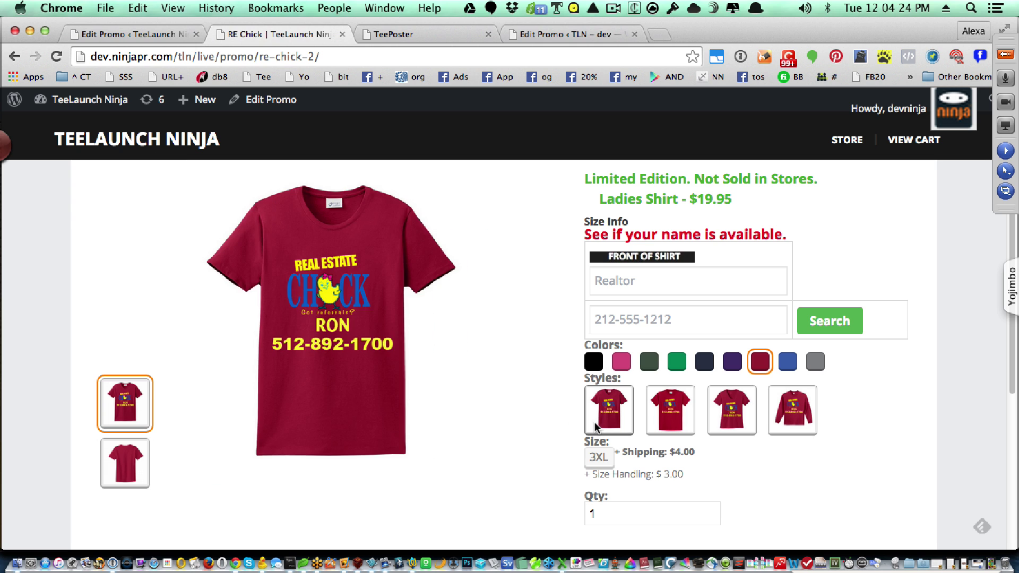
click(684, 415)
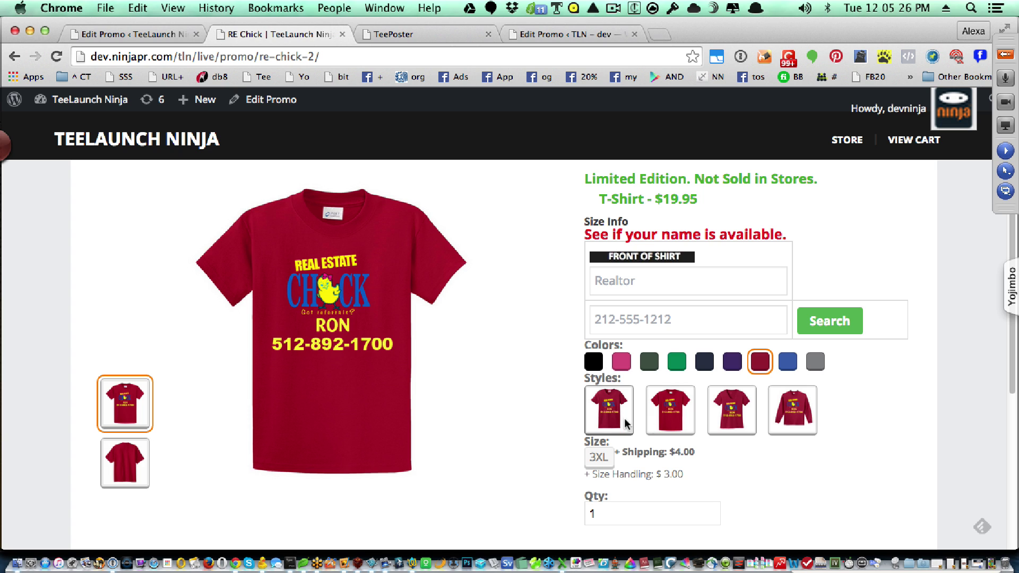
scroll(768, 488, down, 2)
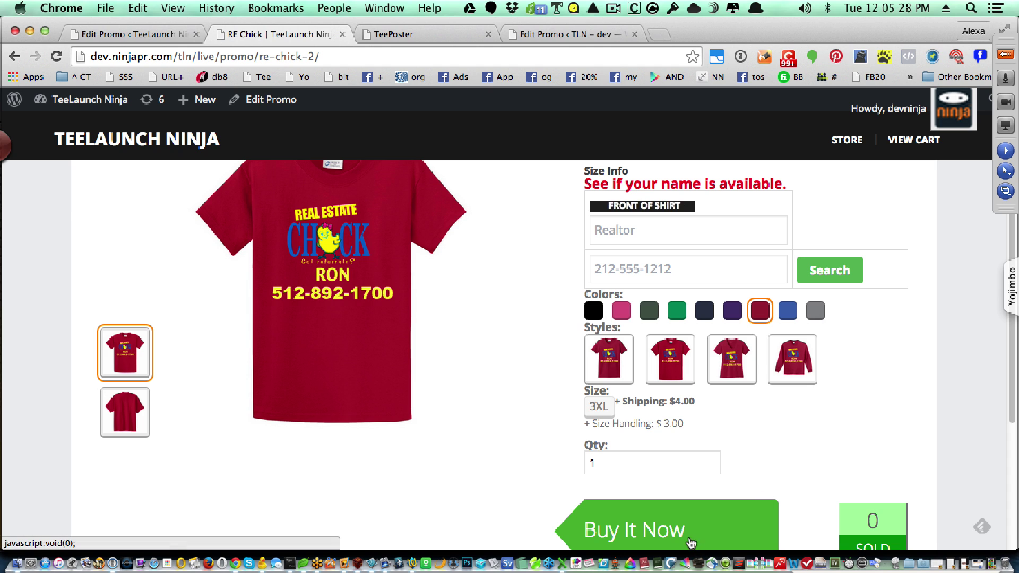
click(670, 537)
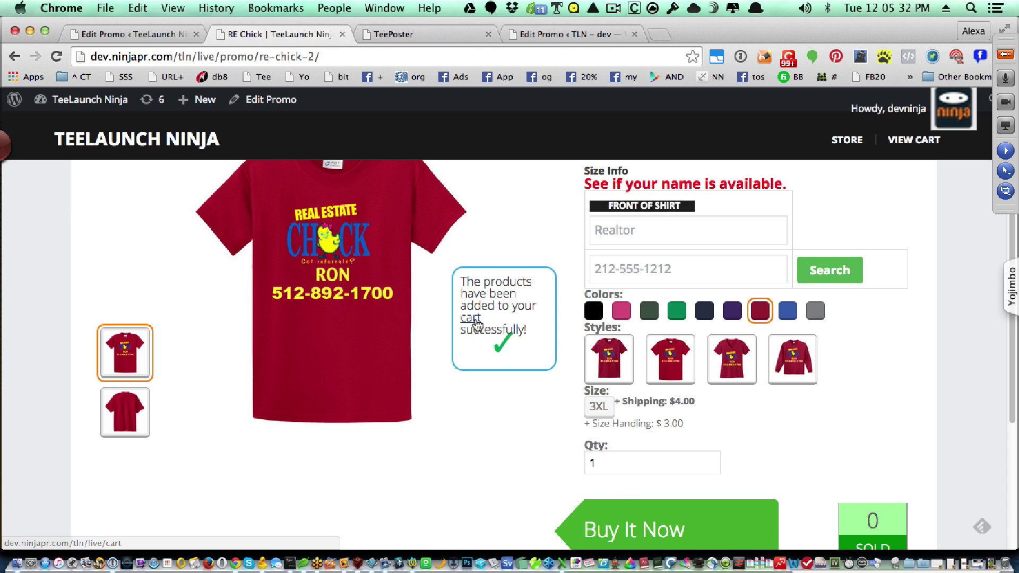
scroll(867, 448, up, 5)
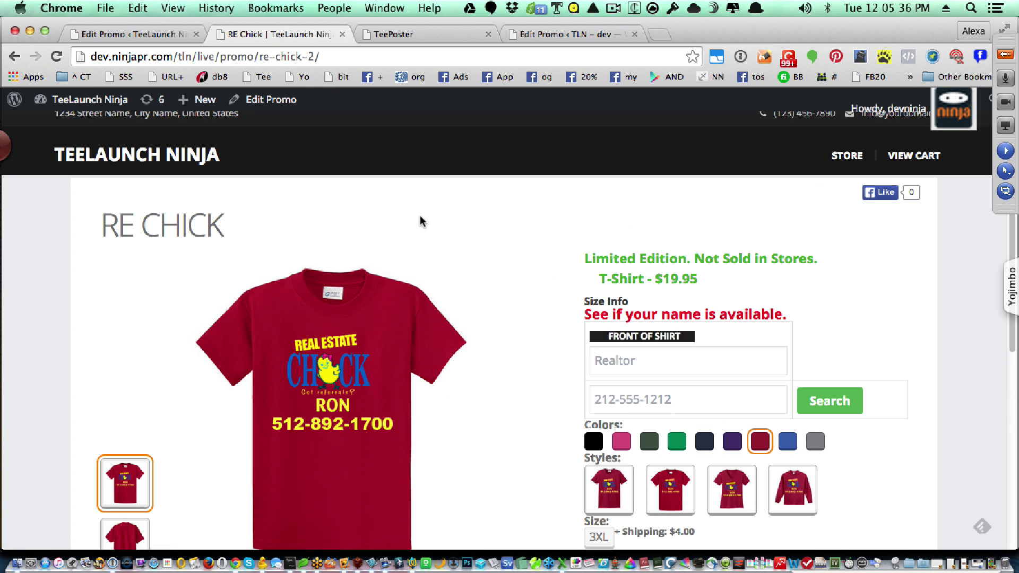
- Reload the earlier product address carrying the personalized front-of-shirt text
click(406, 59)
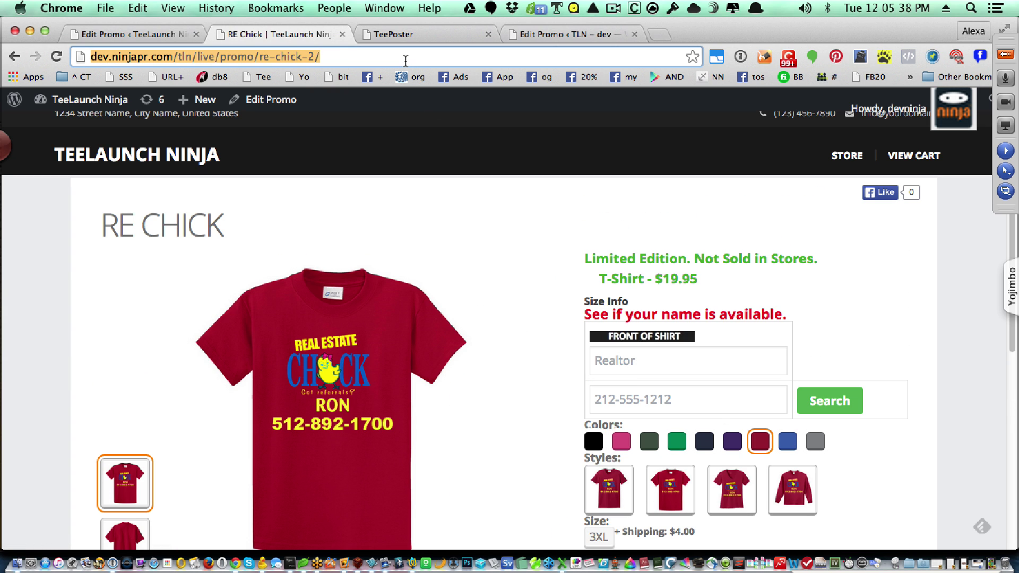
click(406, 58)
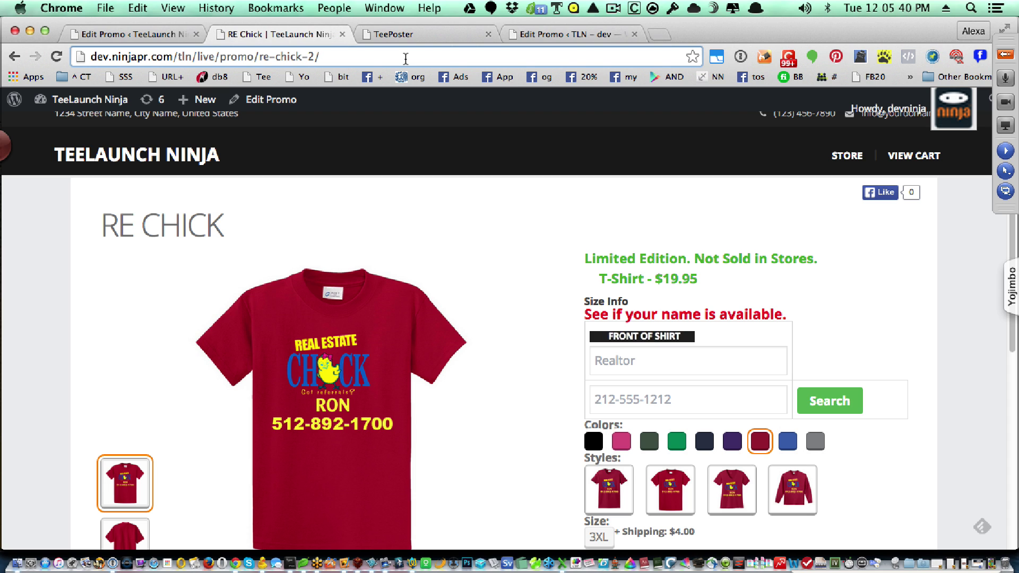
text(?)
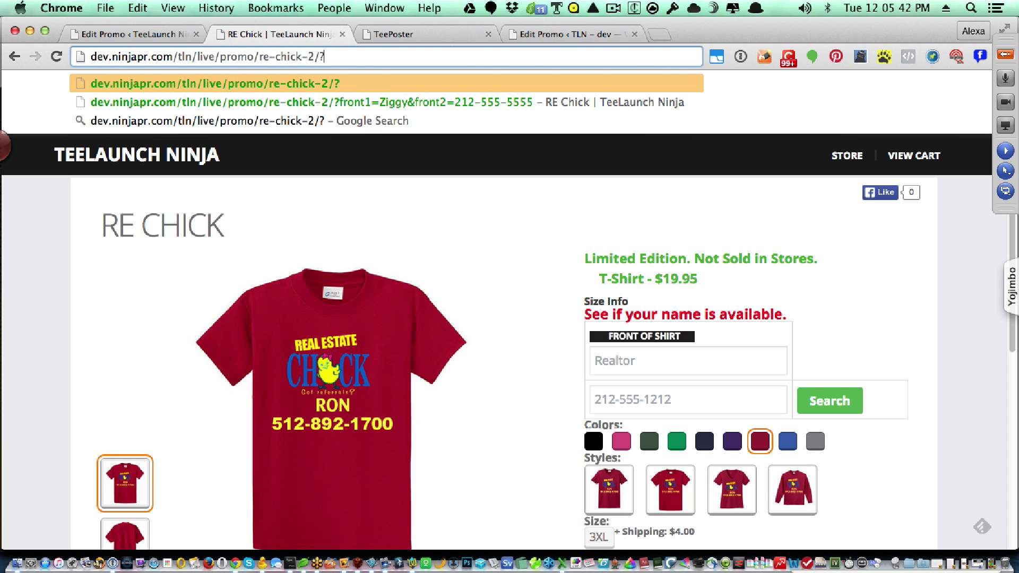
key(Down)
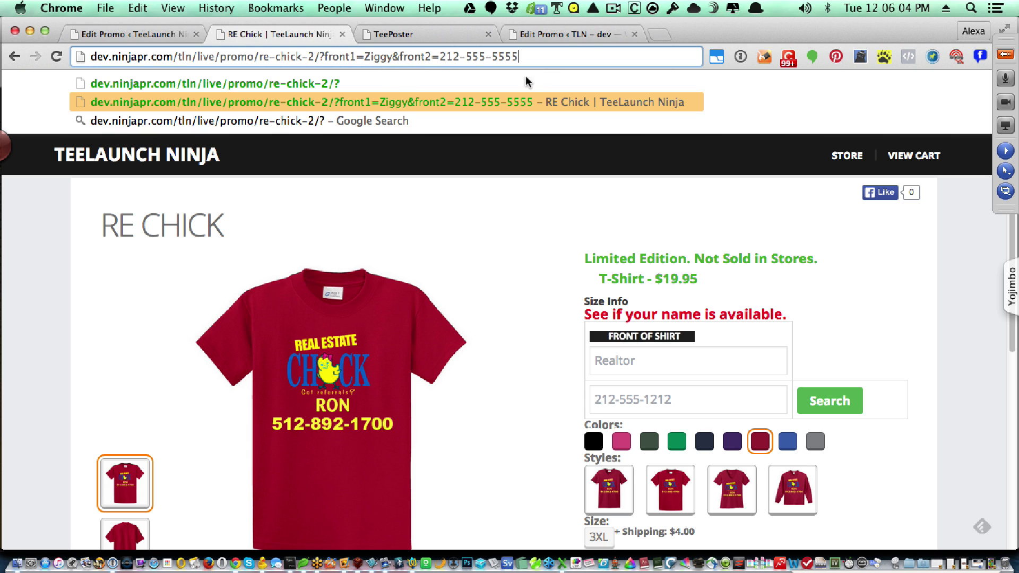
key(Return)
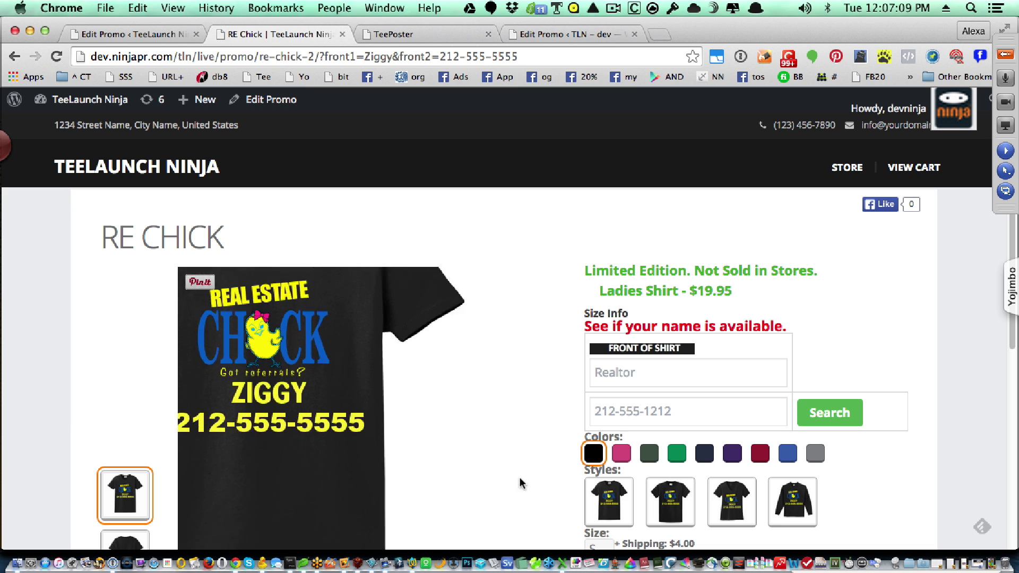
- Add the personalized black RE Chick ladies shirt, size S, to the cart
scroll(536, 481, down, 2)
scroll(536, 480, down, 3)
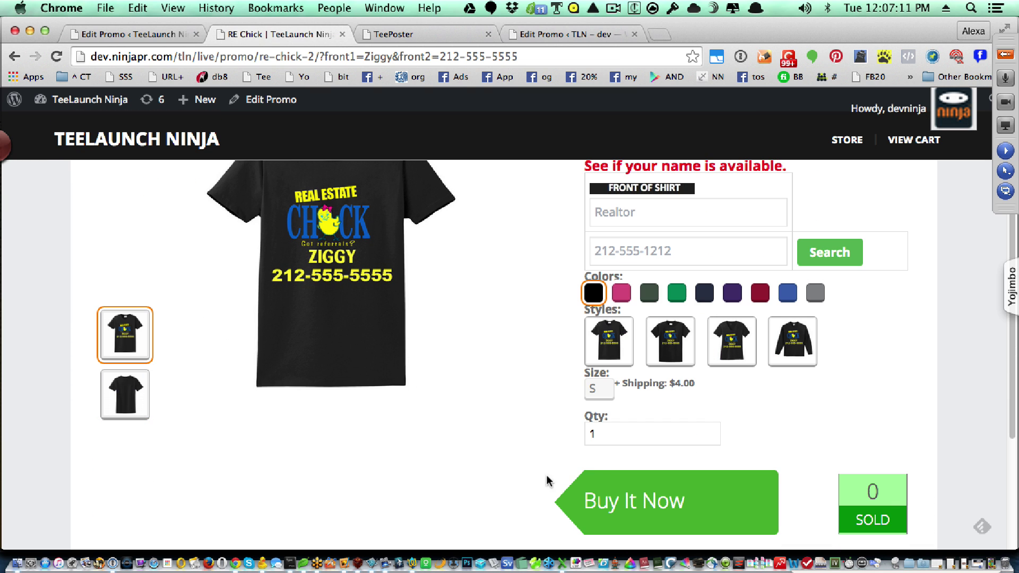
click(627, 509)
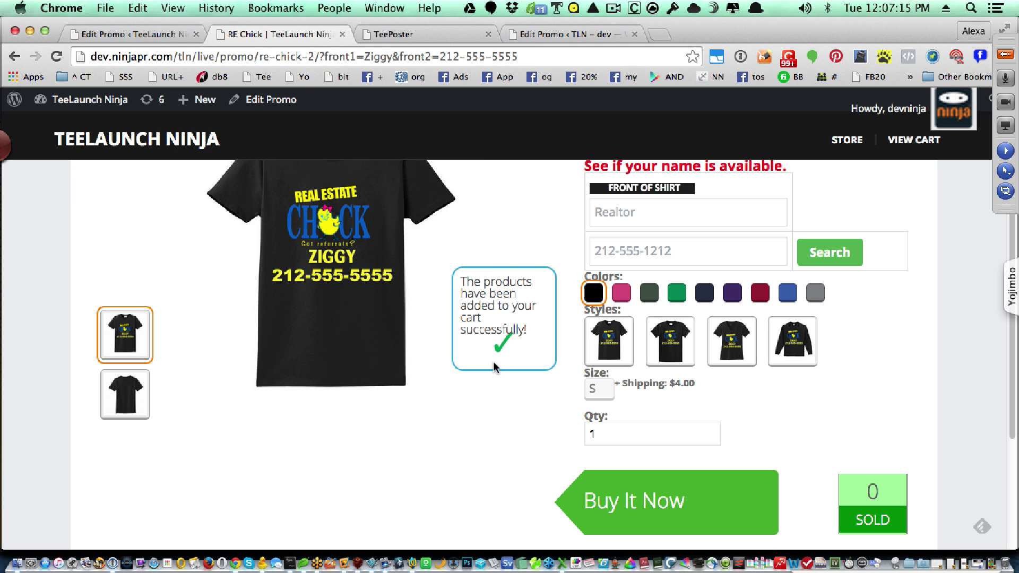
scroll(492, 360, up, 2)
scroll(491, 356, up, 3)
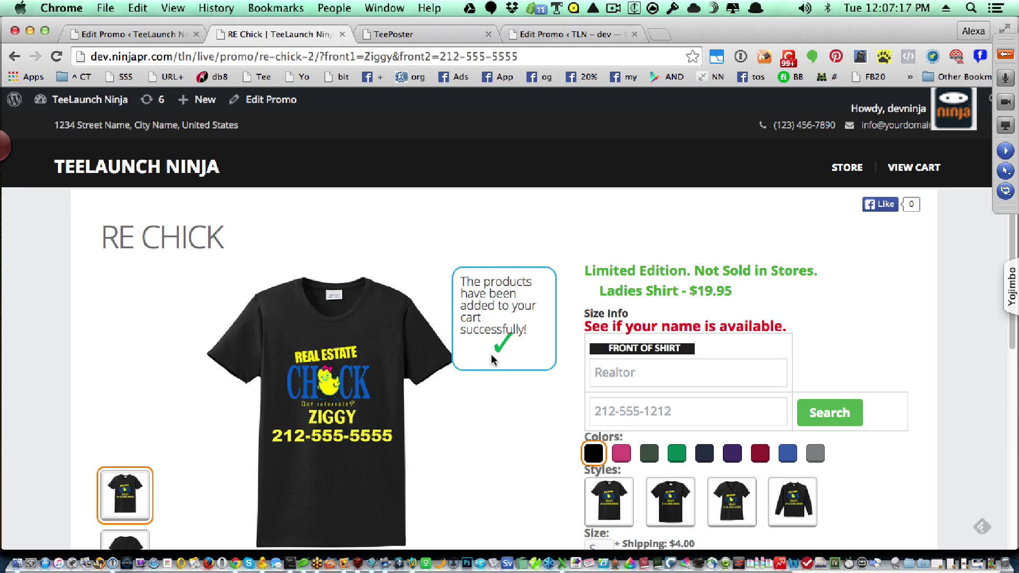
click(841, 168)
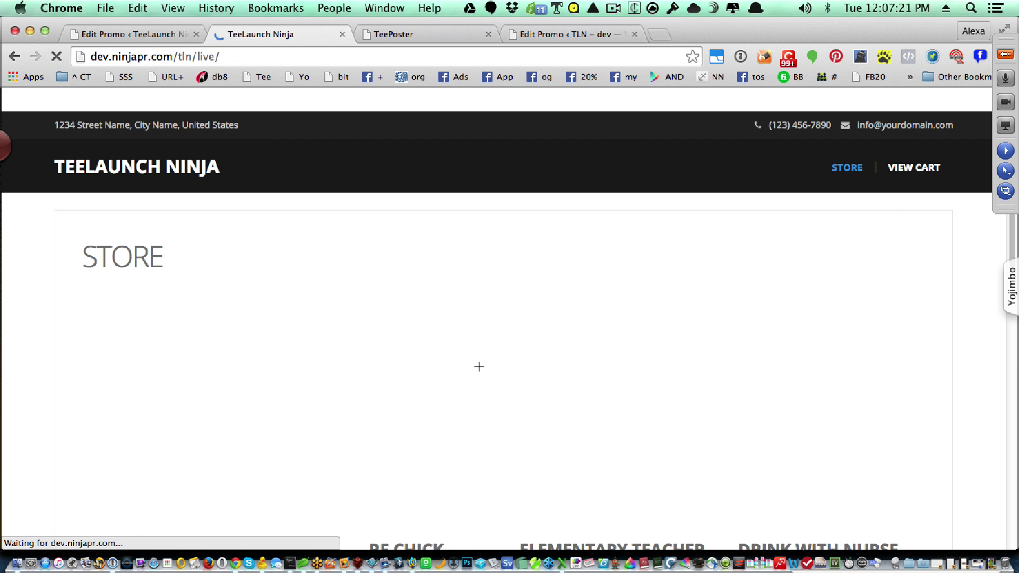
- Open the Zombies phone case product from the Store page
scroll(672, 422, down, 2)
scroll(673, 422, down, 5)
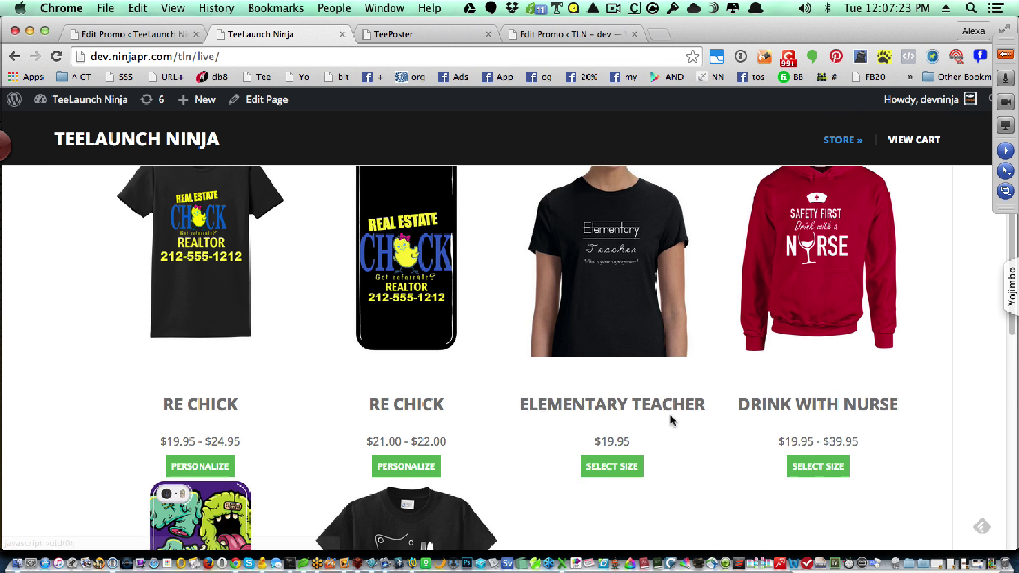
click(211, 430)
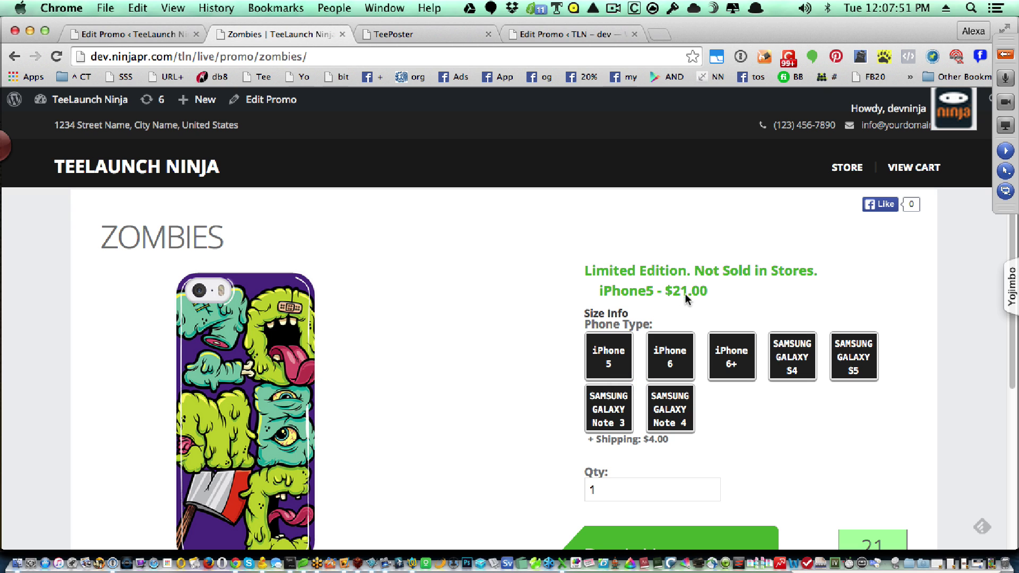
- Check the $21.00 price for iPhone 6+, iPhone 6, Galaxy S4, Note 4, Note 3 and iPhone 5
click(734, 351)
click(682, 360)
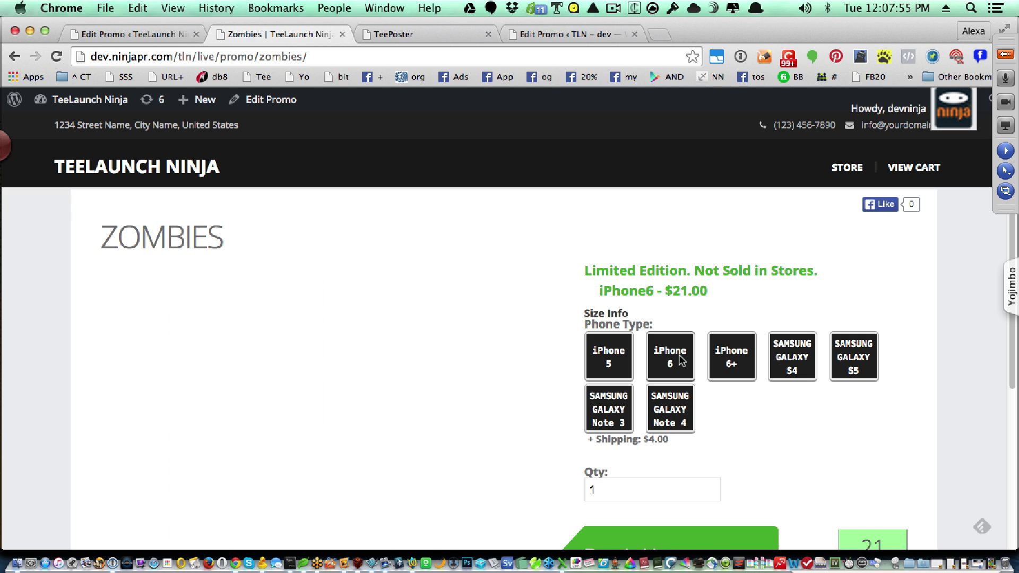
click(804, 351)
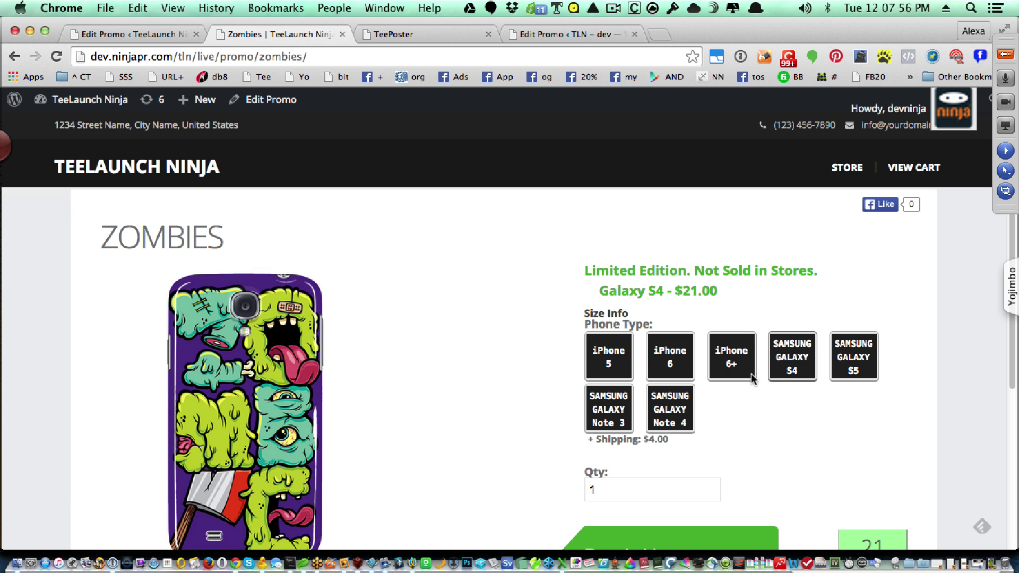
click(671, 419)
click(624, 413)
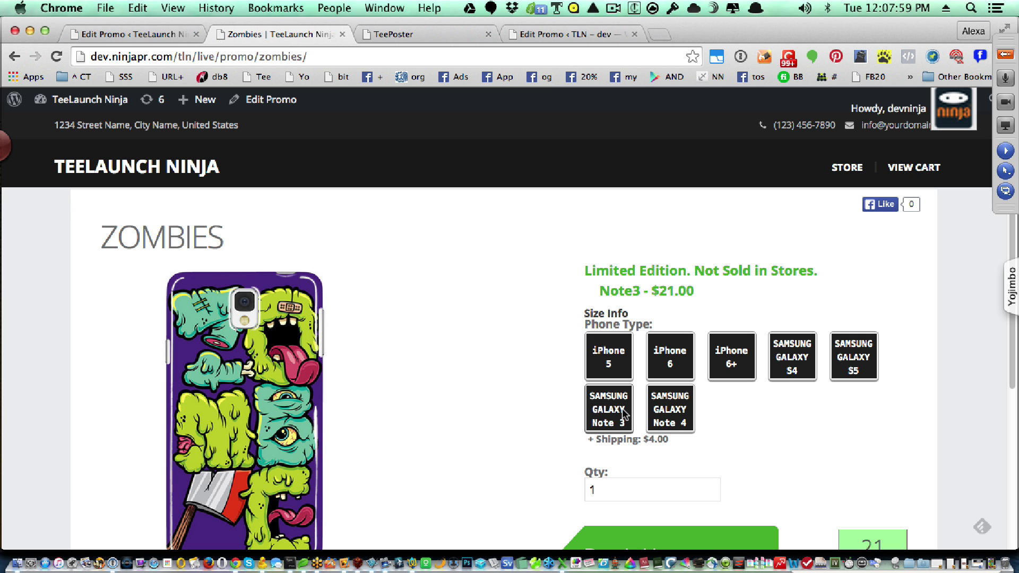
click(605, 350)
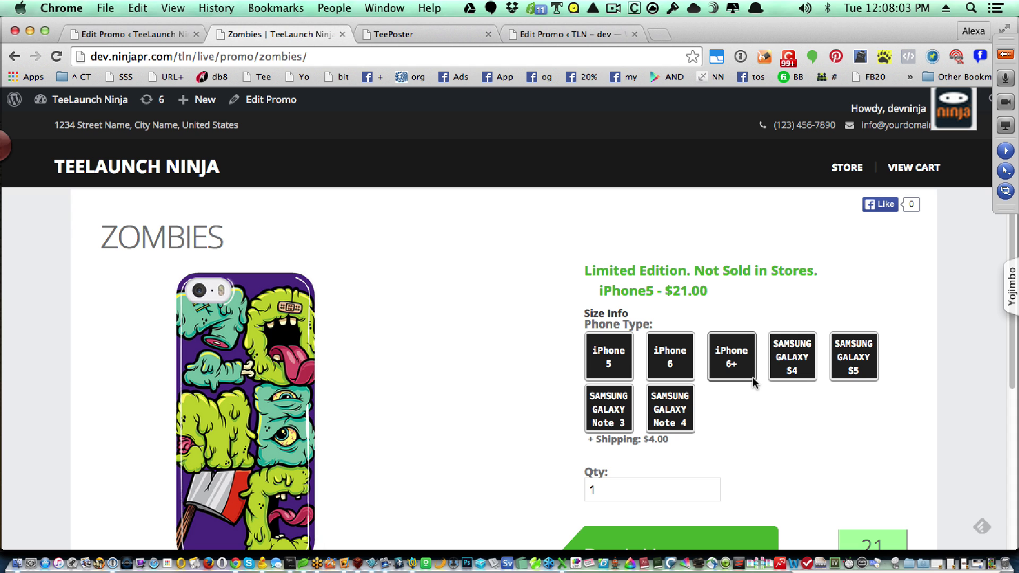
- Change the Zombies promo's iPhone6 Plus selling price to 22, update it, and reload the product page
click(138, 35)
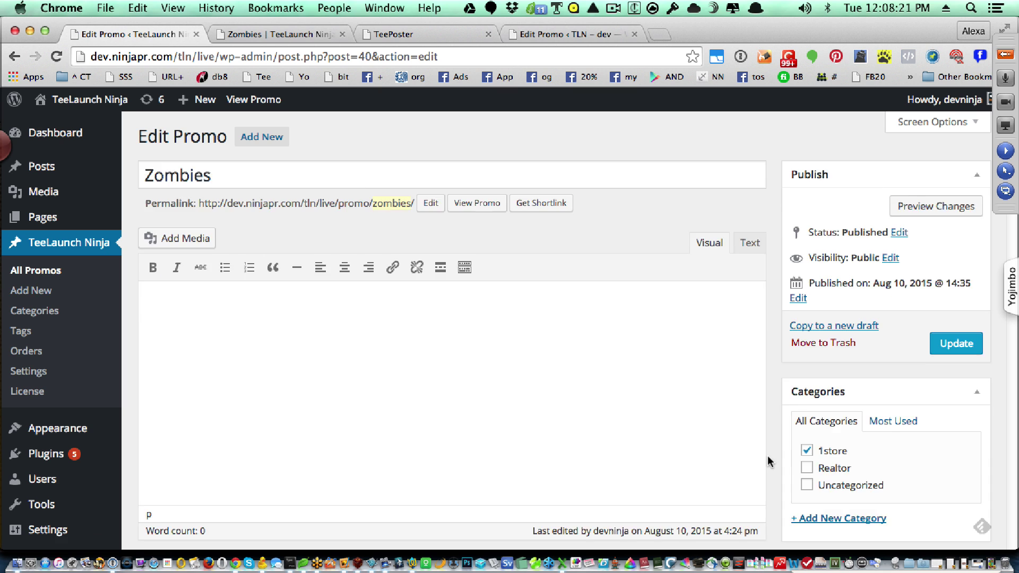
scroll(767, 455, down, 15)
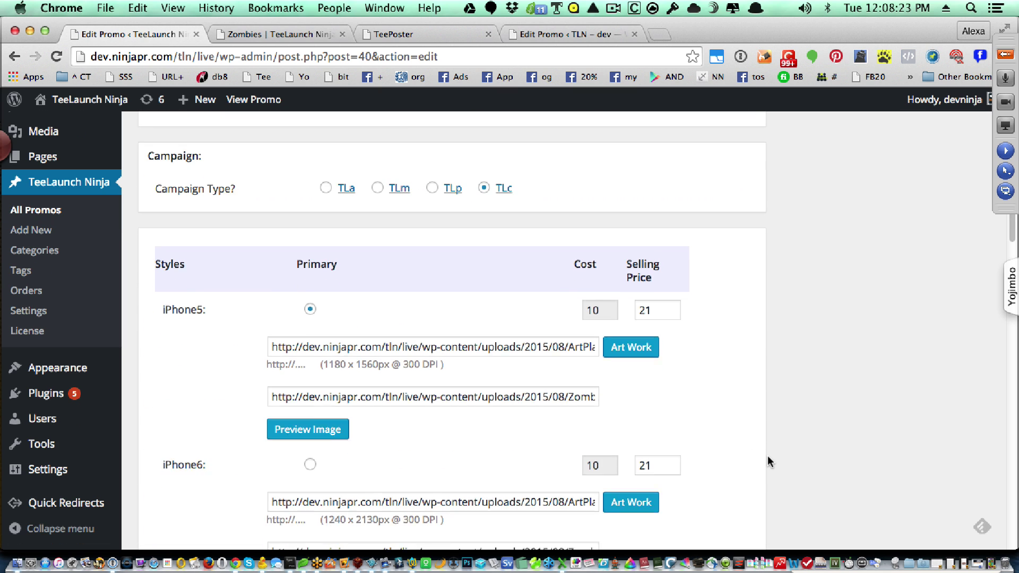
scroll(767, 456, up, 3)
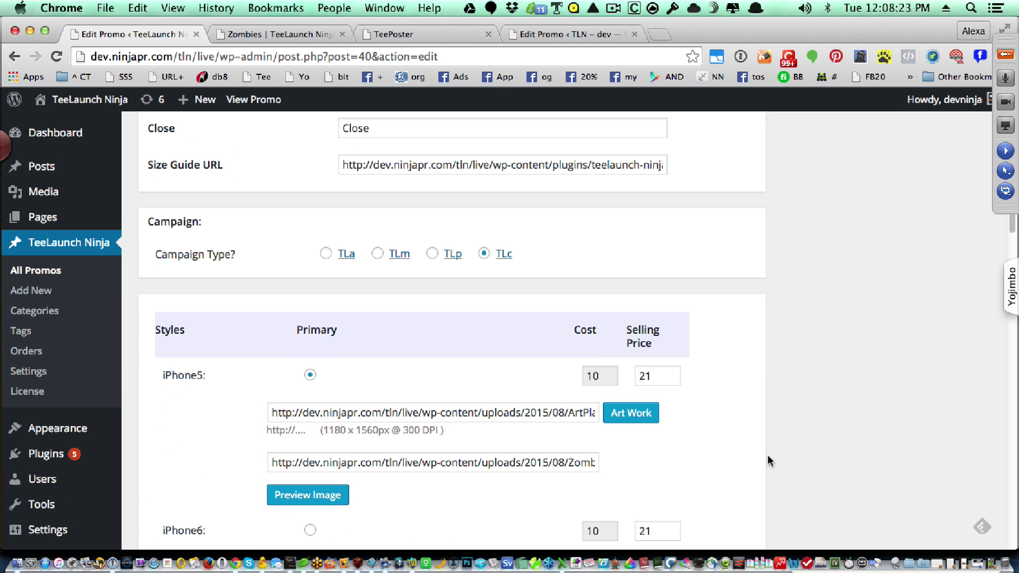
scroll(666, 407, down, 5)
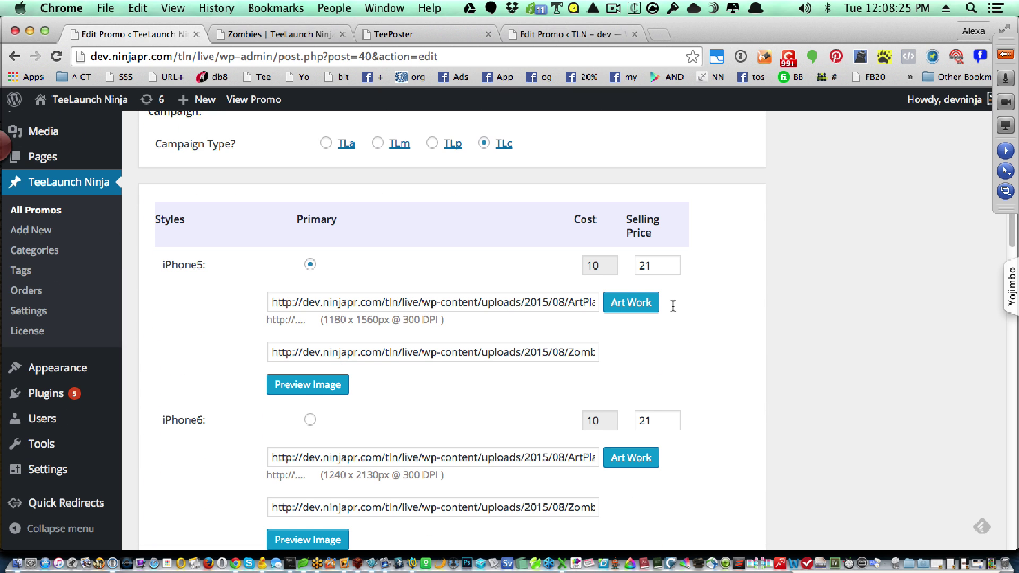
scroll(670, 345, down, 3)
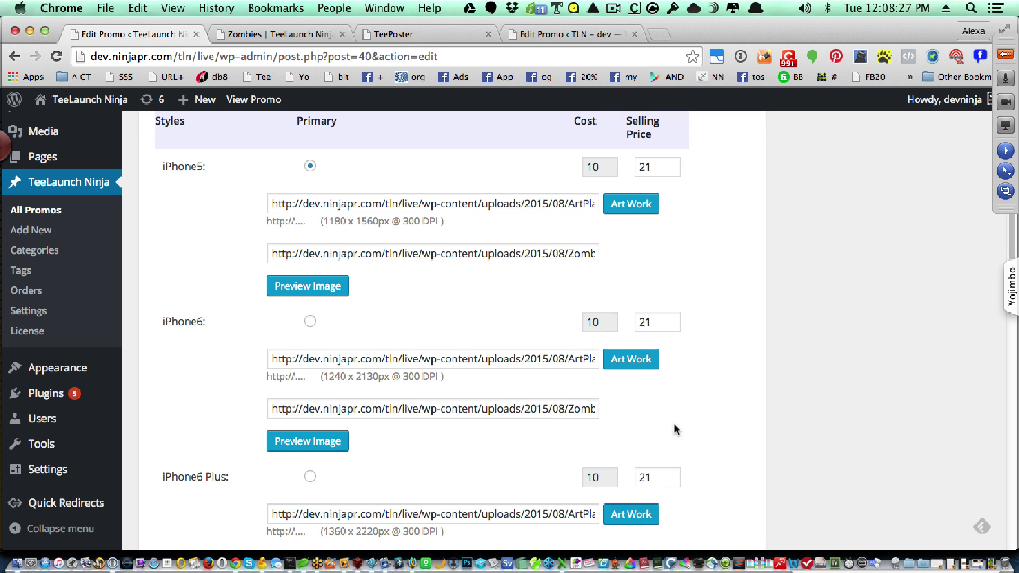
double_click(669, 476)
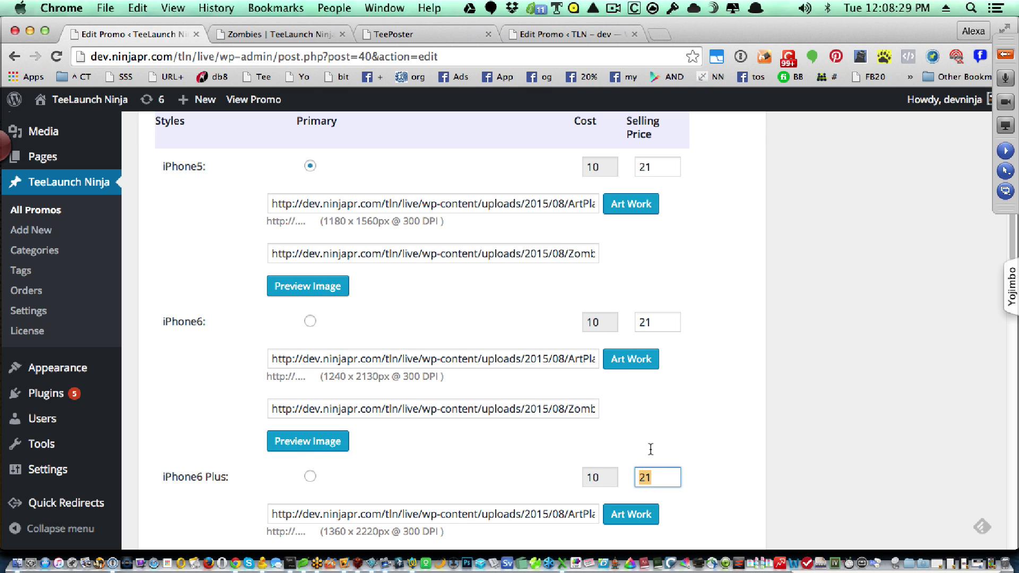
text(22)
click(736, 415)
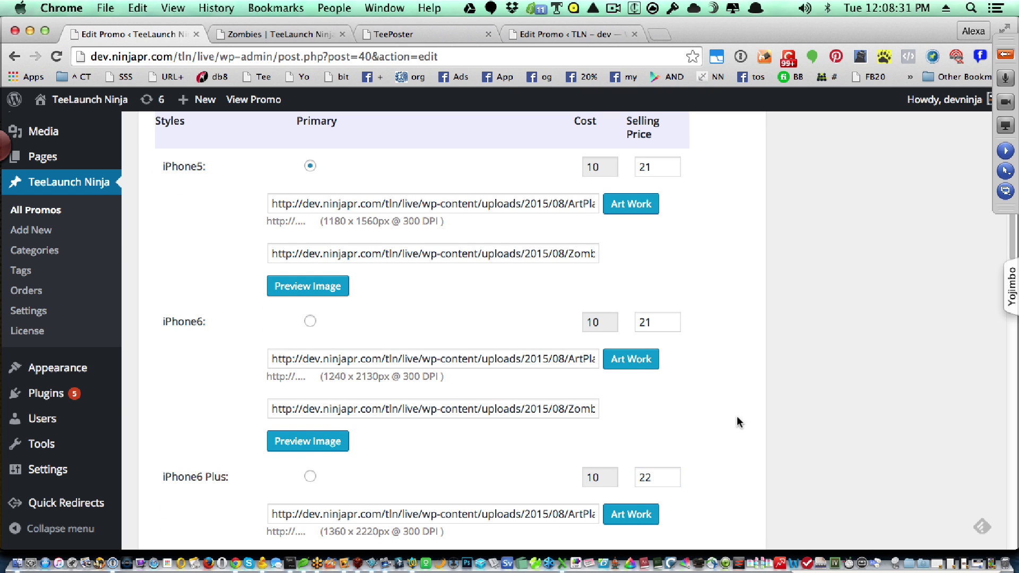
scroll(737, 416, up, 15)
click(949, 343)
key(ctrl+Tab)
key(super+r)
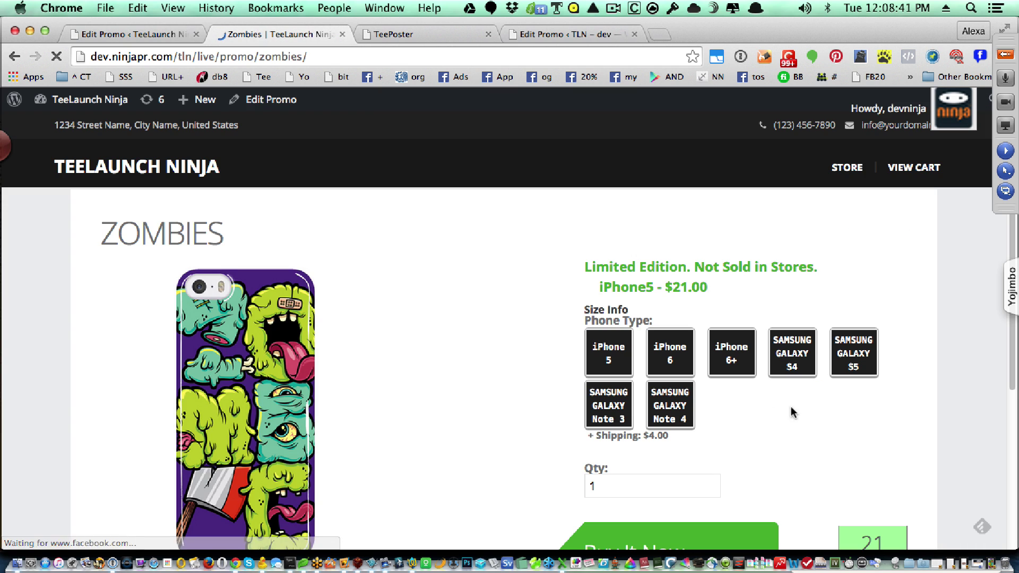
- Confirm the iPhone 6 Plus Zombies case now costs $22.00 and compare other phone types
click(731, 363)
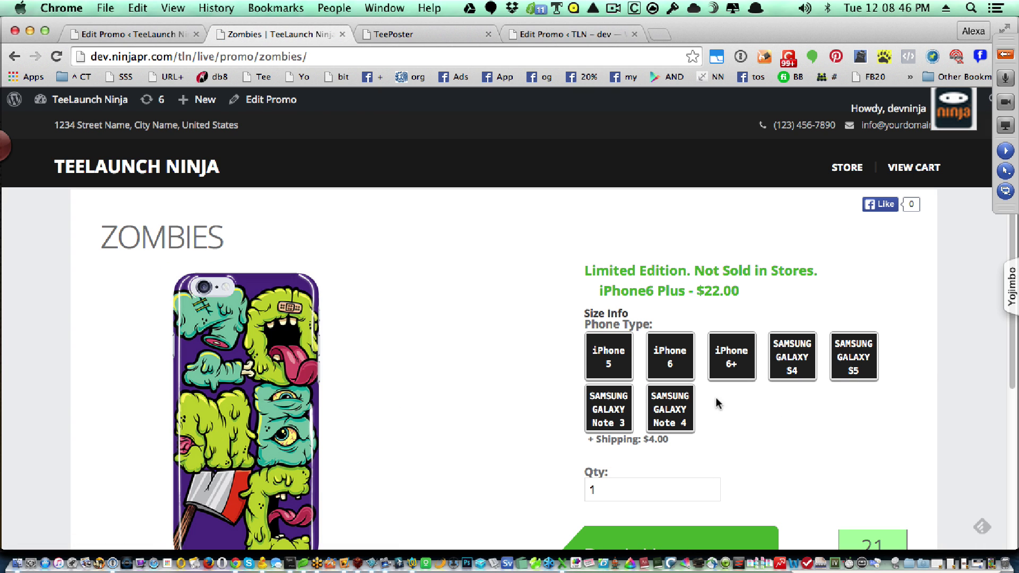
click(791, 367)
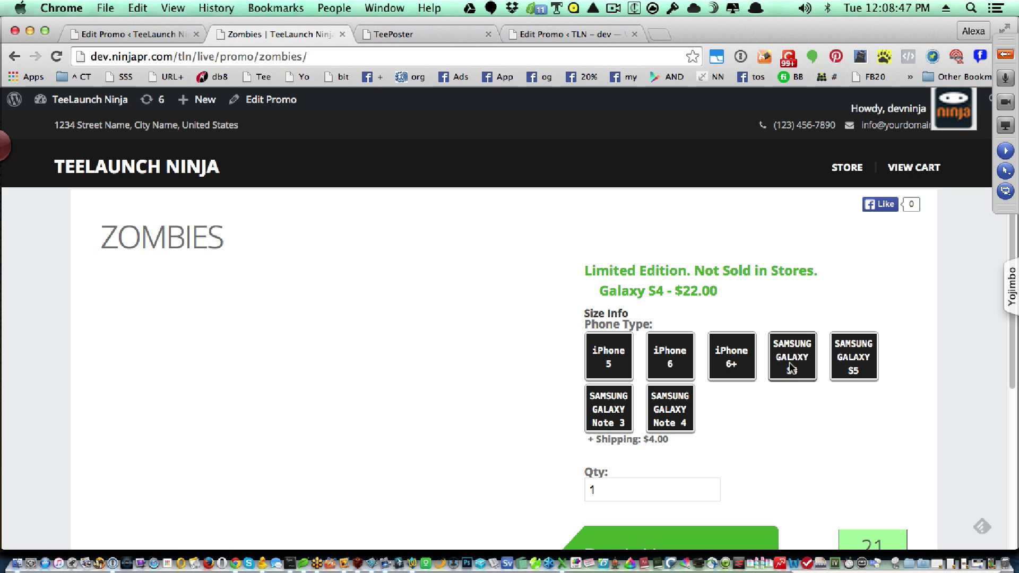
click(874, 366)
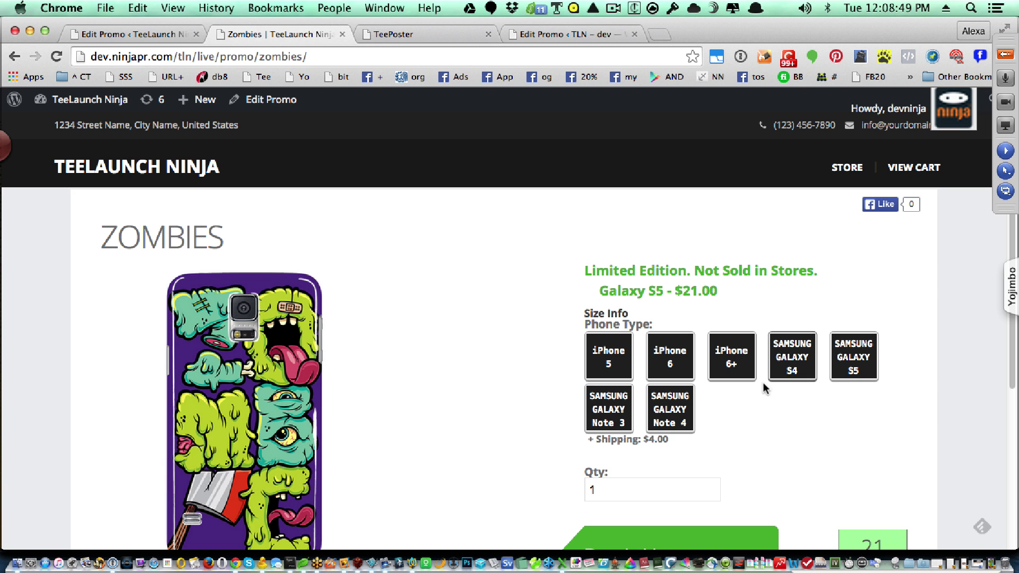
click(660, 416)
click(626, 413)
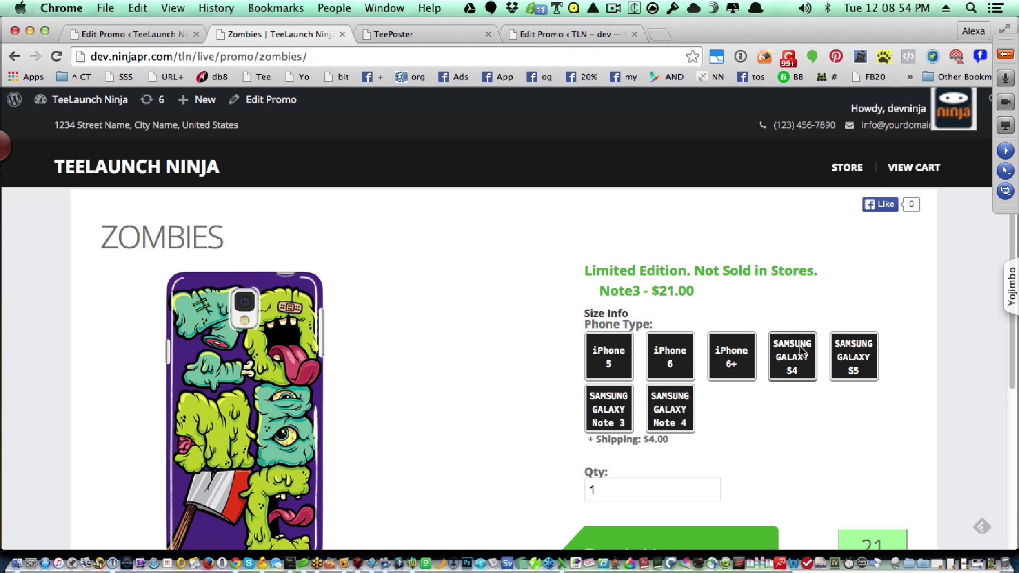
click(800, 346)
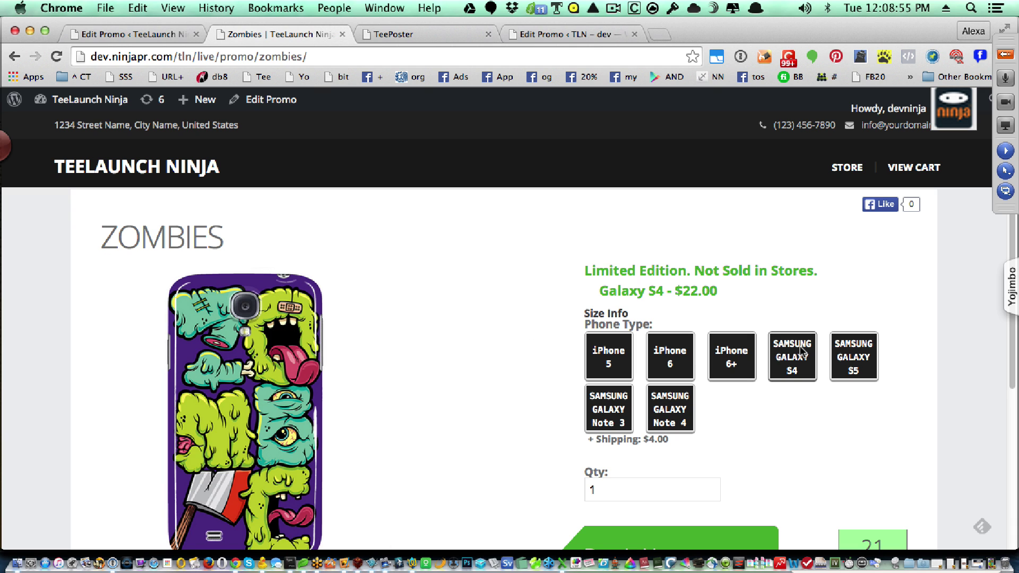
- Add a Galaxy S5 Zombies case to the cart with Buy It Now and view the cart
click(836, 356)
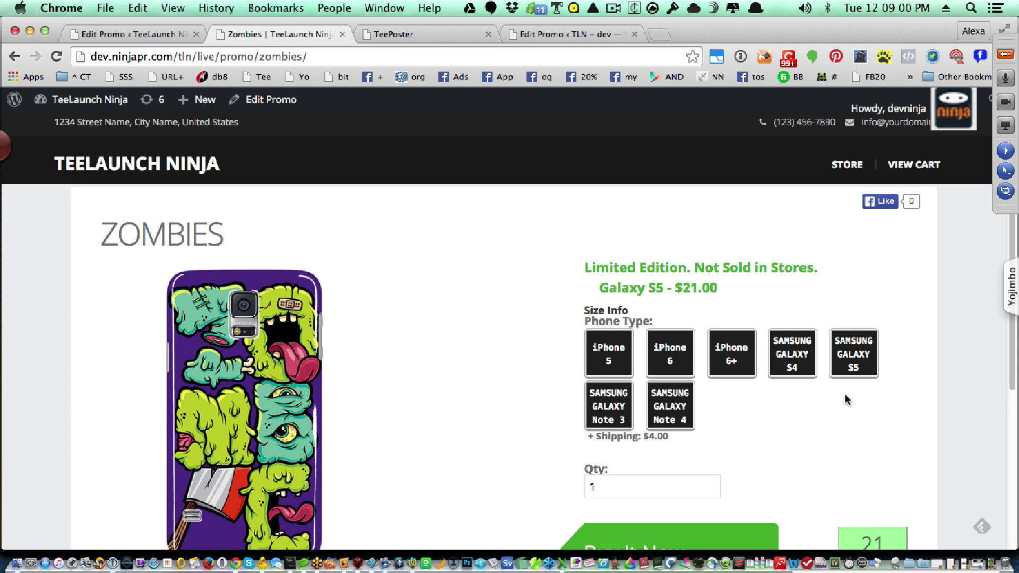
scroll(845, 400, down, 1)
click(666, 534)
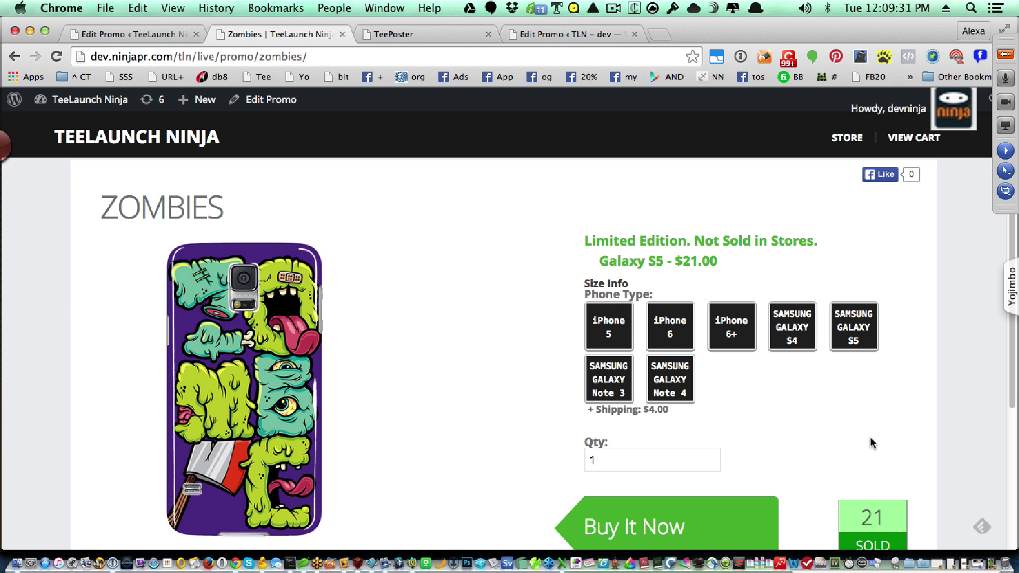
scroll(872, 443, down, 1)
scroll(872, 443, up, 1)
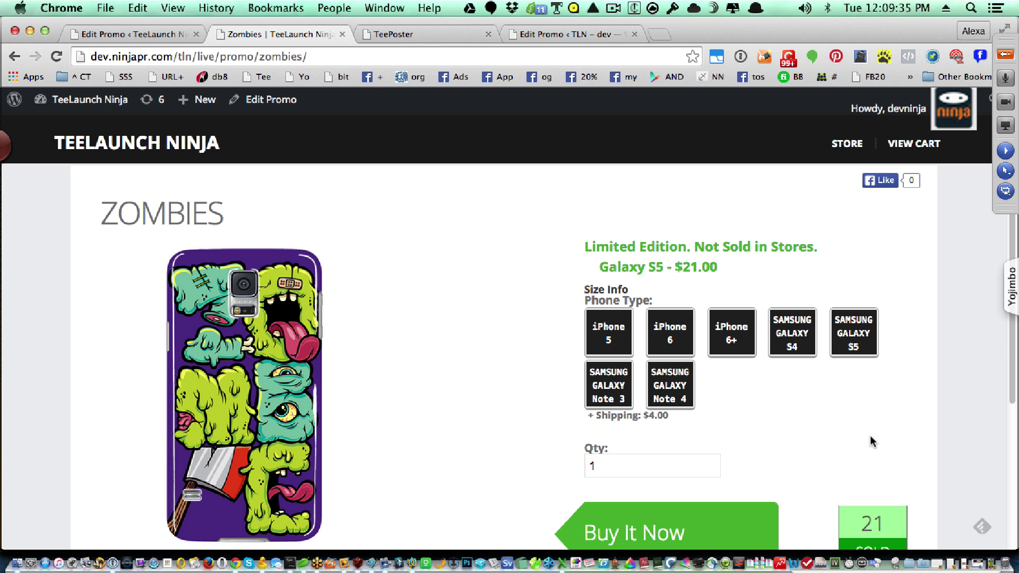
scroll(872, 443, up, 1)
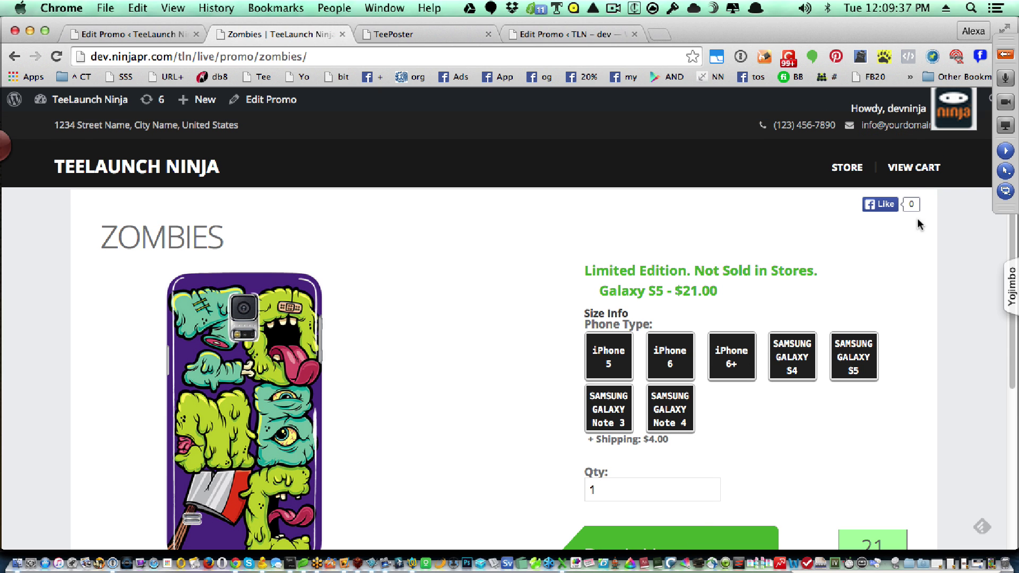
click(916, 177)
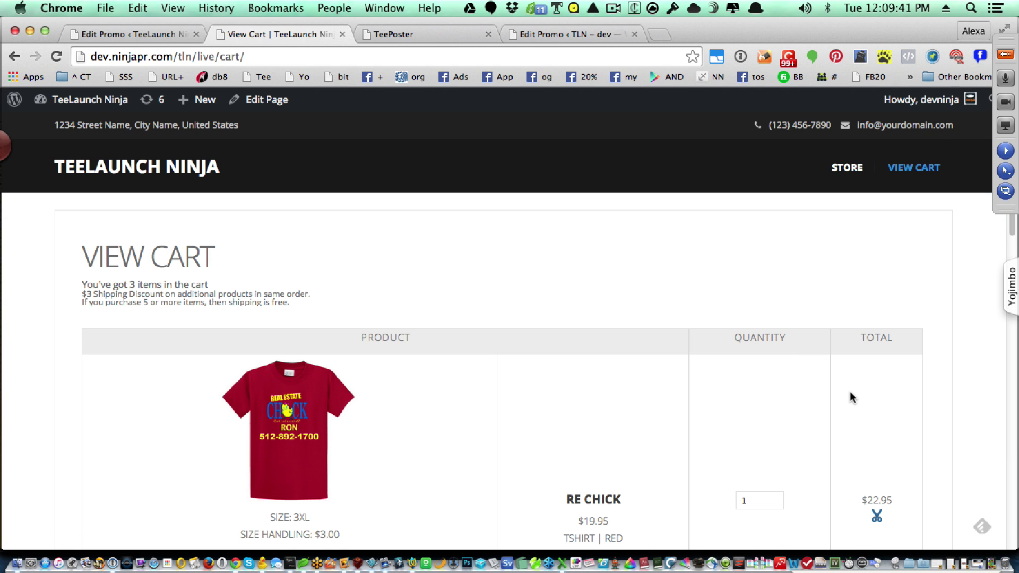
- Review the cart's three items, including the $21.00 Galaxy S5 case, and Cart Totals, then return to the Store
scroll(849, 393, down, 3)
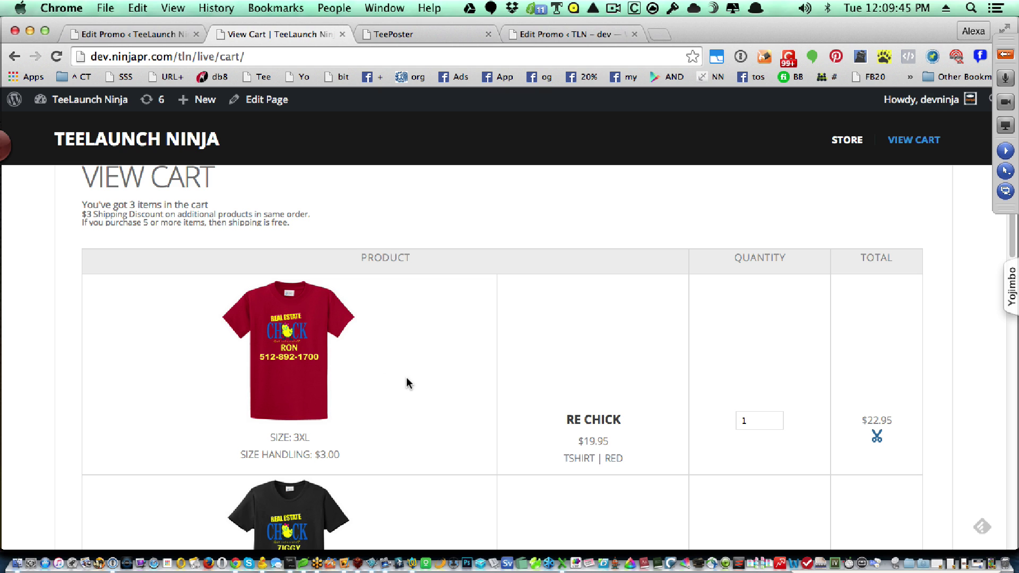
scroll(408, 377, down, 5)
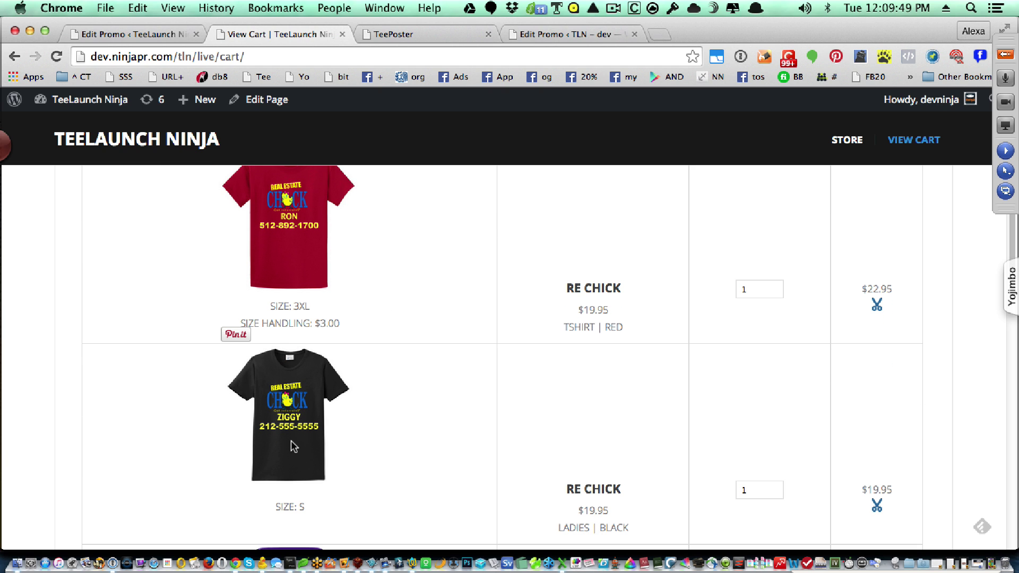
scroll(443, 471, down, 5)
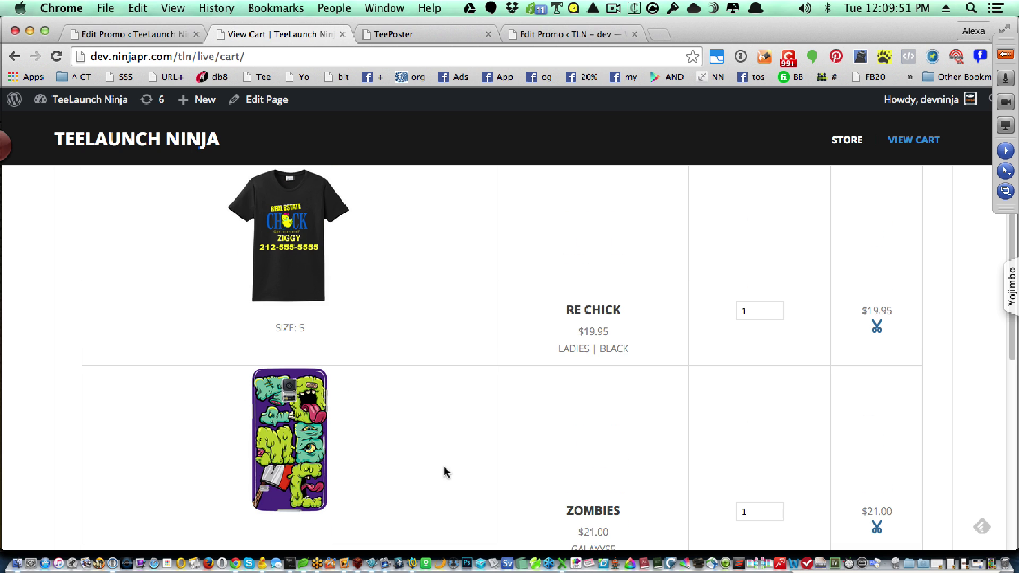
scroll(403, 477, down, 1)
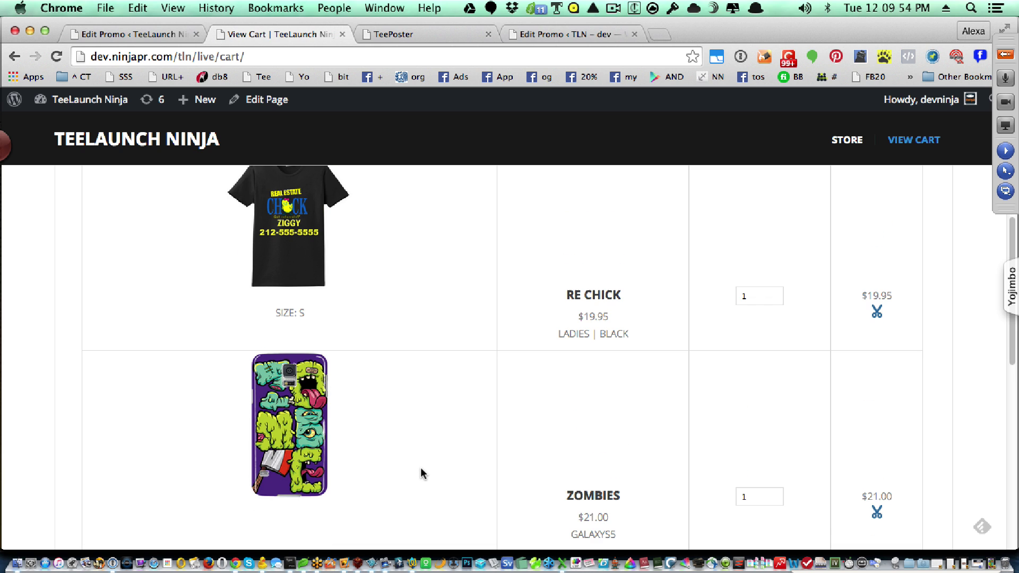
scroll(420, 467, down, 1)
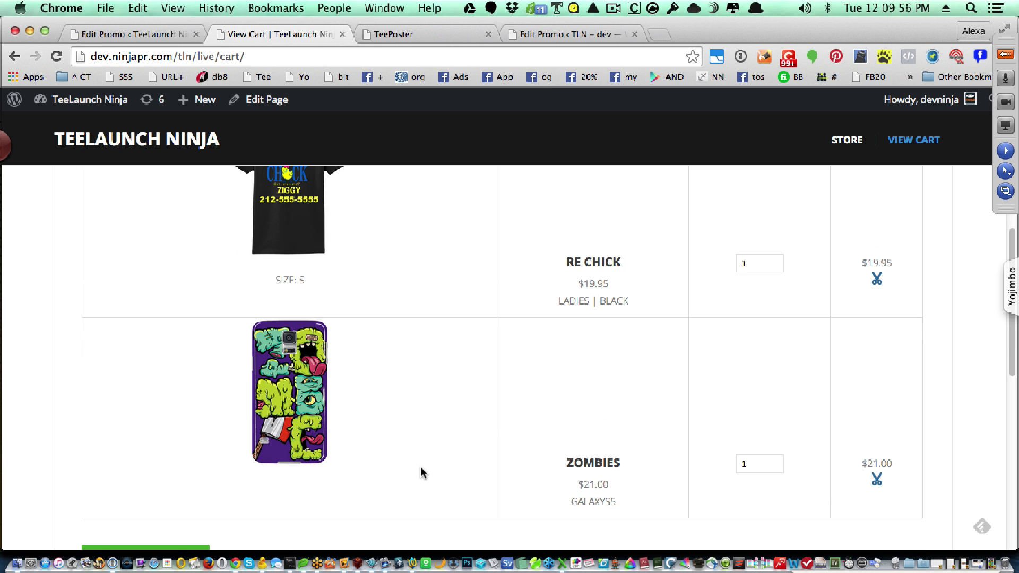
scroll(420, 467, down, 2)
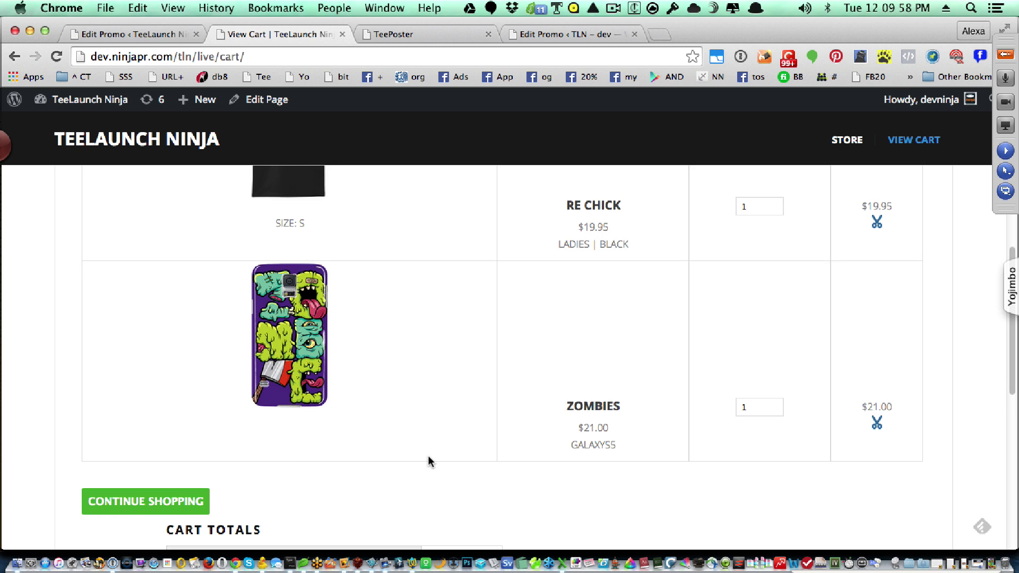
scroll(427, 457, up, 12)
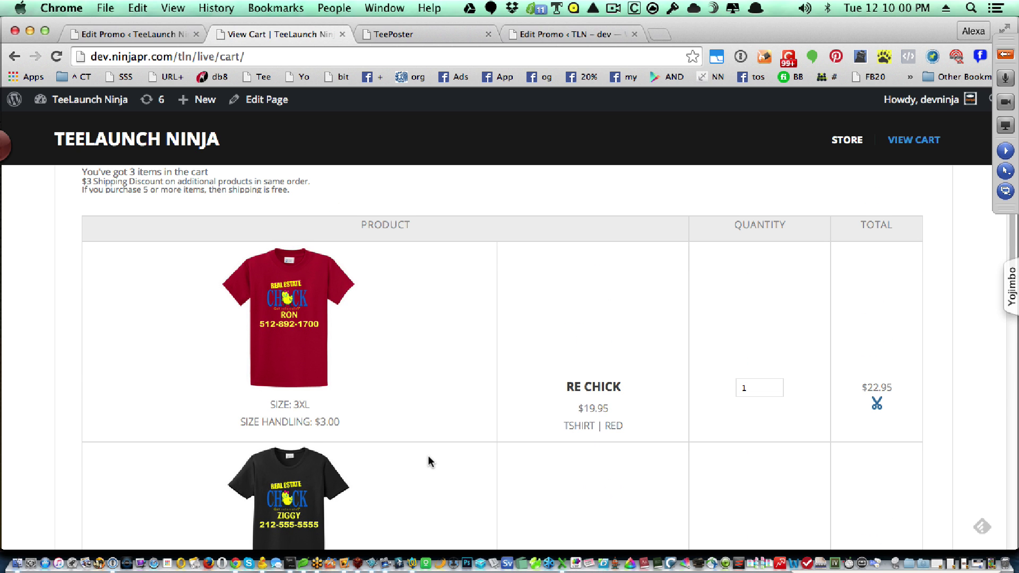
scroll(428, 456, down, 2)
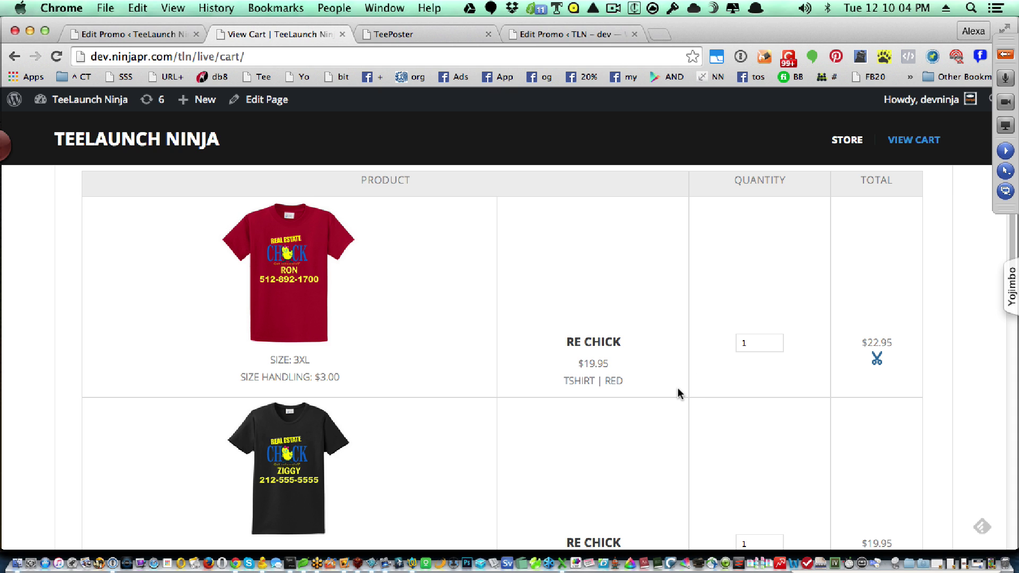
scroll(676, 392, down, 1)
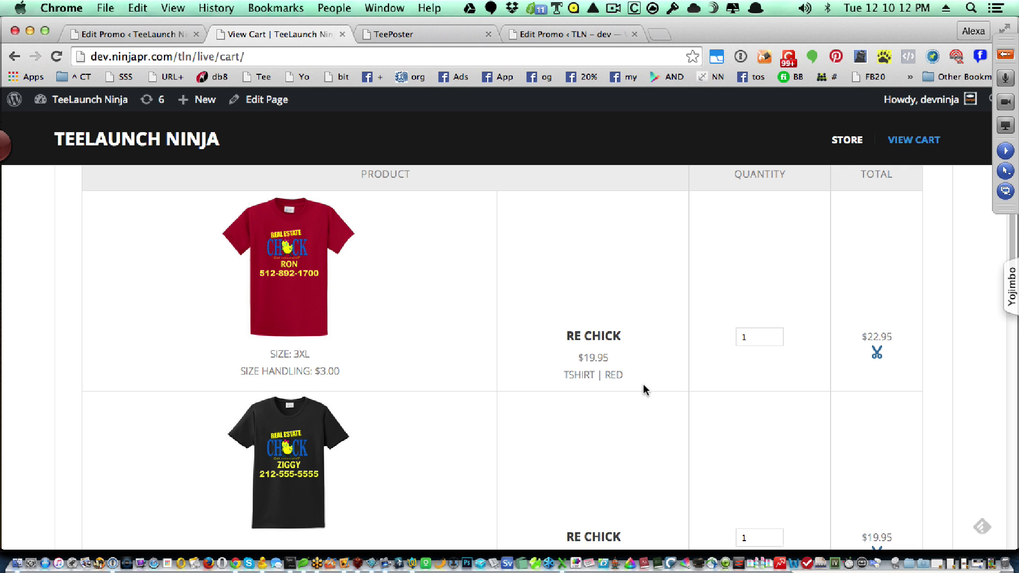
scroll(643, 390, down, 8)
scroll(643, 392, down, 2)
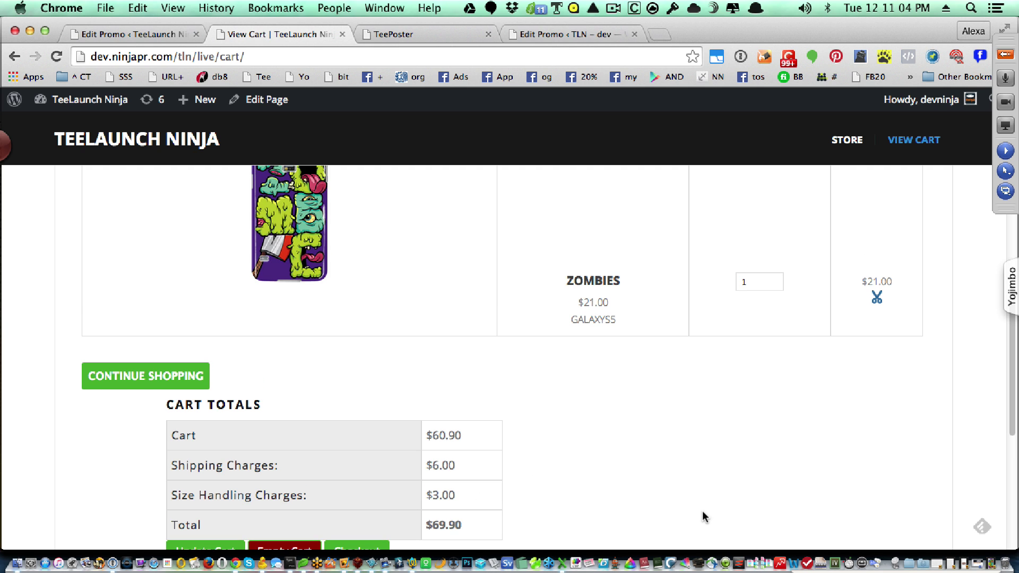
scroll(702, 518, up, 10)
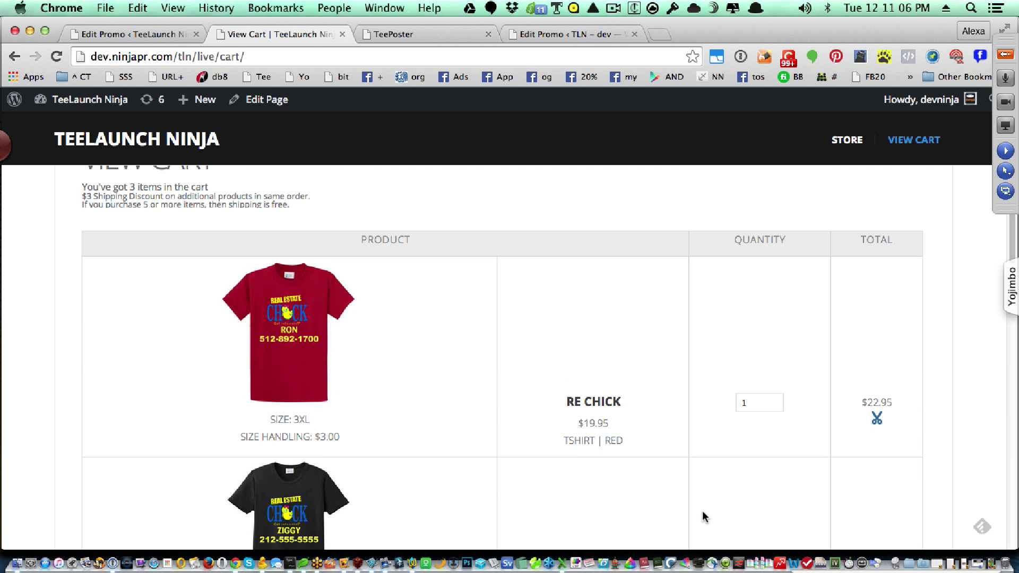
scroll(702, 511, down, 2)
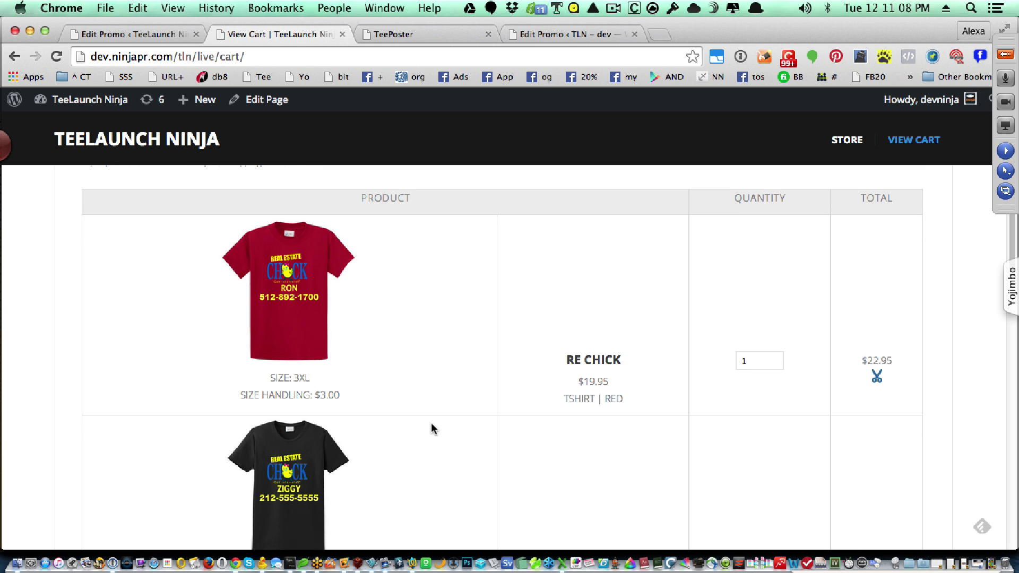
scroll(447, 407, up, 2)
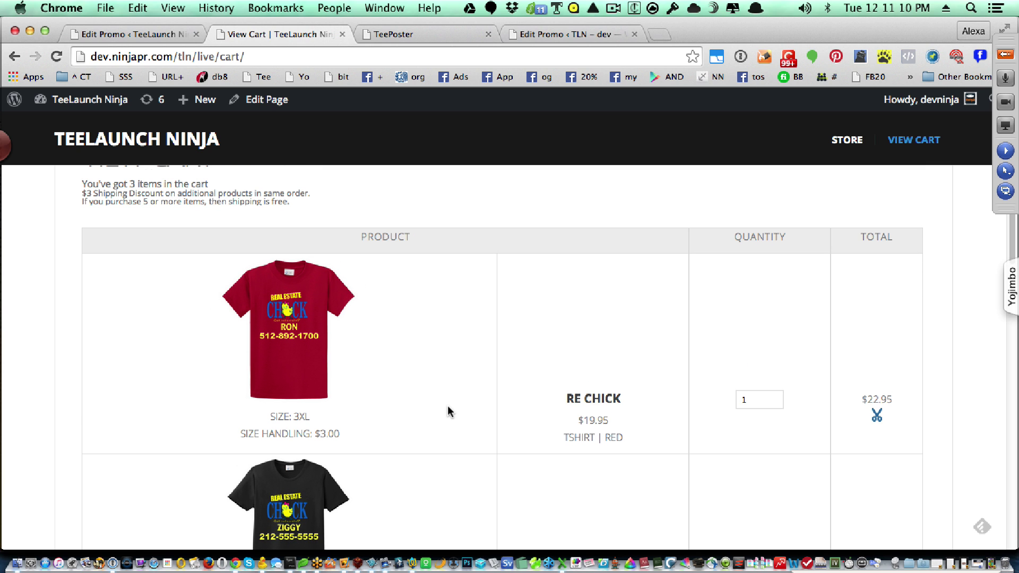
scroll(448, 406, down, 6)
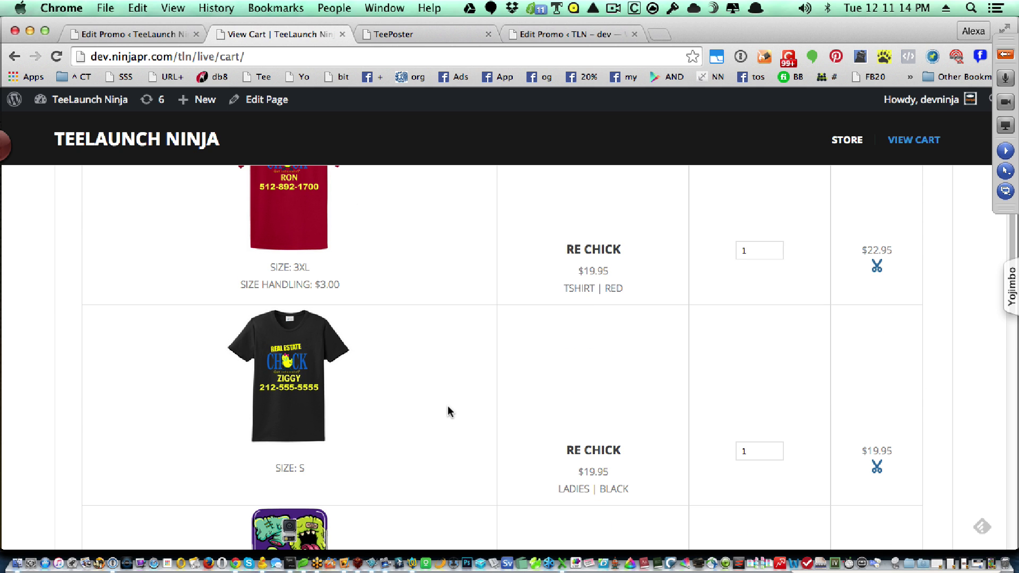
scroll(448, 407, down, 8)
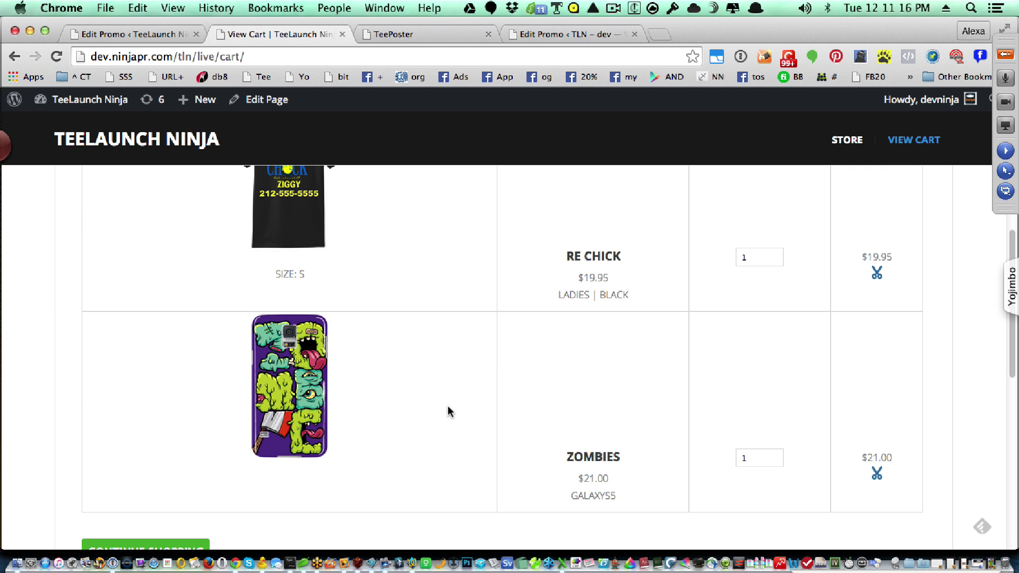
scroll(448, 407, up, 17)
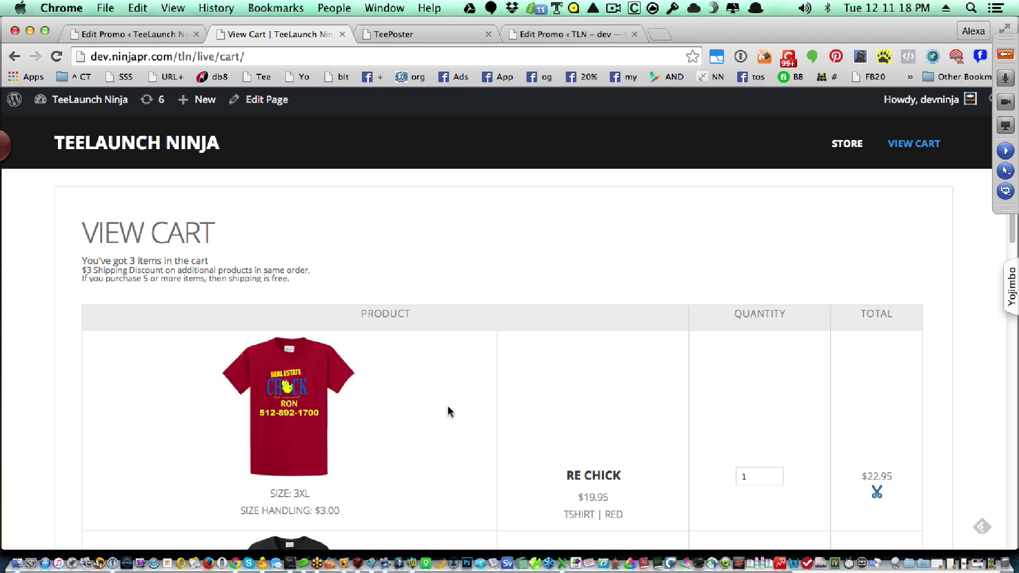
click(848, 152)
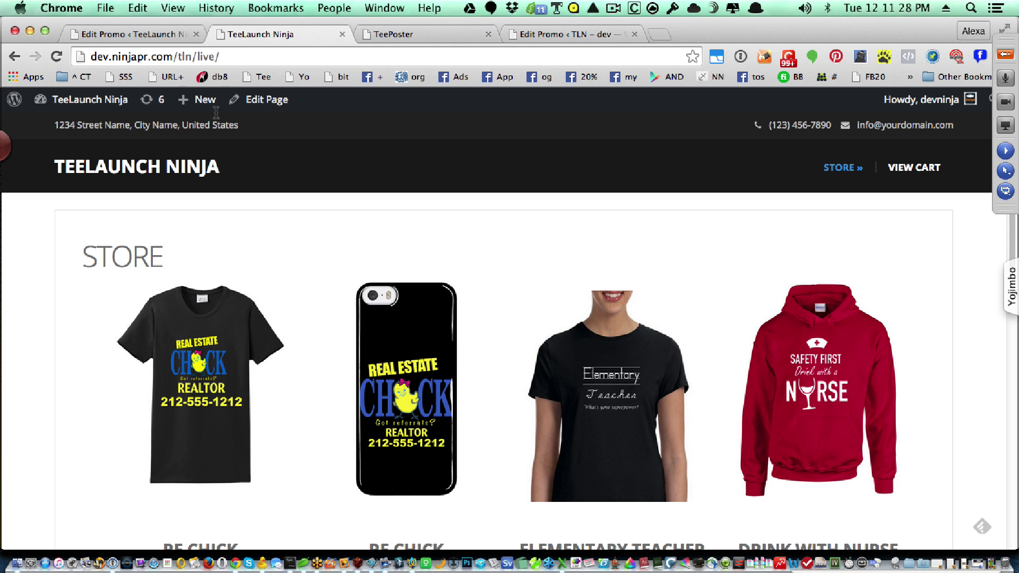
- Show All Promos in the WordPress admin, then go back to the storefront tab
click(149, 30)
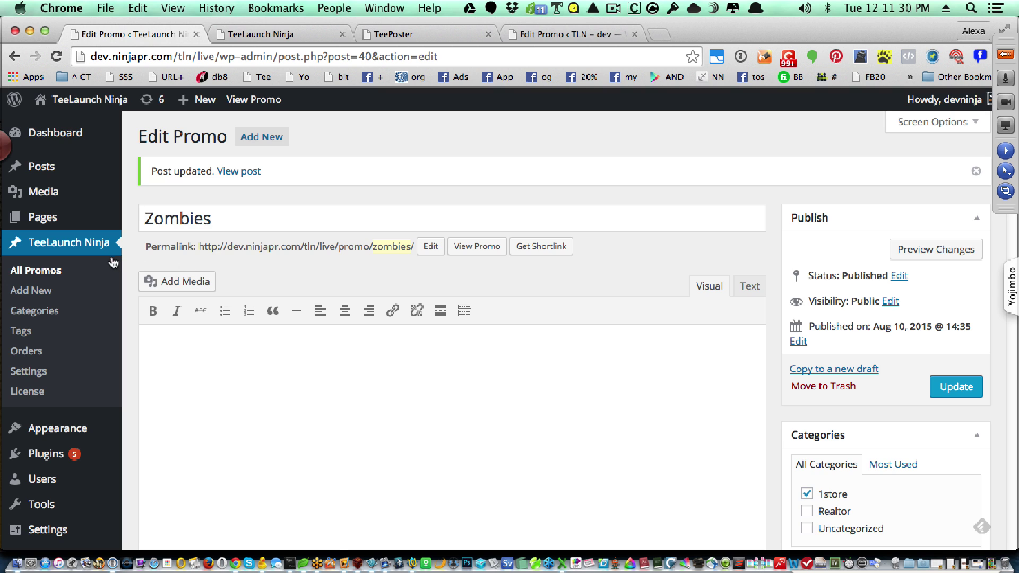
click(38, 272)
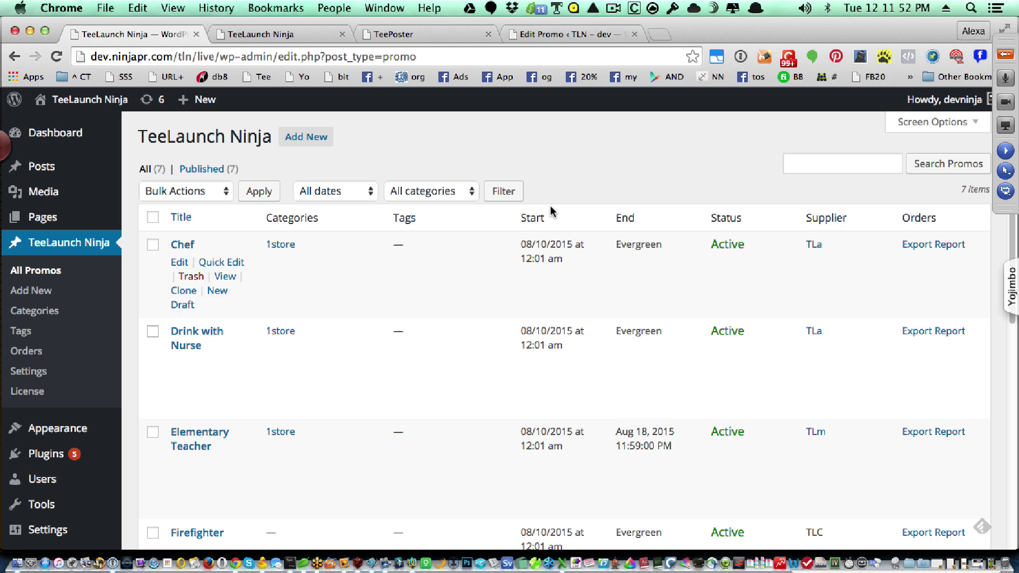
click(301, 31)
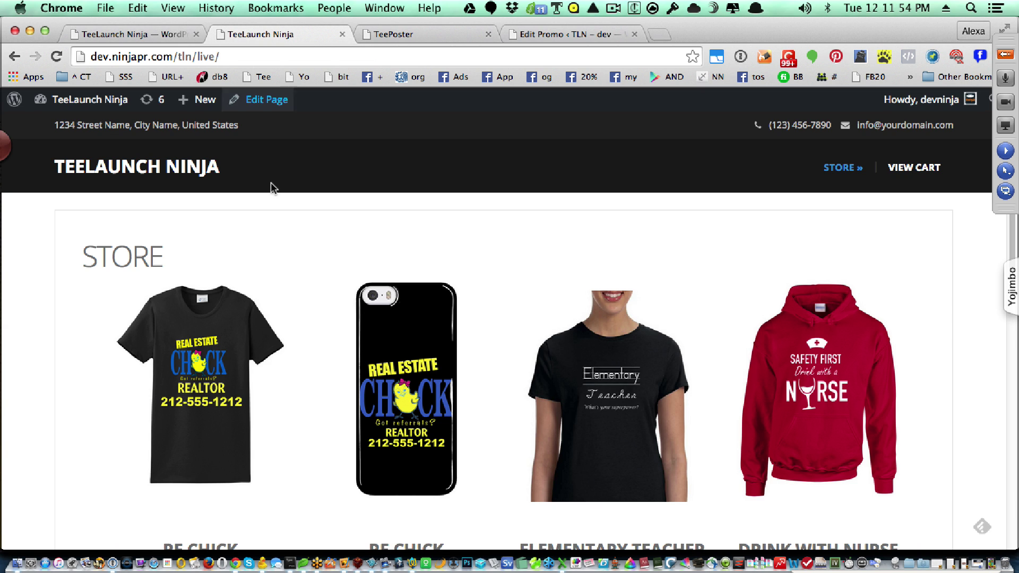
- Reload the store and view the Elementary Teacher page's 68 sold count and 7-day countdown
key(super+r)
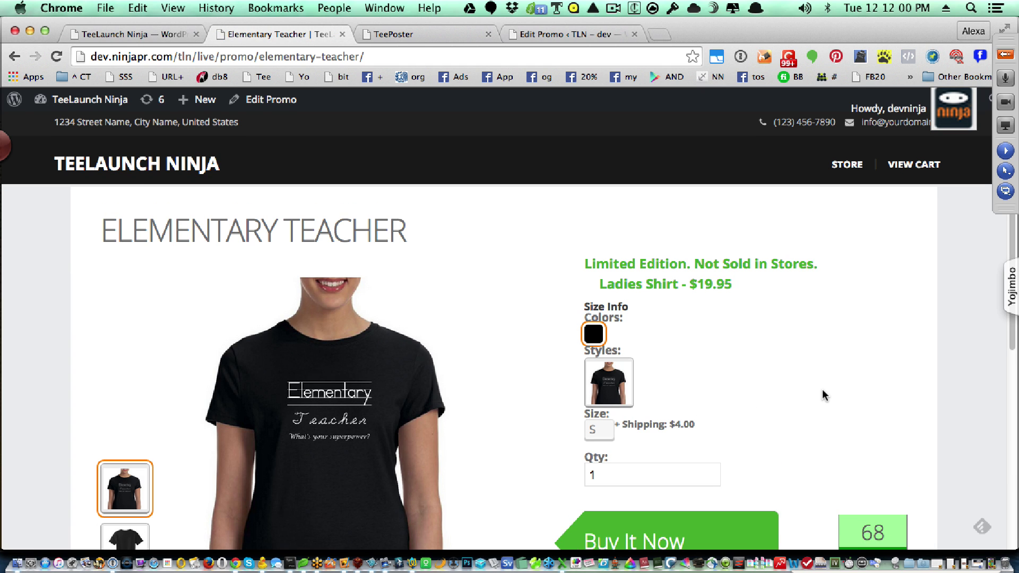
scroll(822, 395, down, 1)
scroll(822, 395, down, 1)
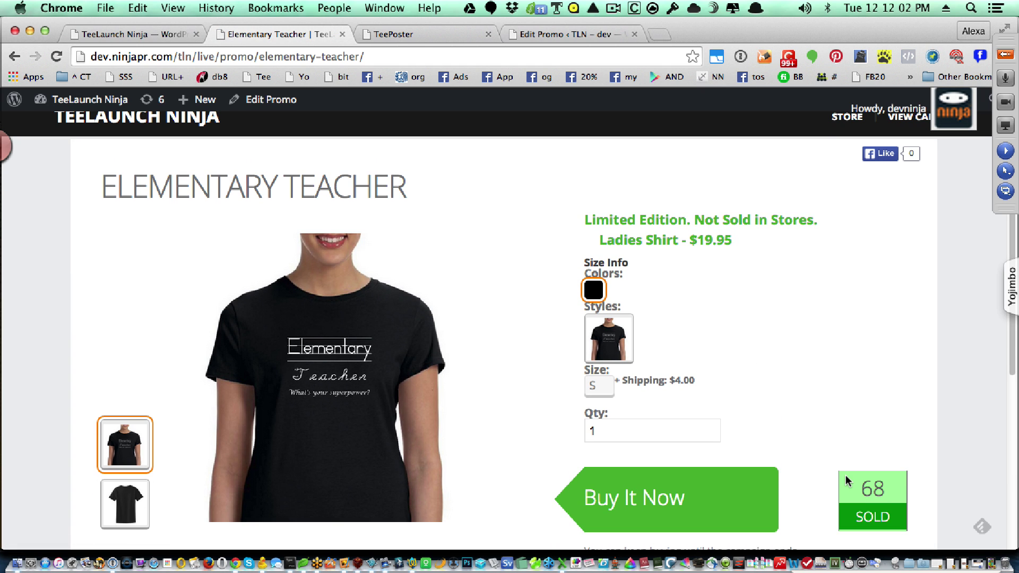
scroll(847, 480, down, 3)
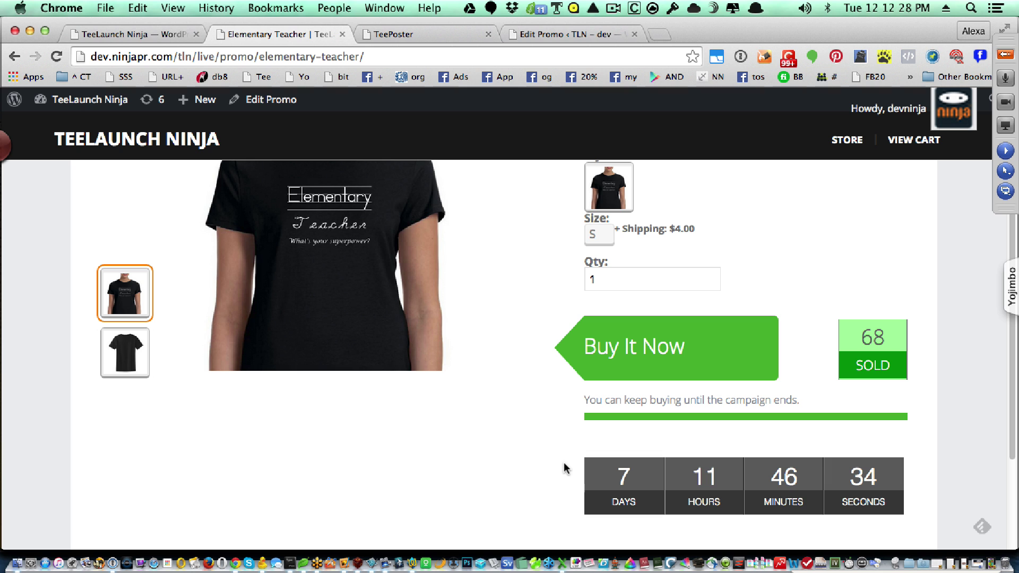
mouse_move(200, 198)
click(144, 35)
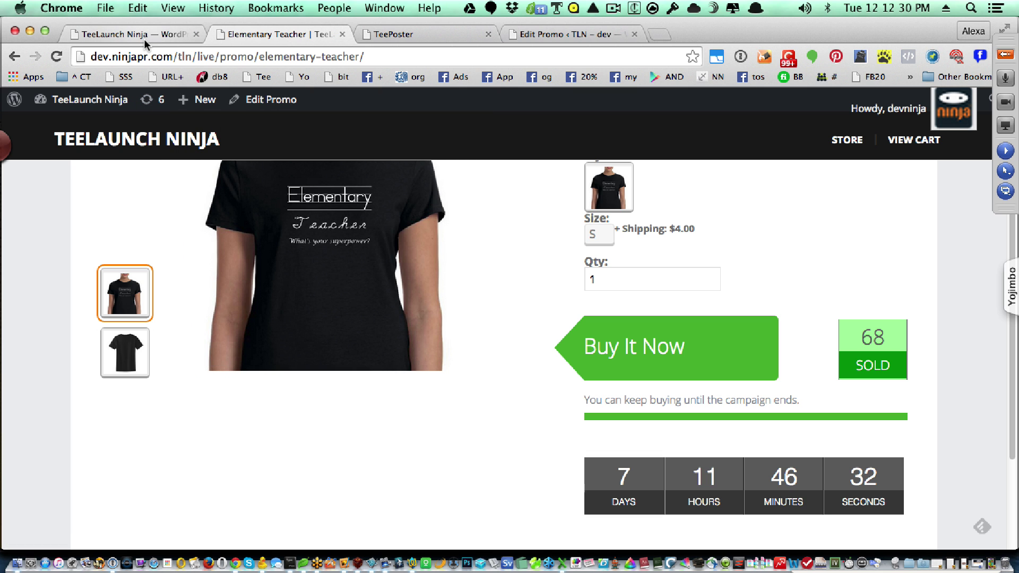
- Find the Chef promo in the All Promos list and open its Edit Promo page
scroll(334, 381, down, 1)
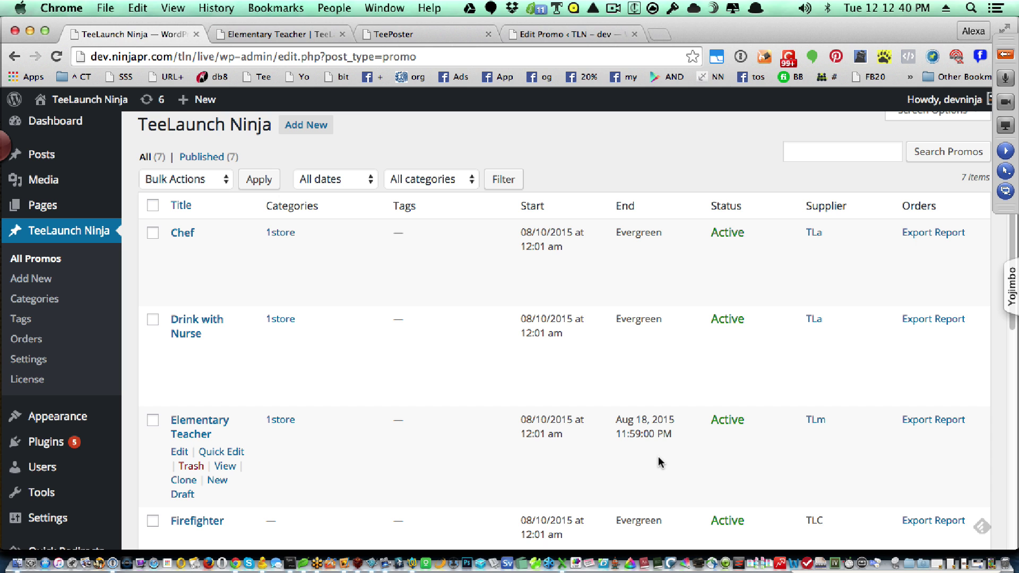
scroll(659, 463, down, 3)
scroll(660, 463, down, 1)
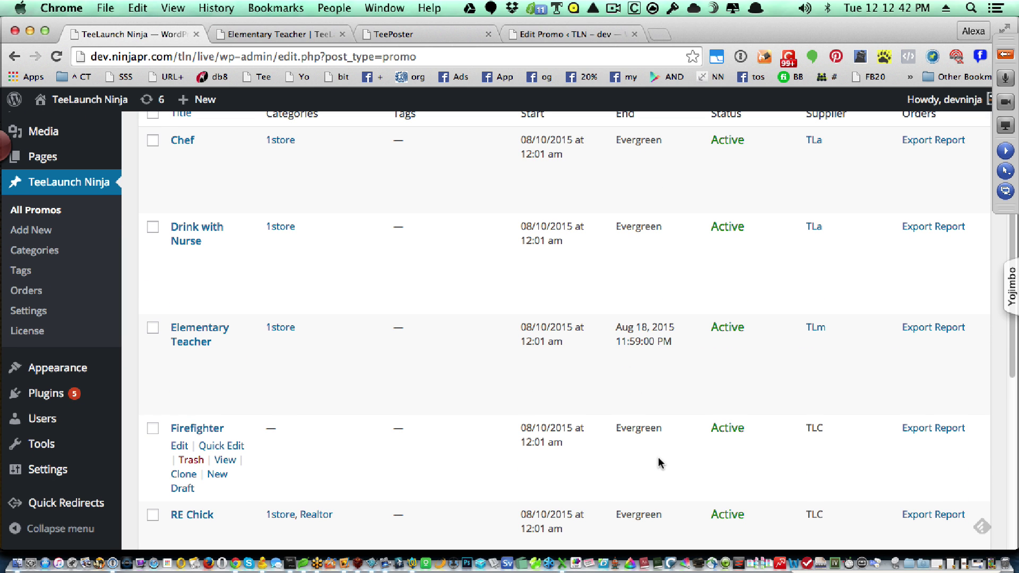
scroll(660, 463, up, 1)
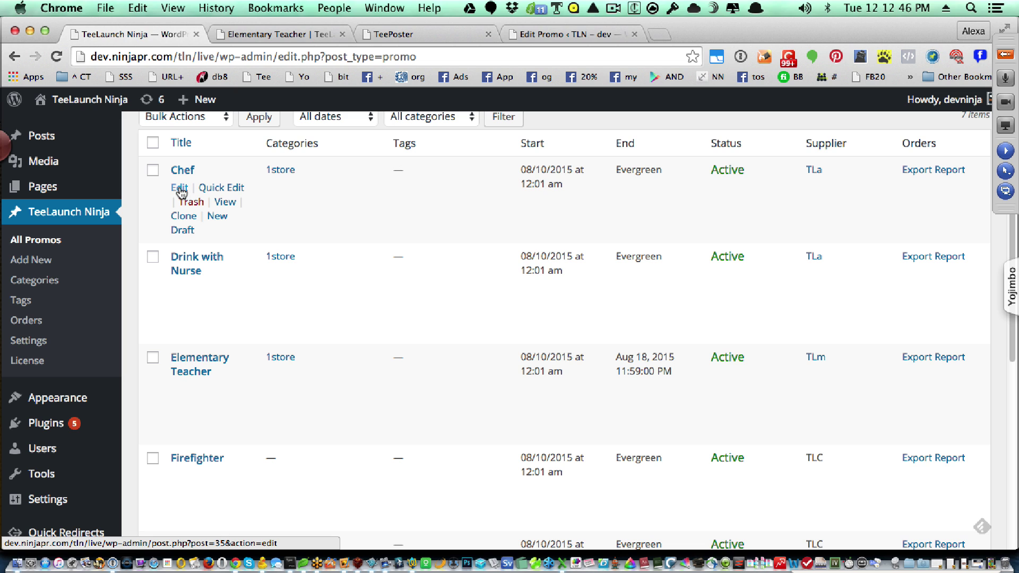
click(180, 190)
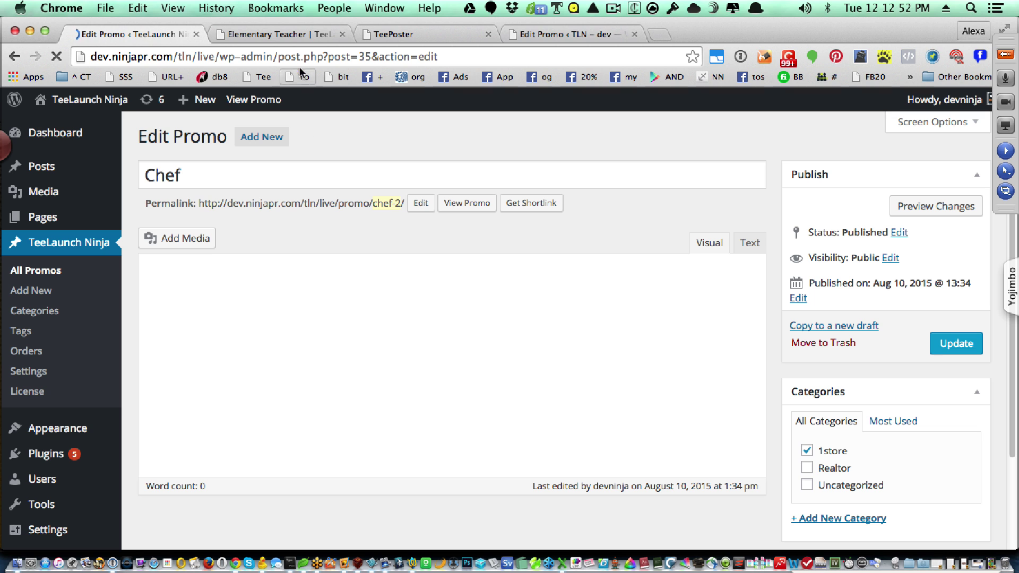
- Return to the store grid and open the CHEF shirt page, a $19.95 black T-shirt
click(287, 37)
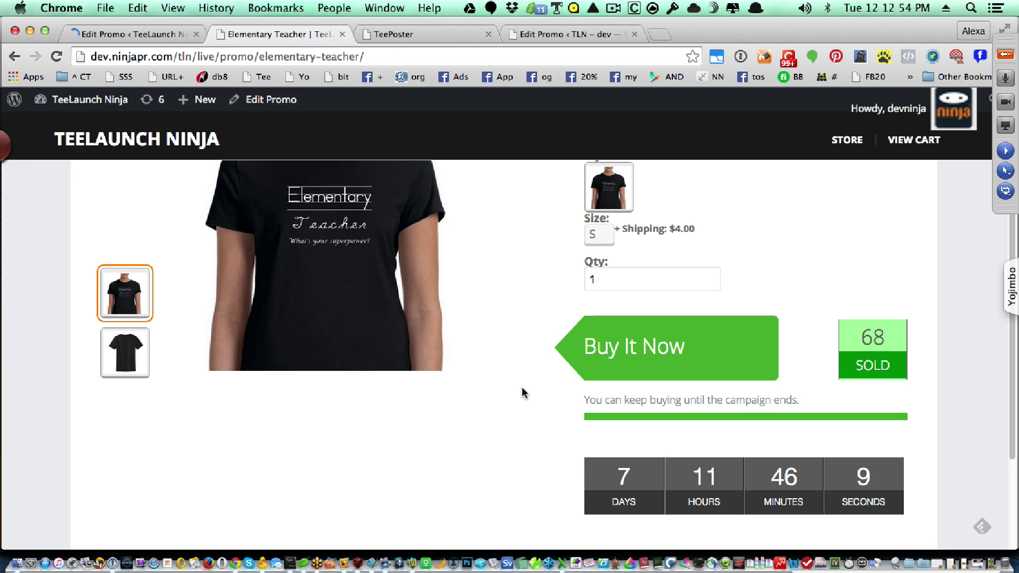
scroll(525, 390, up, 4)
click(851, 178)
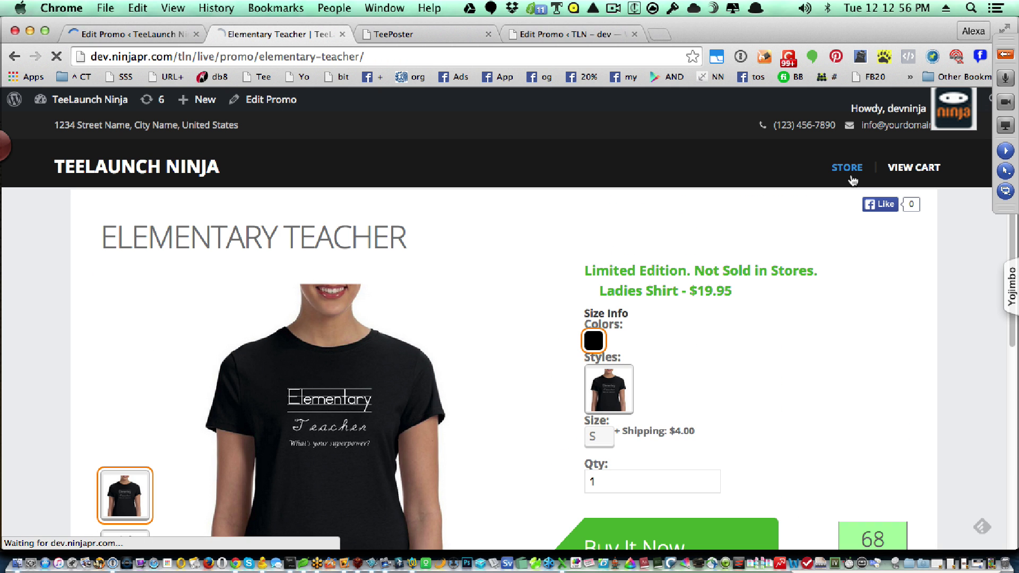
scroll(723, 382, down, 5)
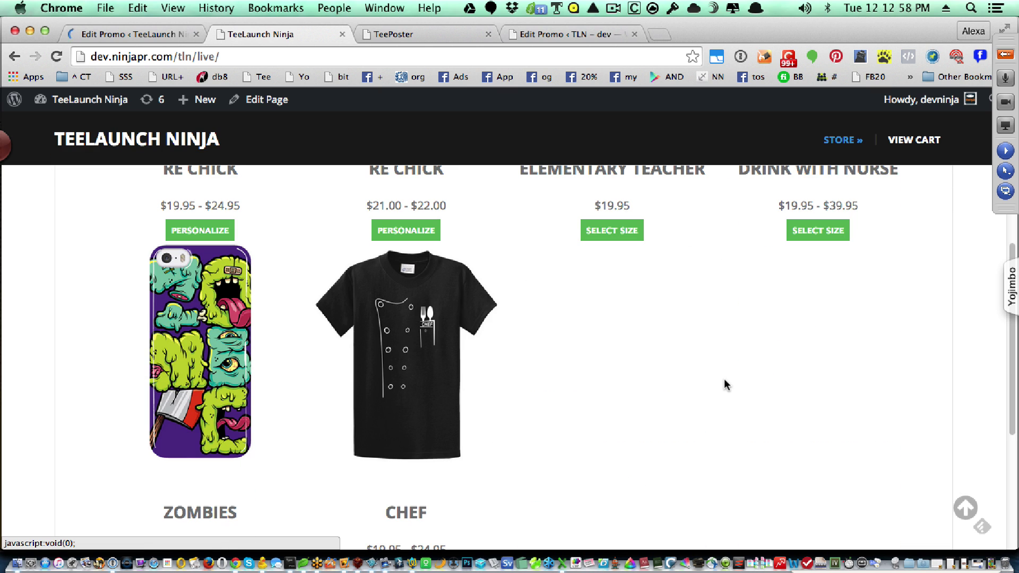
click(407, 384)
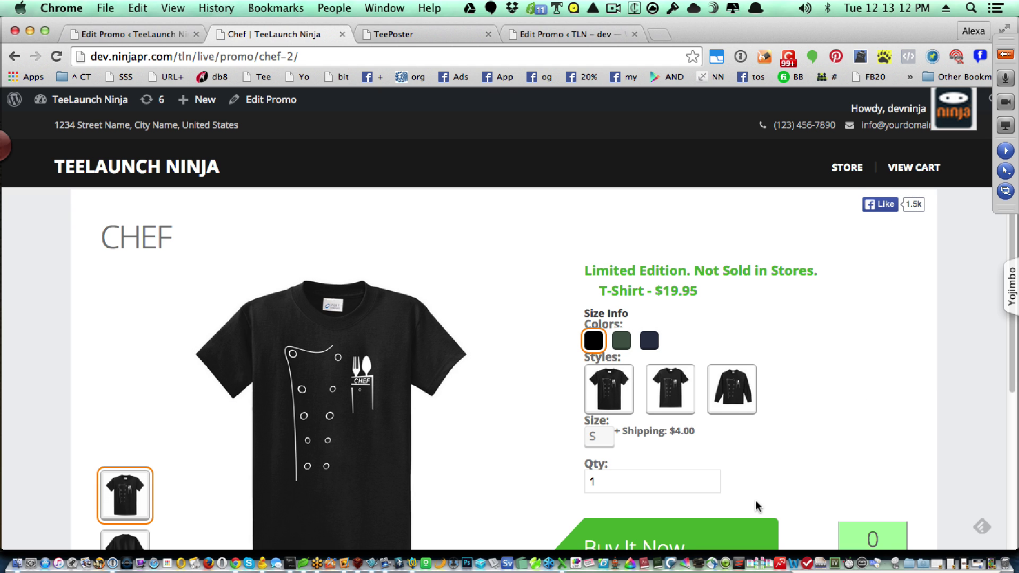
scroll(756, 506, down, 1)
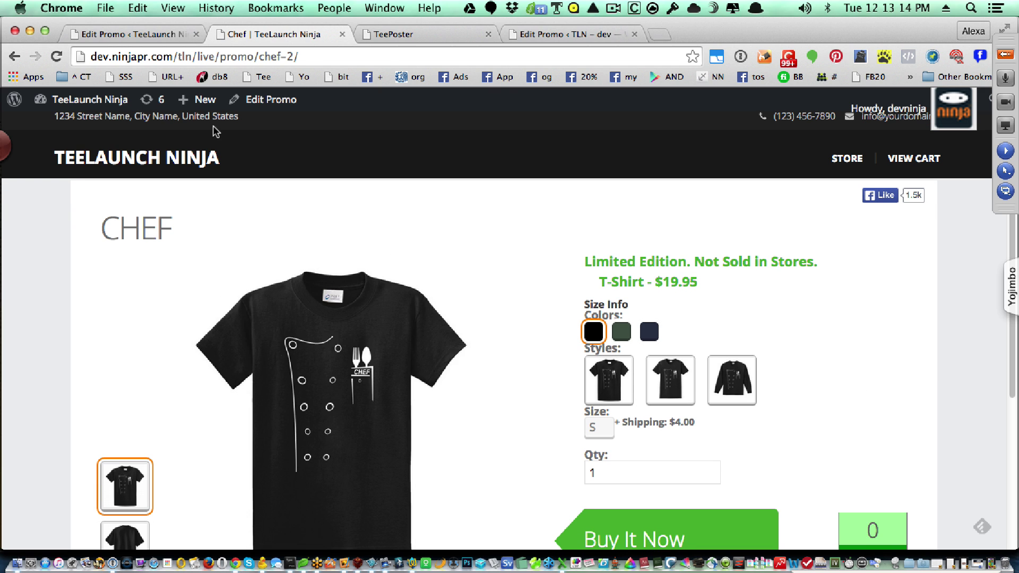
- Change the Chef promo's Manual+ sold starting number from 0 to 44 and update the promo
click(141, 37)
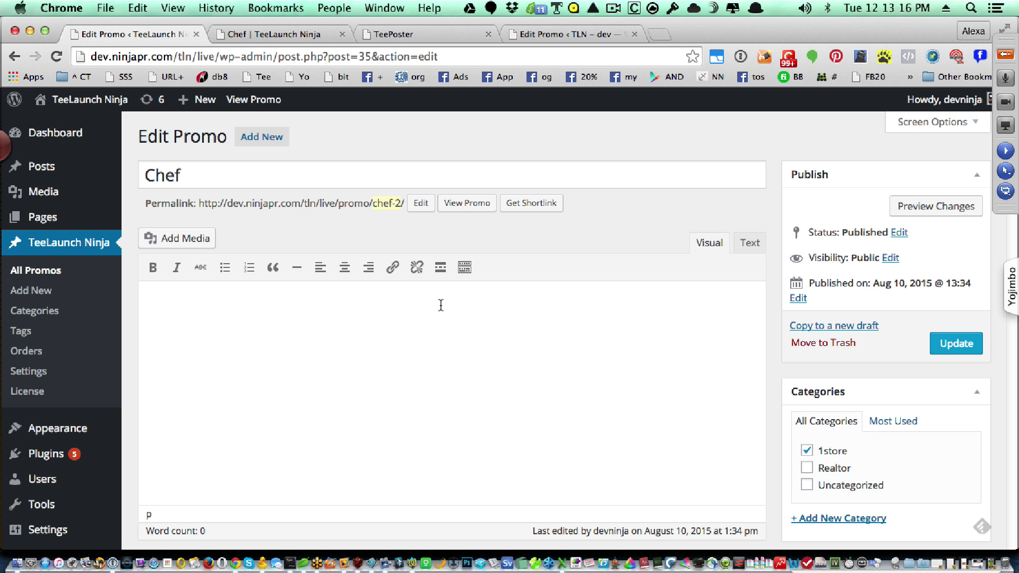
scroll(440, 305, down, 10)
scroll(442, 313, down, 15)
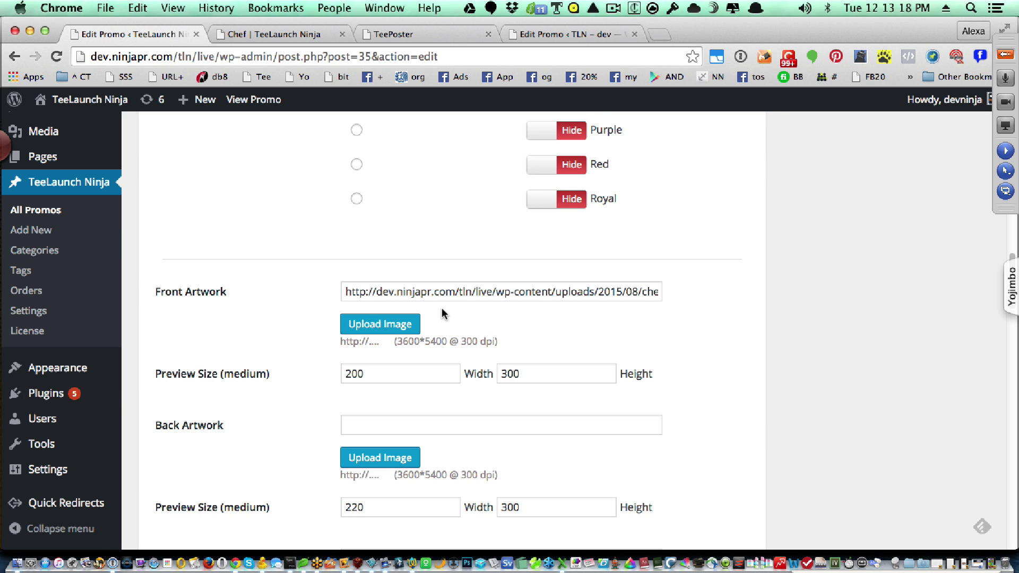
scroll(658, 366, down, 15)
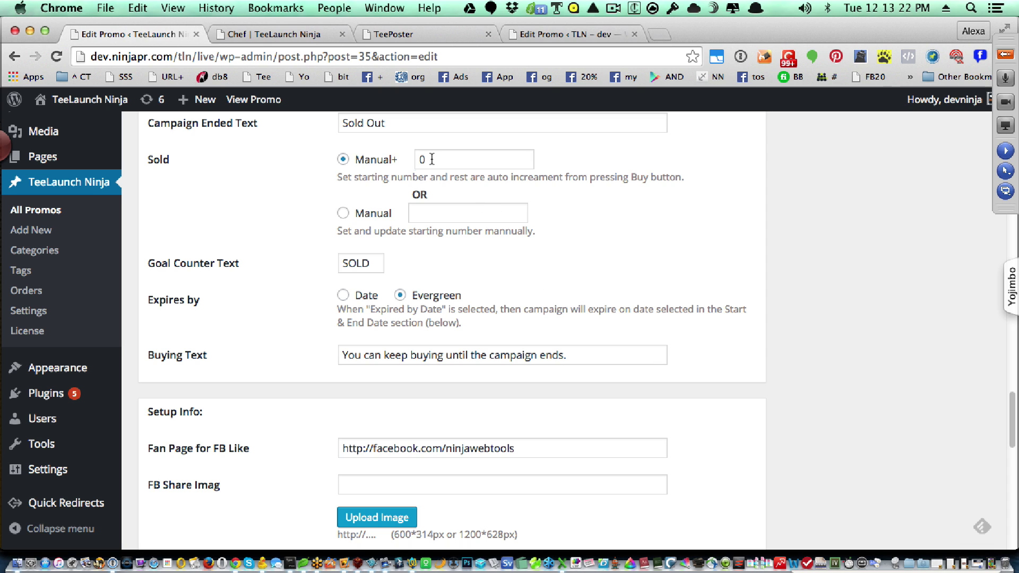
double_click(422, 158)
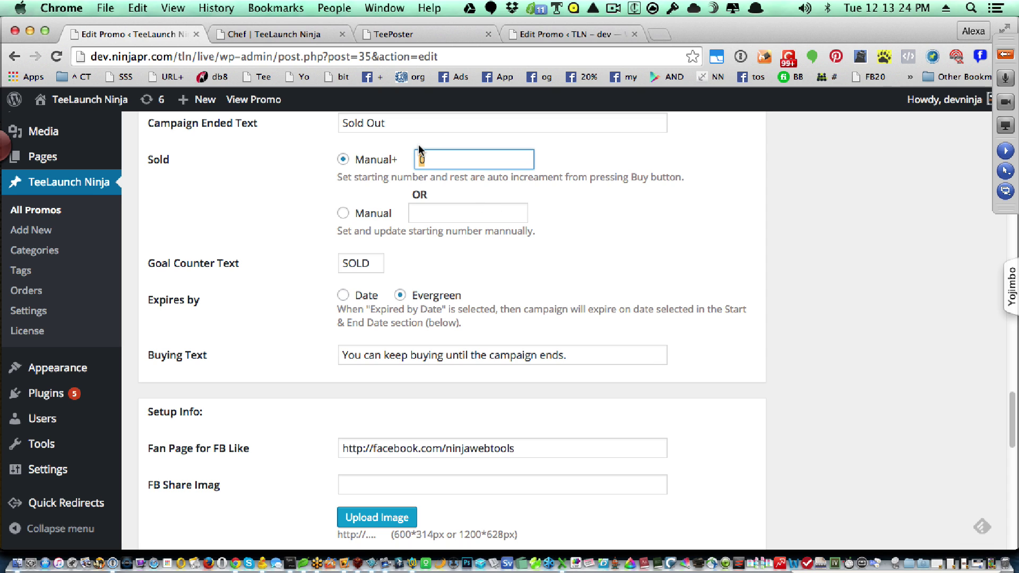
text(44)
scroll(802, 236, up, 20)
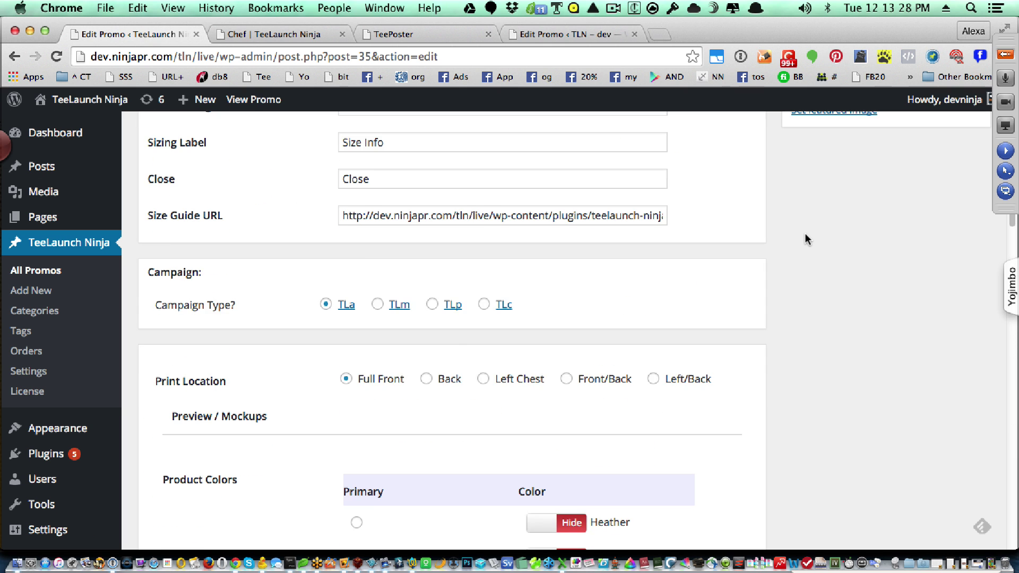
scroll(805, 240, up, 10)
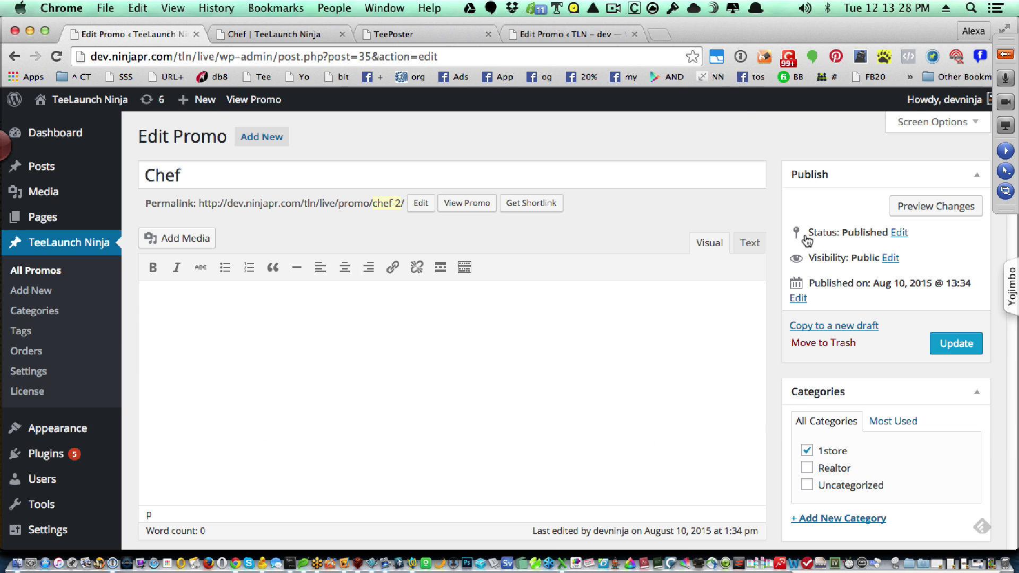
click(953, 344)
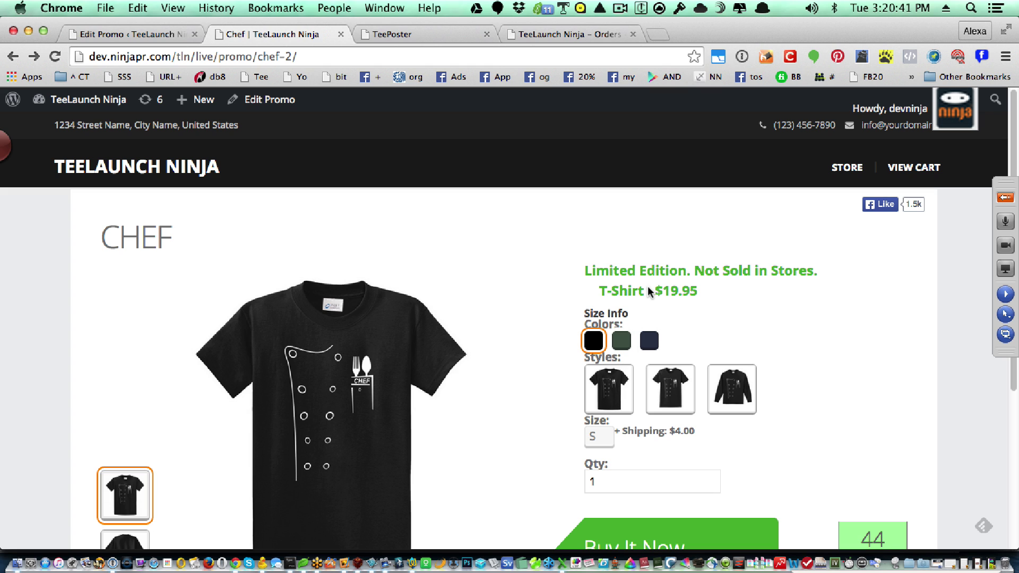
- Start Stopwatch Pro in the lower right, then hide it to reveal the Chef page's 44 sold
click(848, 567)
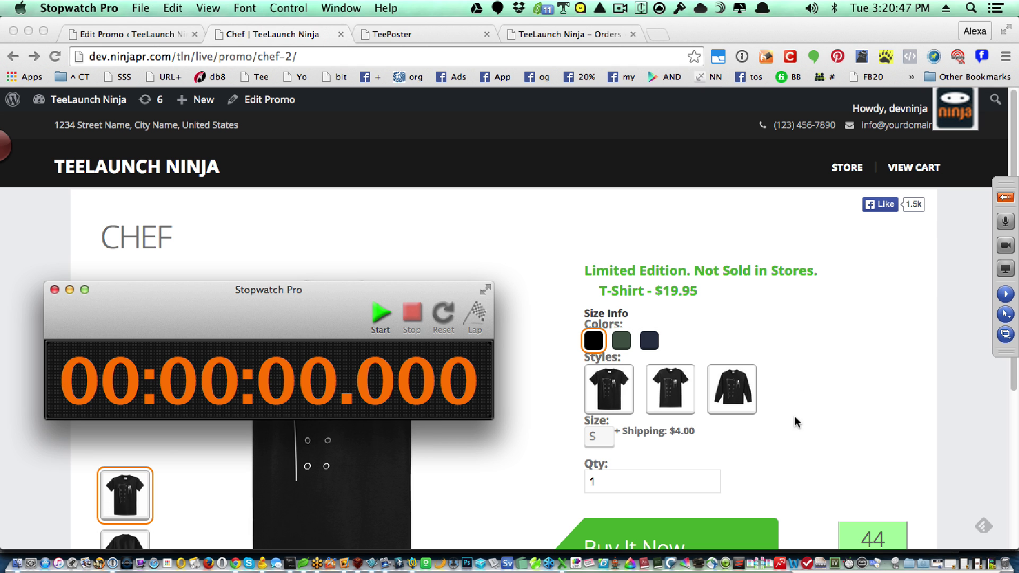
drag(274, 297, 797, 428)
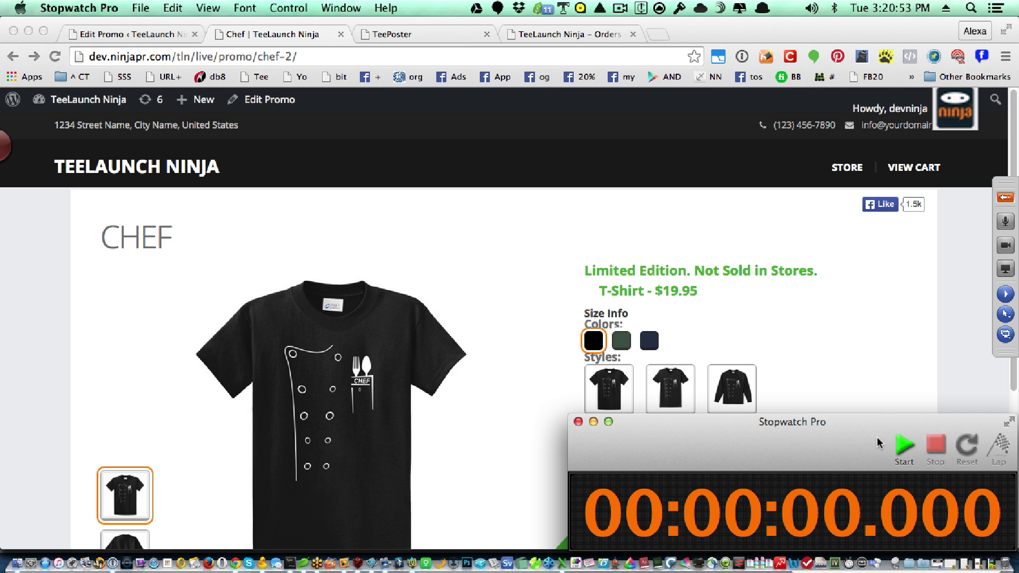
click(903, 445)
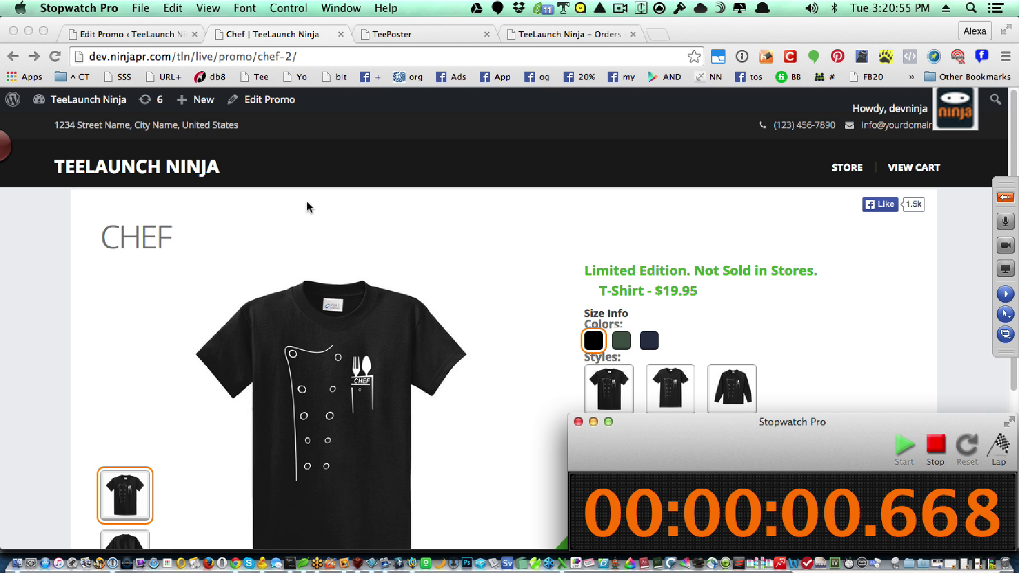
key(super+h)
mouse_move(206, 105)
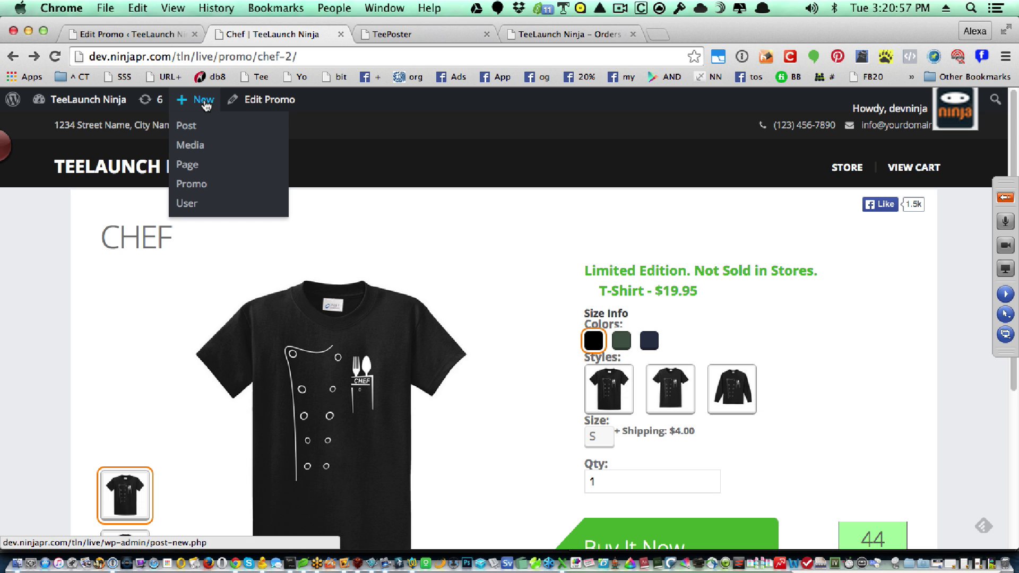
- Start a new promo titled 'Stick Me'
click(195, 185)
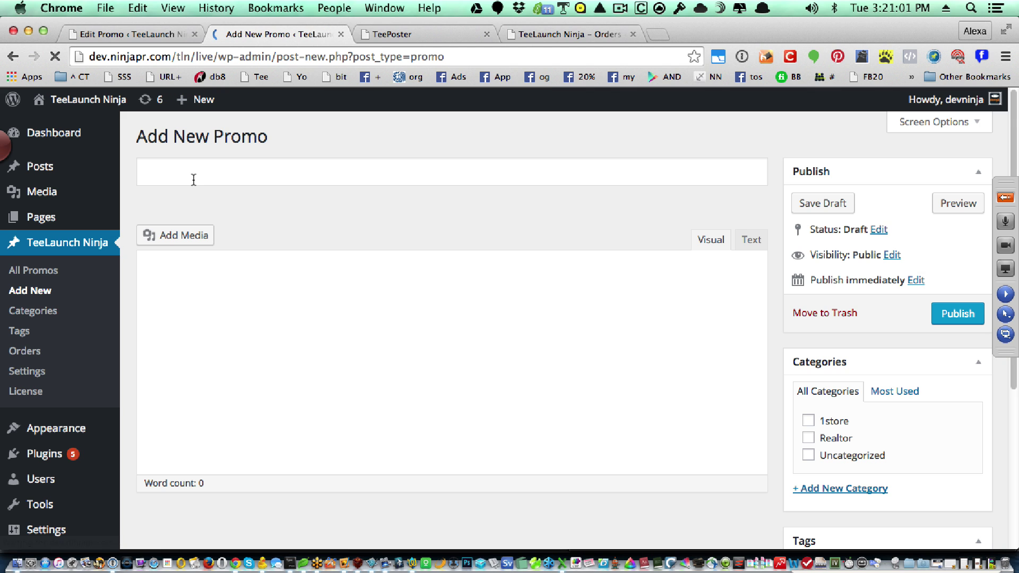
click(193, 175)
text(S)
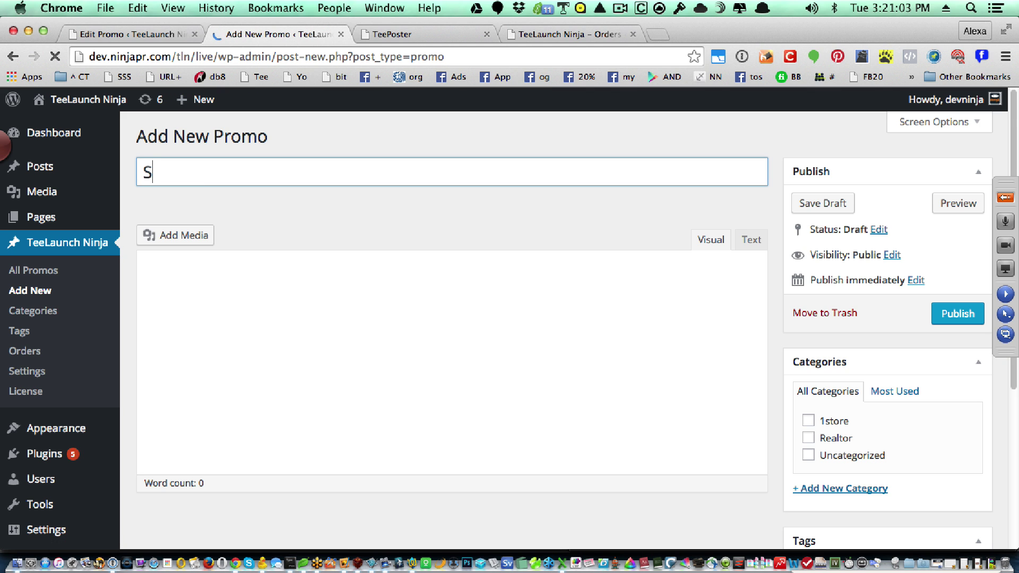
text(tick m)
key(BackSpace)
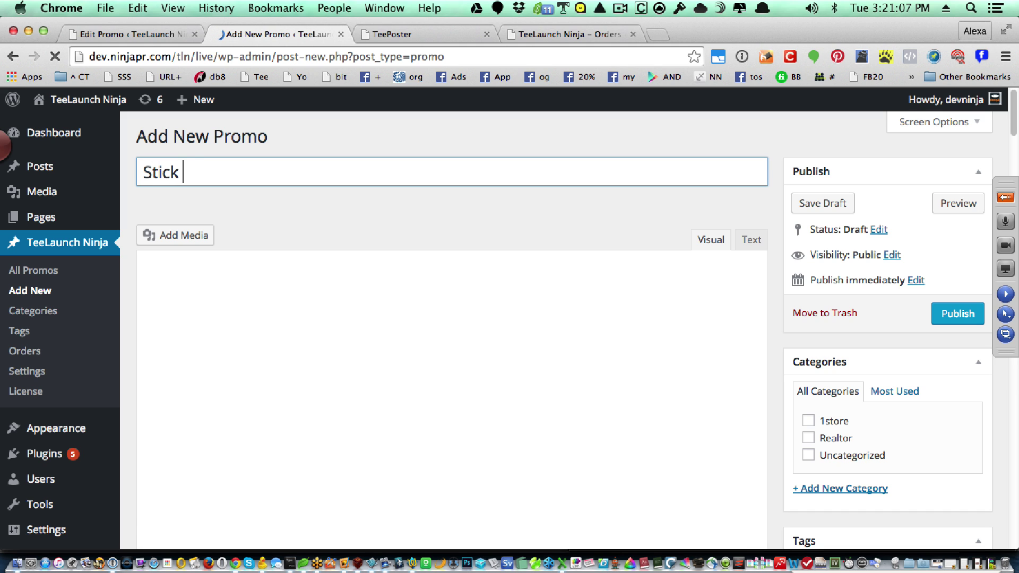
text(Me)
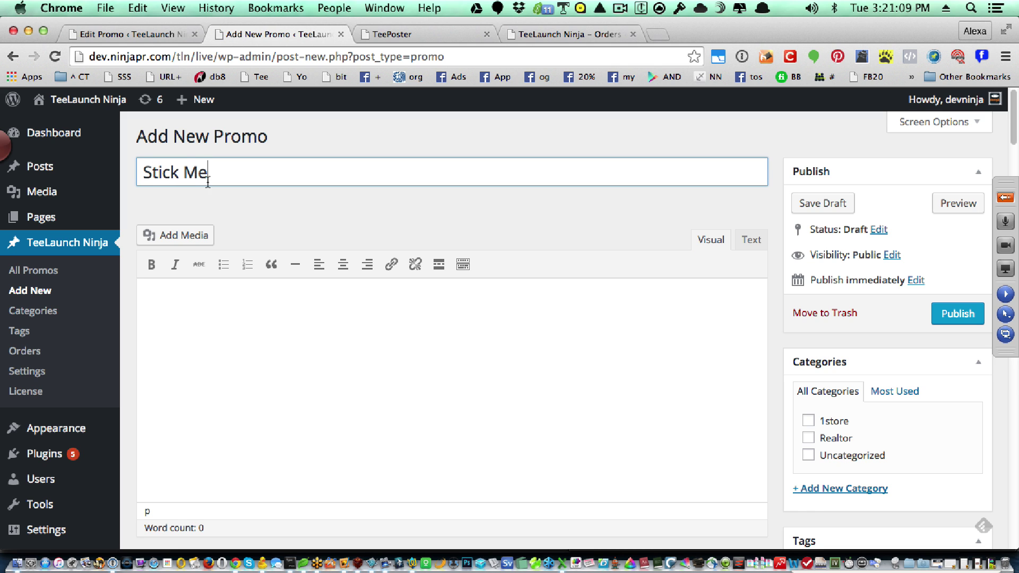
click(499, 368)
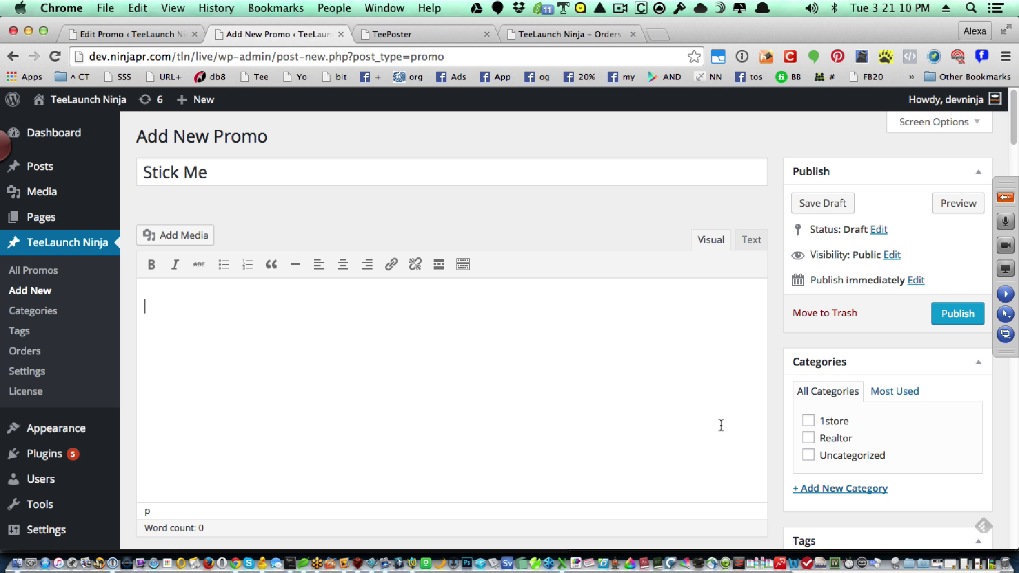
- Assign the 1store category and Left/Back print location, and open the front artwork uploader
click(808, 421)
scroll(688, 425, down, 10)
scroll(687, 425, down, 4)
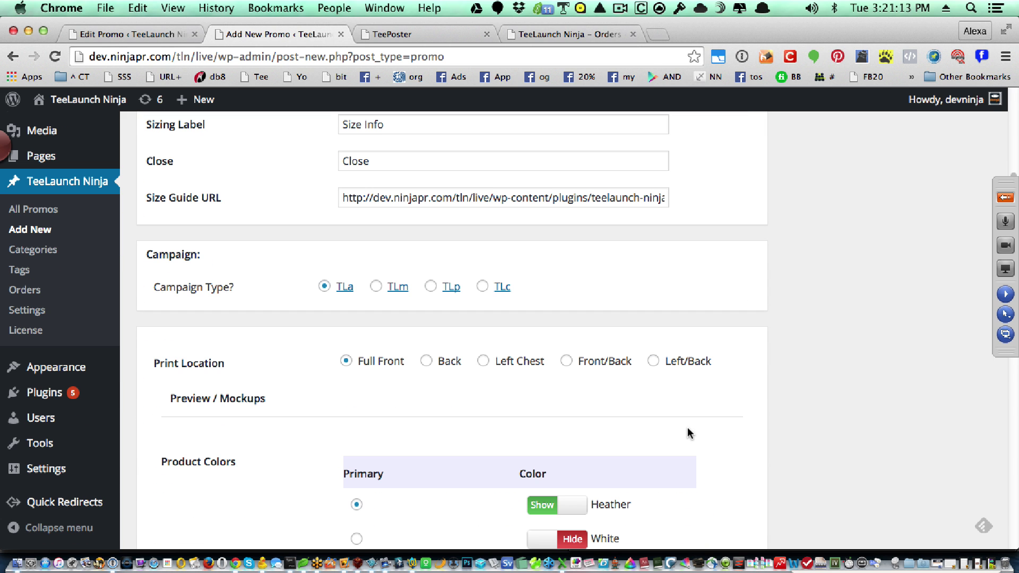
click(654, 362)
scroll(656, 365, down, 10)
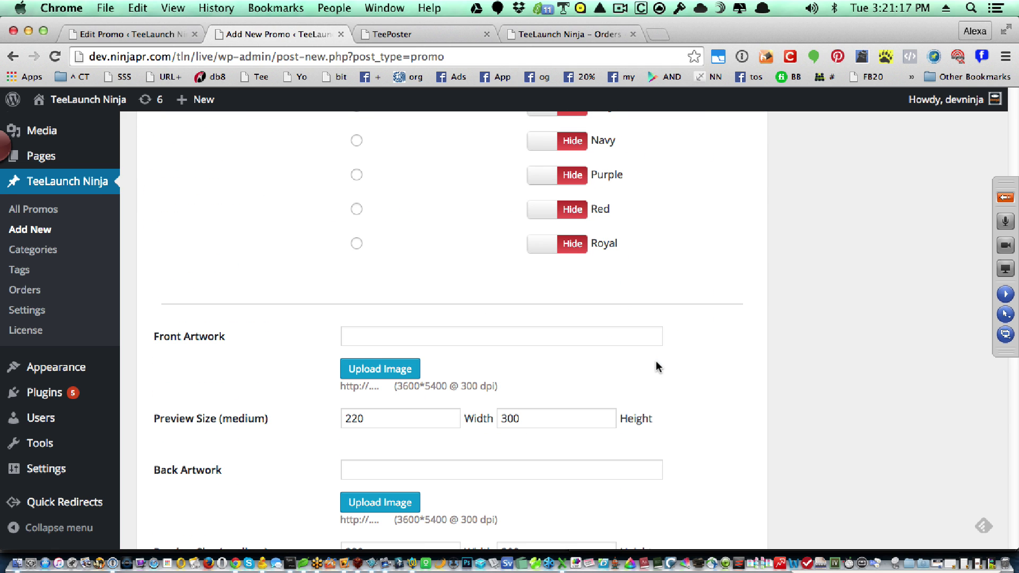
click(381, 367)
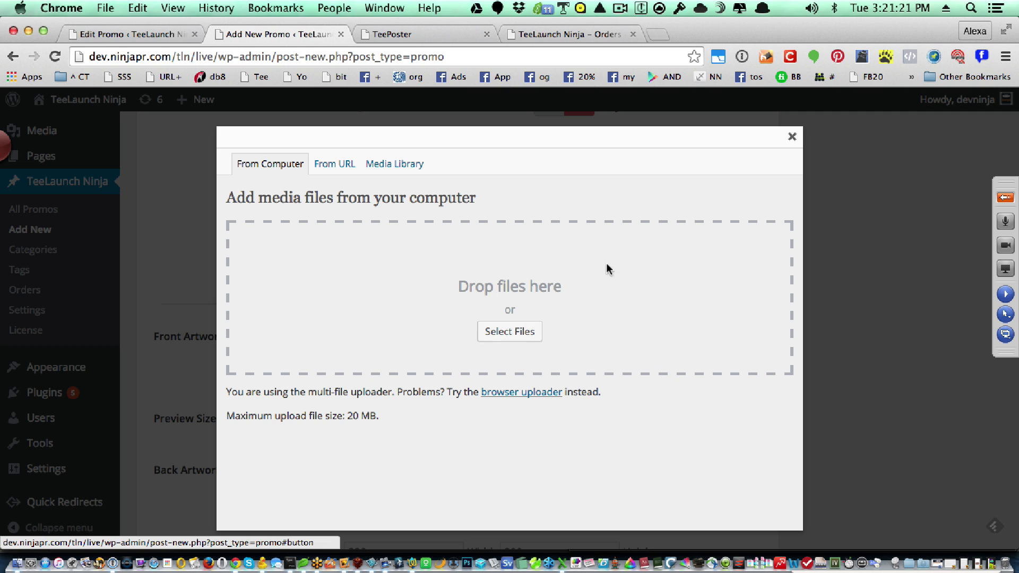
- Upload Stick_You.png and insert it as the promo's Back Artwork
click(792, 136)
scroll(598, 341, down, 2)
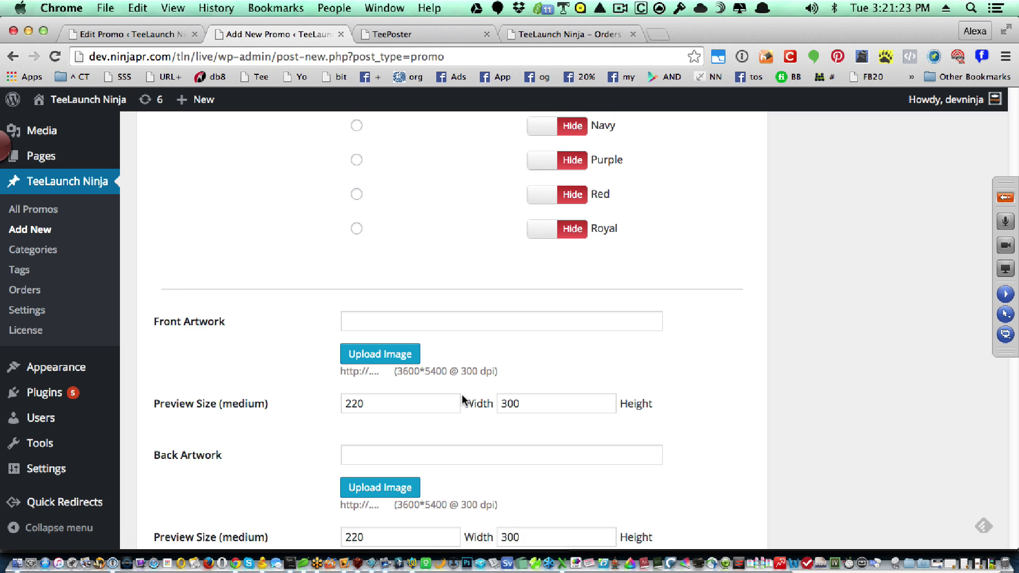
click(371, 457)
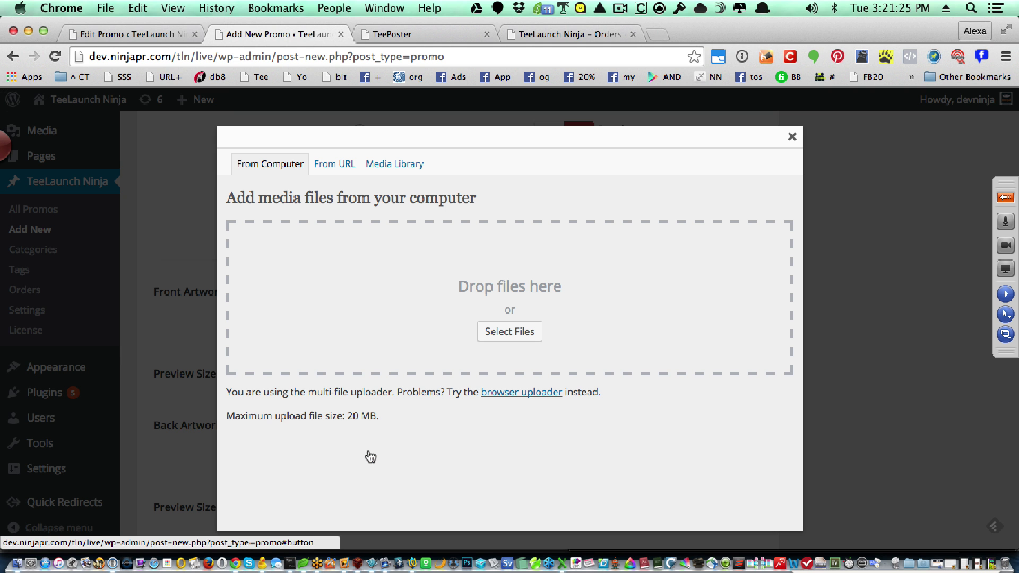
click(404, 165)
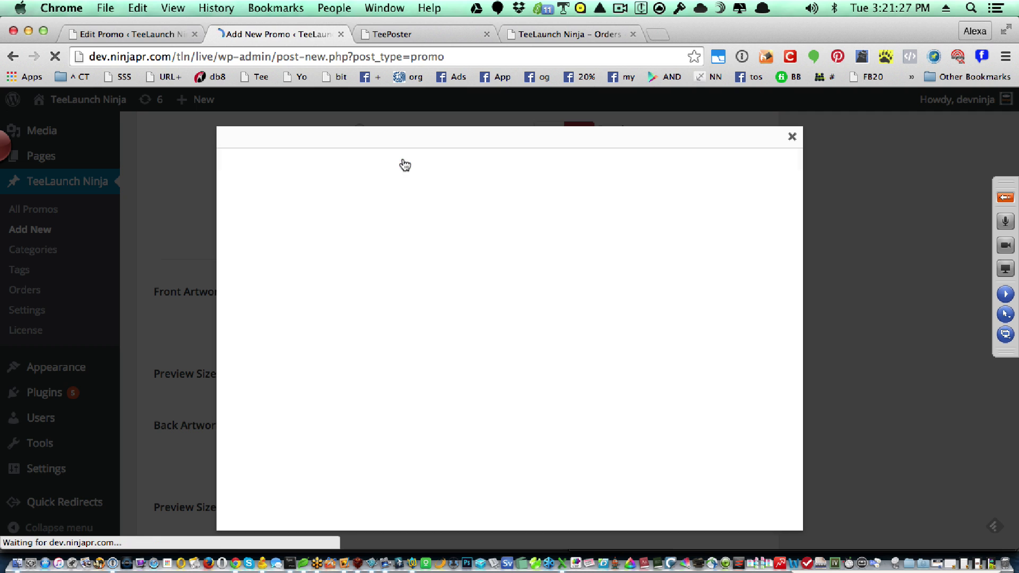
click(271, 165)
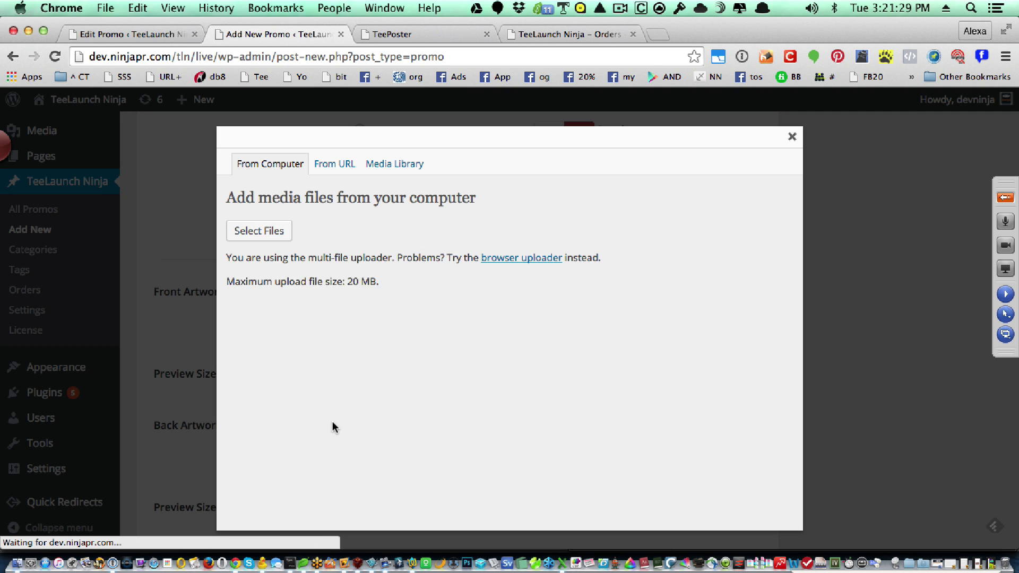
click(511, 333)
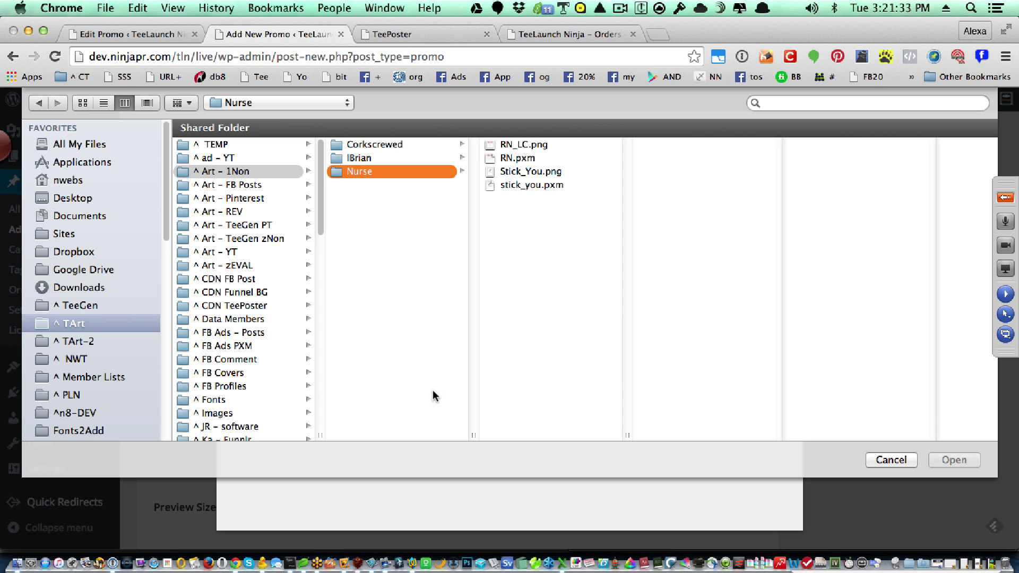
click(515, 170)
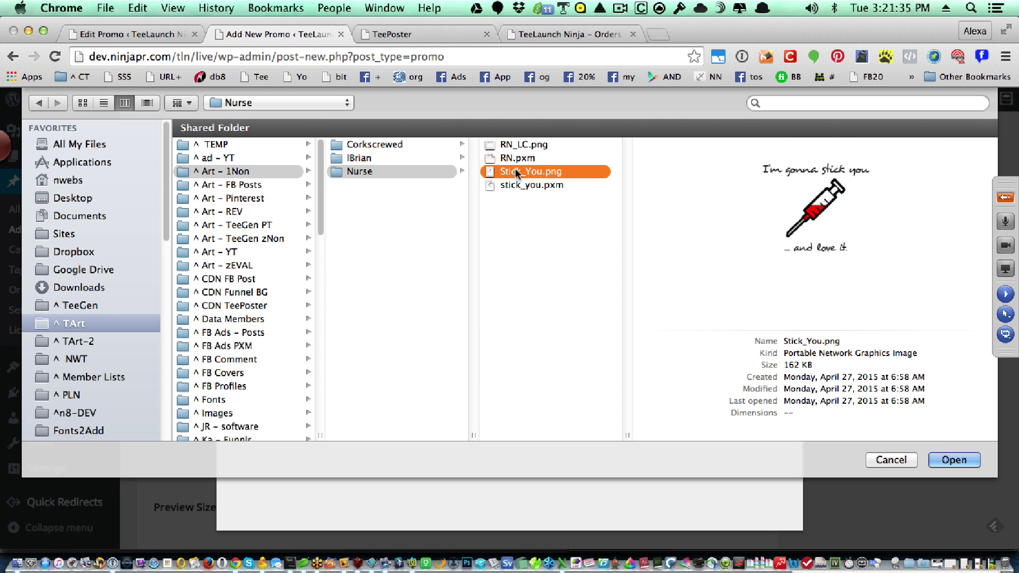
double_click(515, 170)
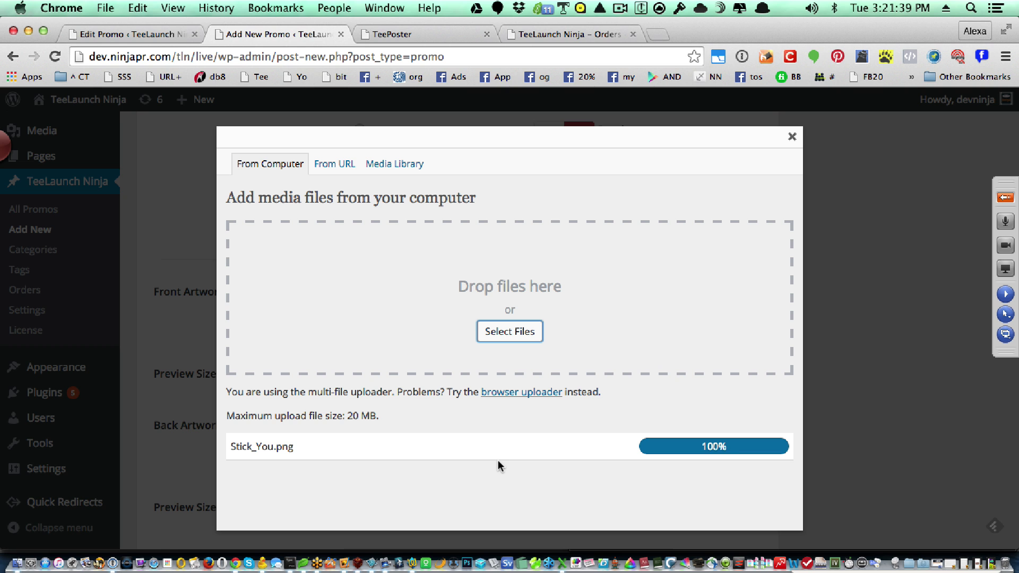
scroll(498, 459, down, 5)
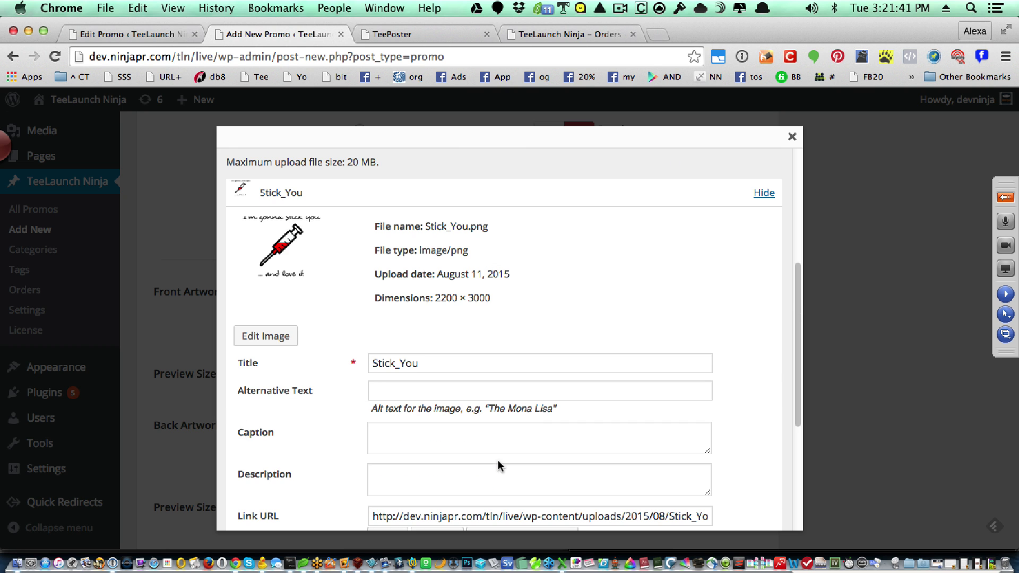
scroll(499, 465, down, 4)
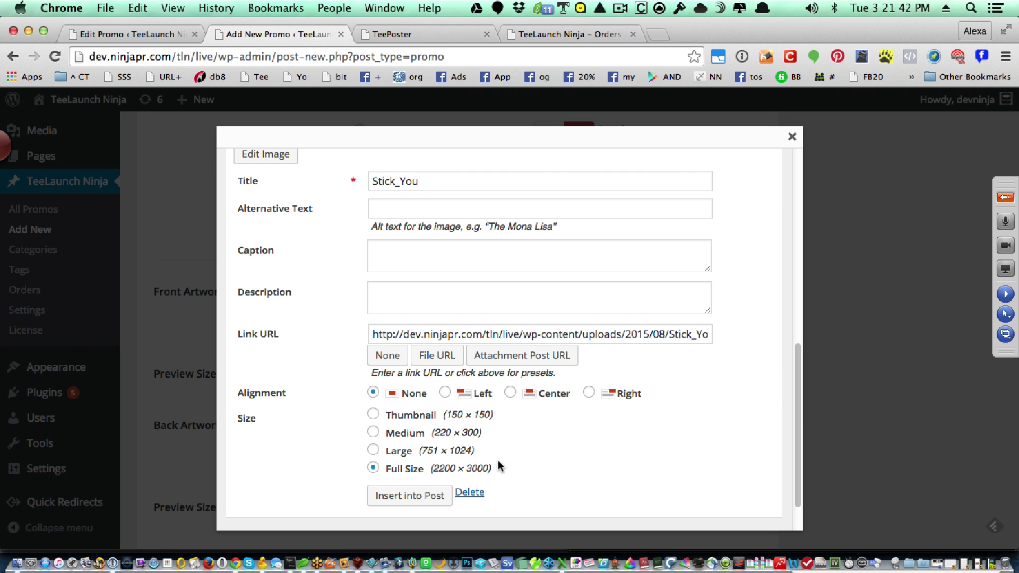
click(399, 496)
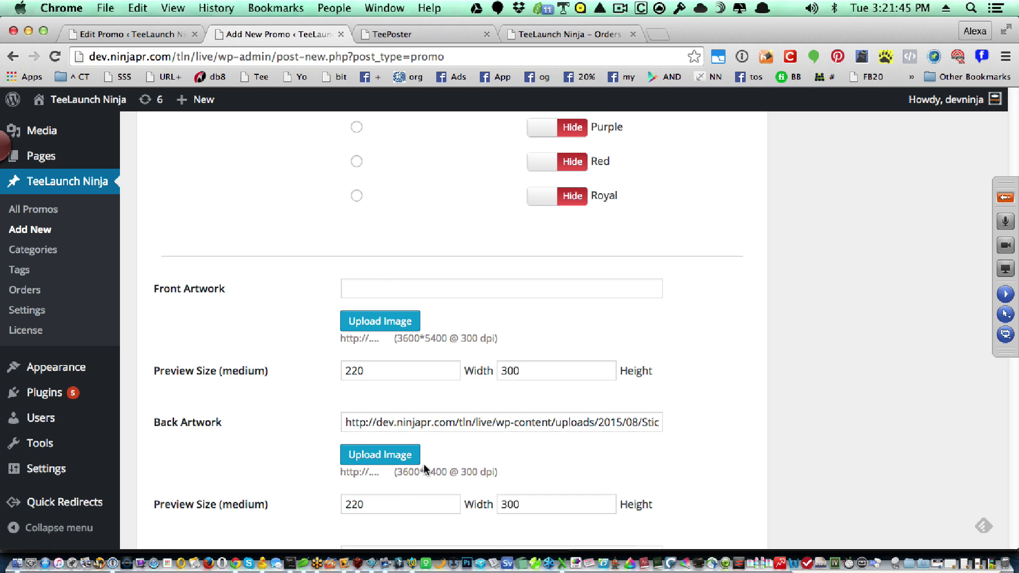
- Upload RN_LC.png from the Nurse folder and insert it as the Left Artwork
scroll(424, 463, down, 3)
click(397, 467)
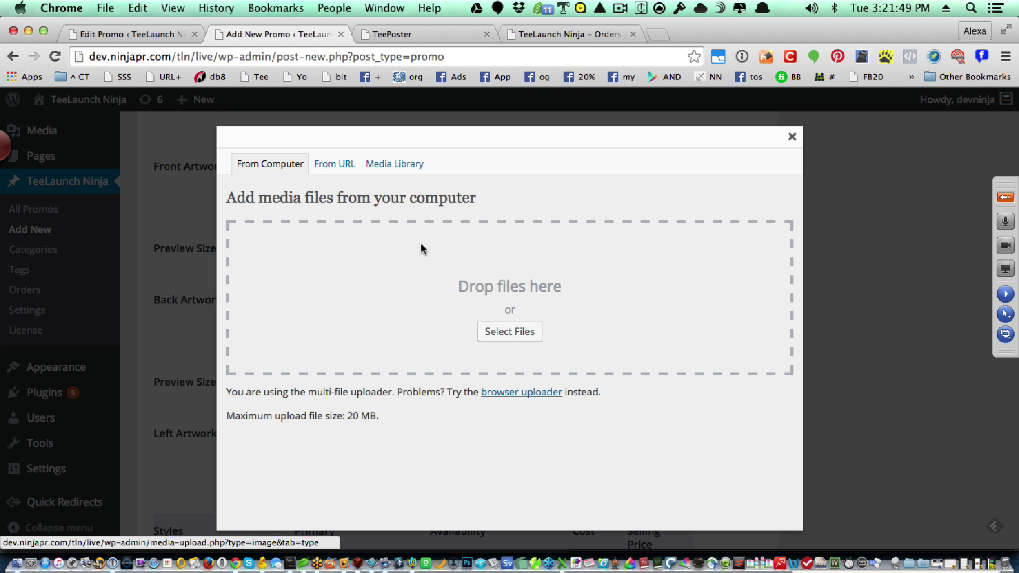
click(501, 332)
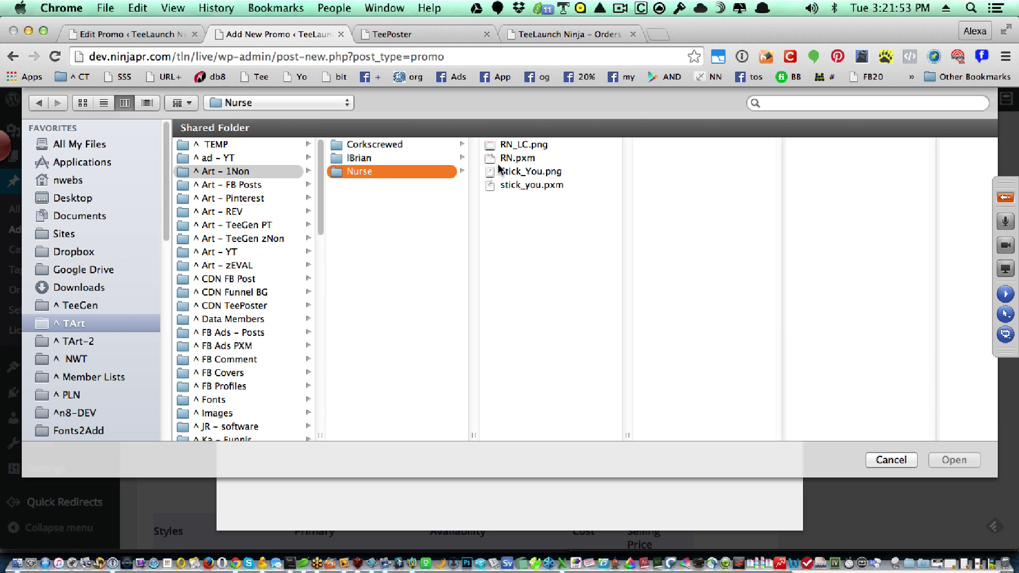
click(504, 145)
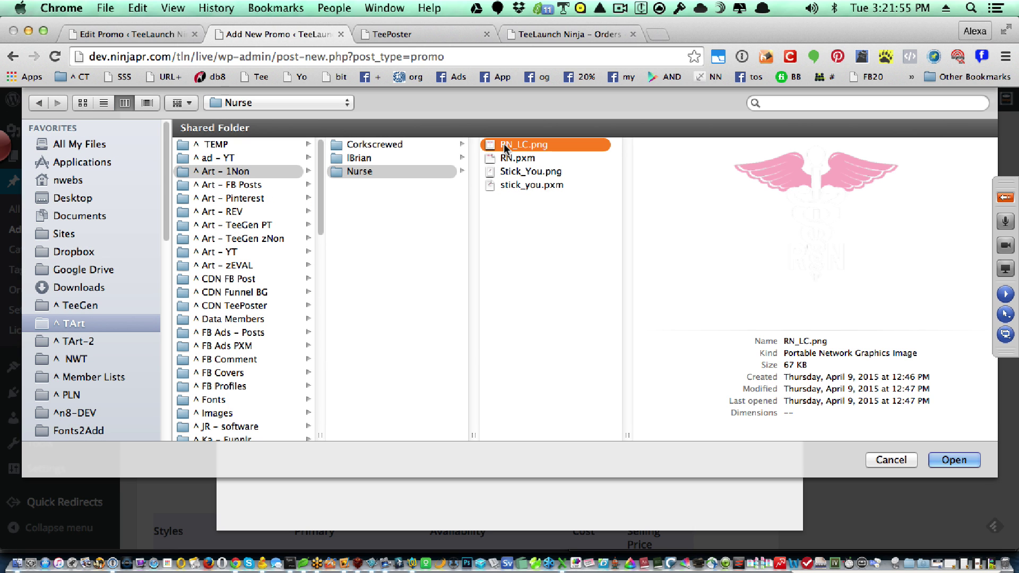
double_click(504, 145)
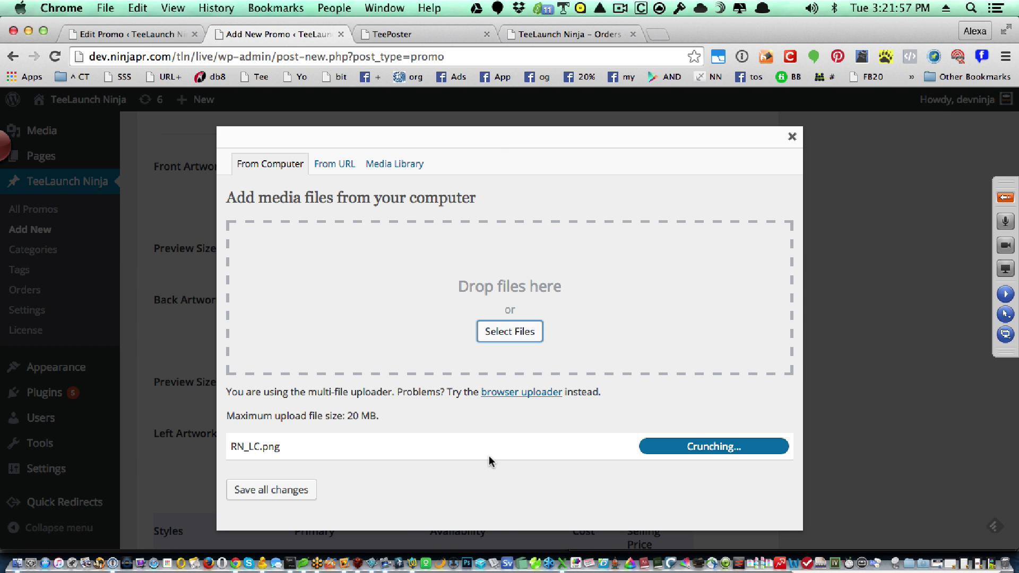
scroll(489, 455, down, 8)
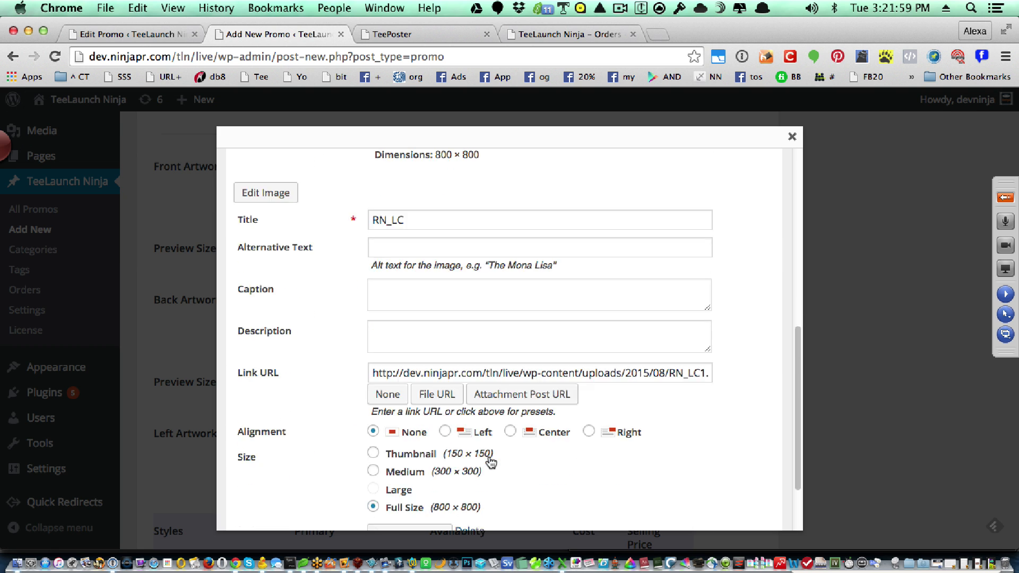
scroll(489, 461, down, 2)
click(413, 450)
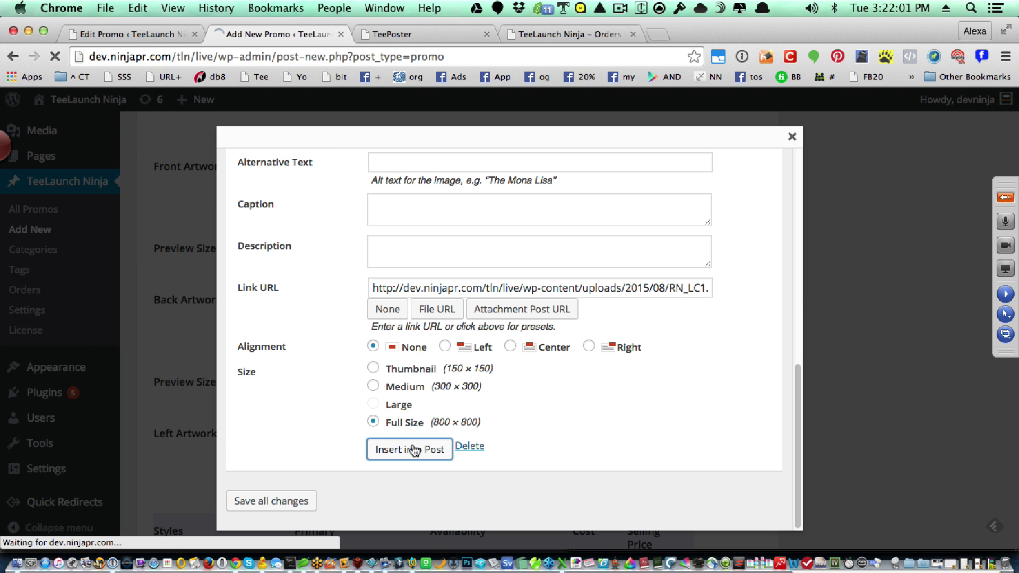
scroll(628, 382, up, 10)
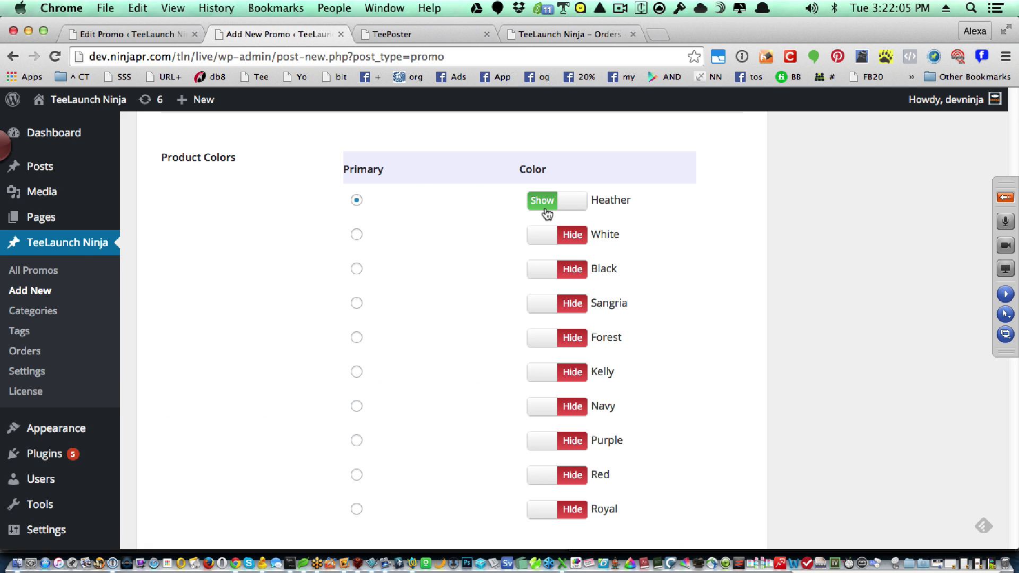
- Show Ladies Shirt and Ladies V Neck, hide T-Shirt, and make Ladies V Neck primary
scroll(668, 494, down, 10)
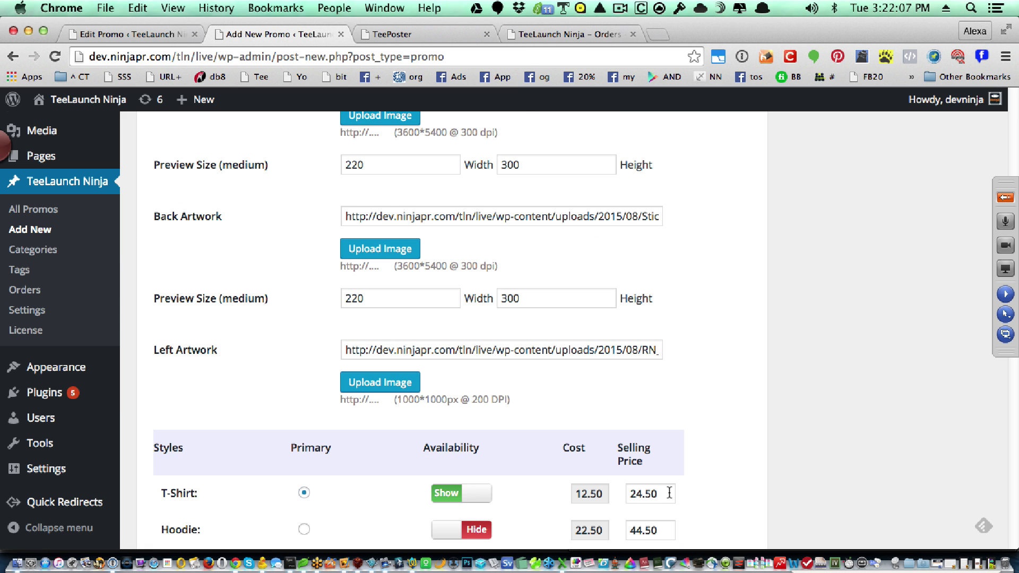
scroll(668, 492, down, 3)
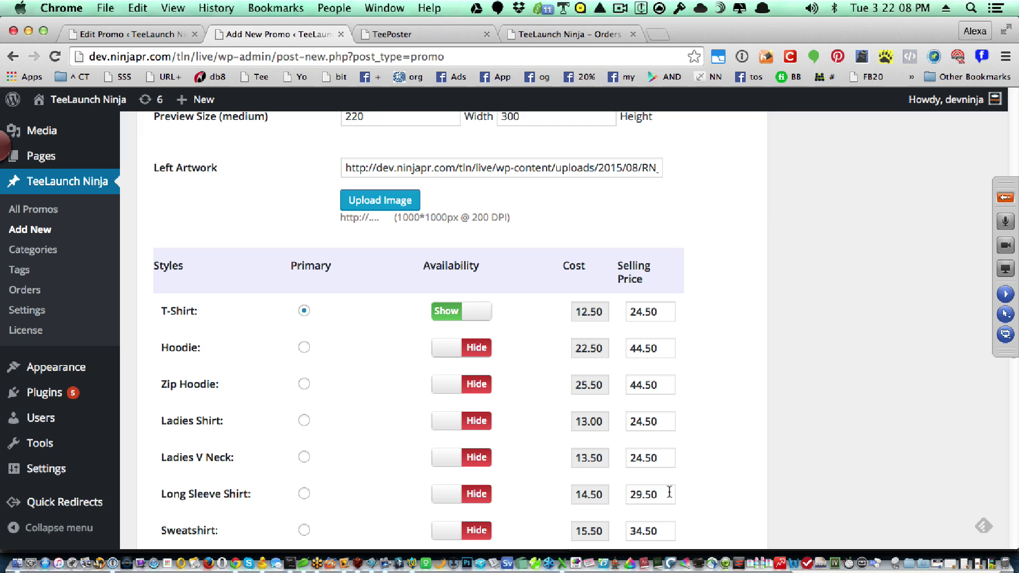
click(451, 421)
click(450, 457)
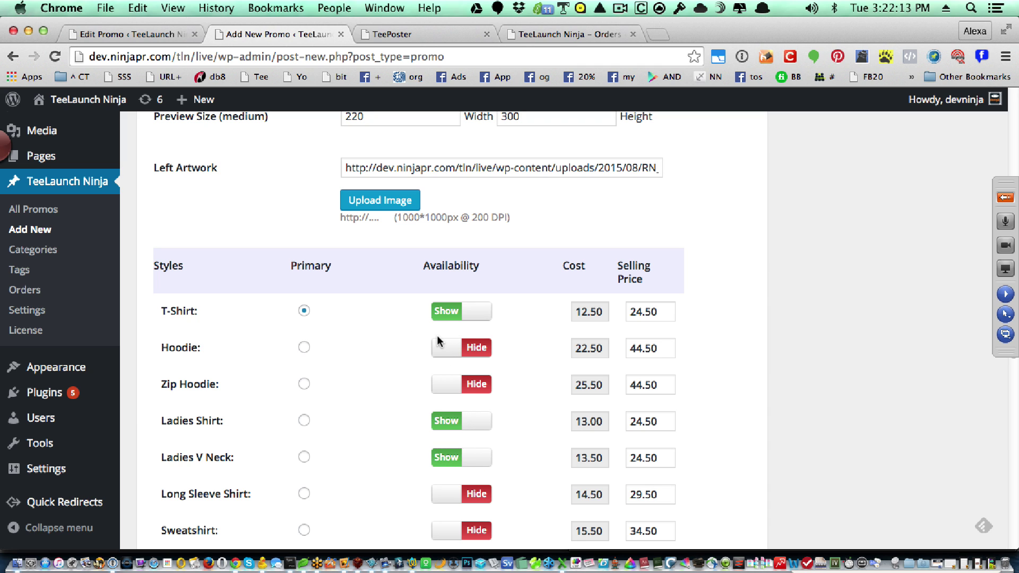
click(443, 313)
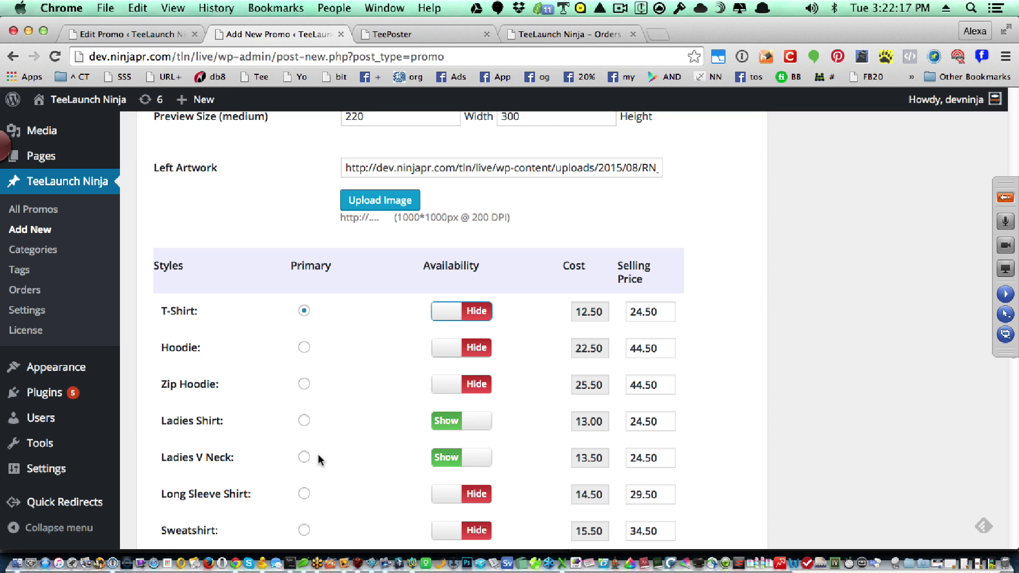
click(304, 456)
scroll(663, 312, down, 1)
scroll(662, 307, down, 5)
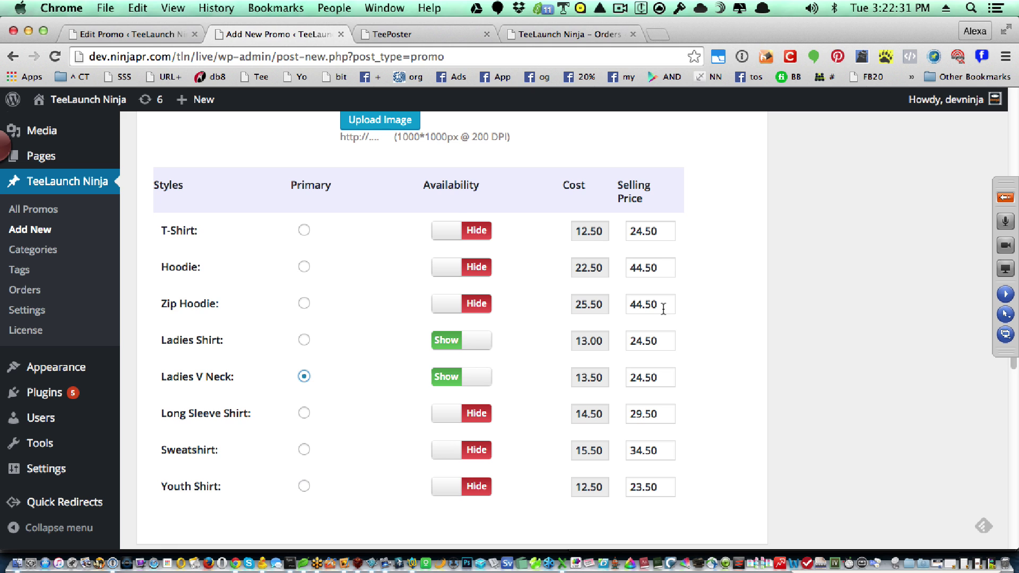
scroll(662, 308, down, 10)
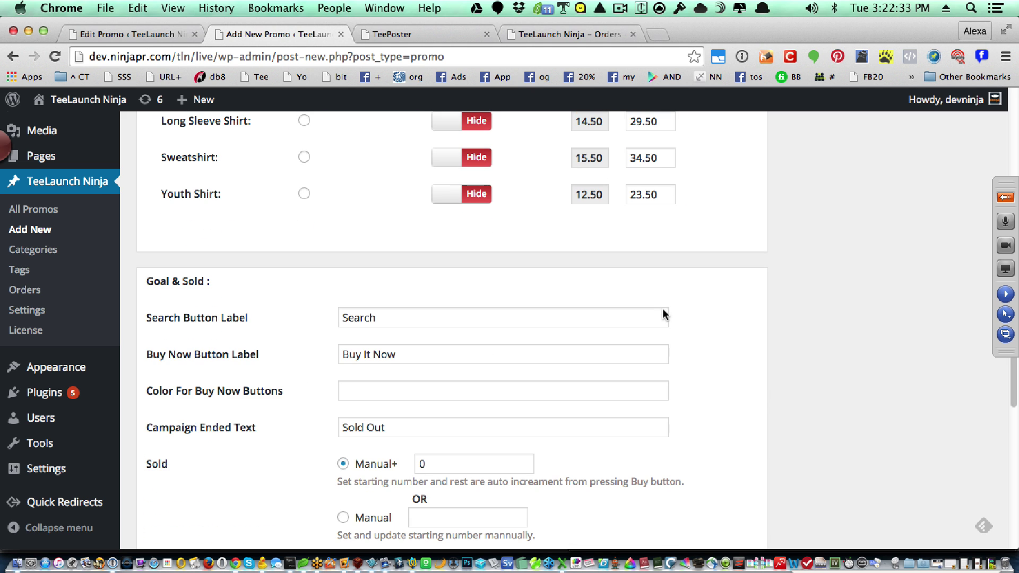
- Set the Sold Manual+ count to 23
scroll(523, 399, down, 3)
drag(444, 387, 421, 367)
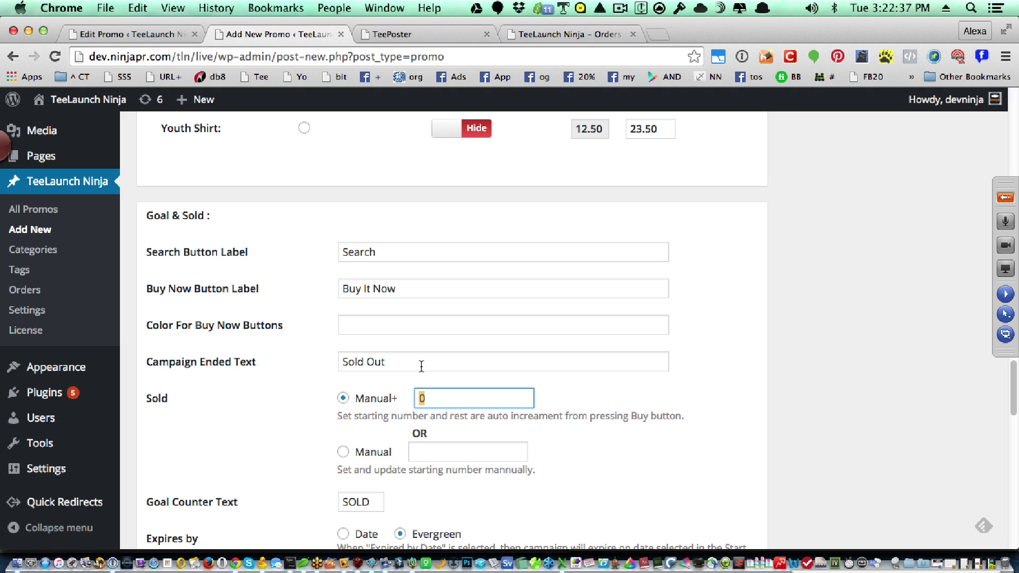
text(23)
scroll(649, 405, down, 5)
click(401, 387)
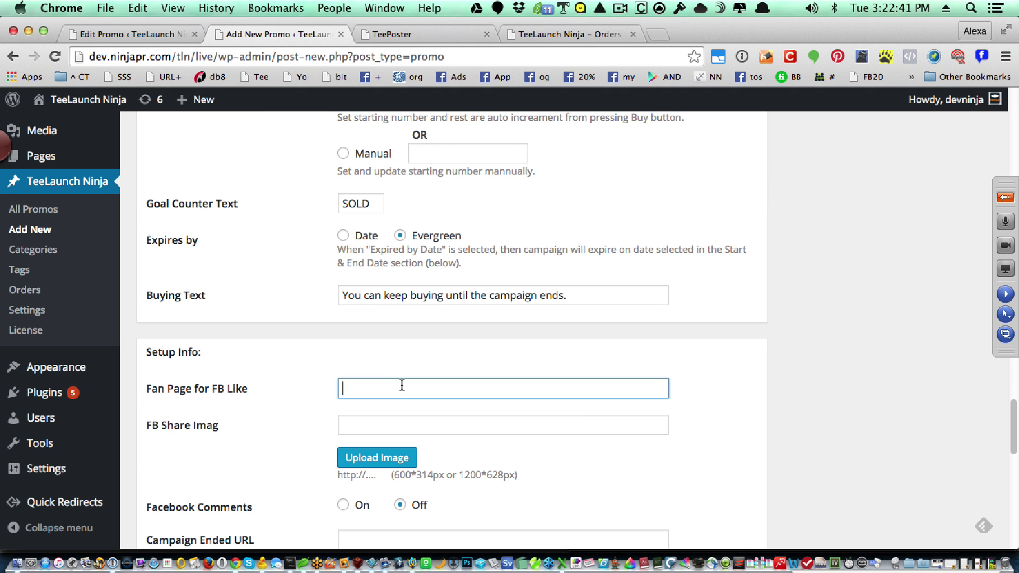
text(h)
text(tpp)
text(facebo)
text(ok.c)
text(om/ninjawe)
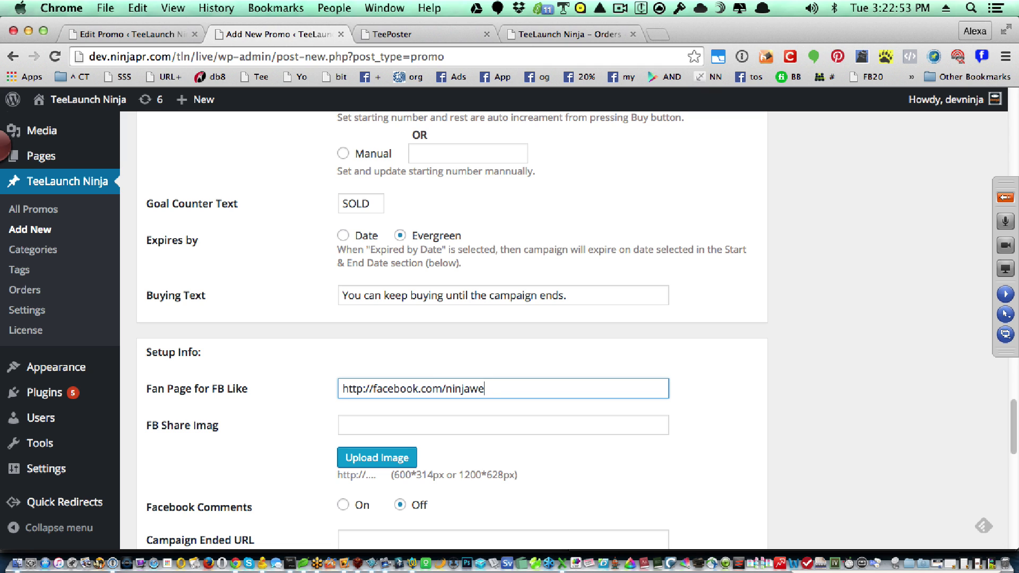
key(BackSpace)
key(BackSpace)
text(t)
key(BackSpace)
text(webtools)
click(303, 520)
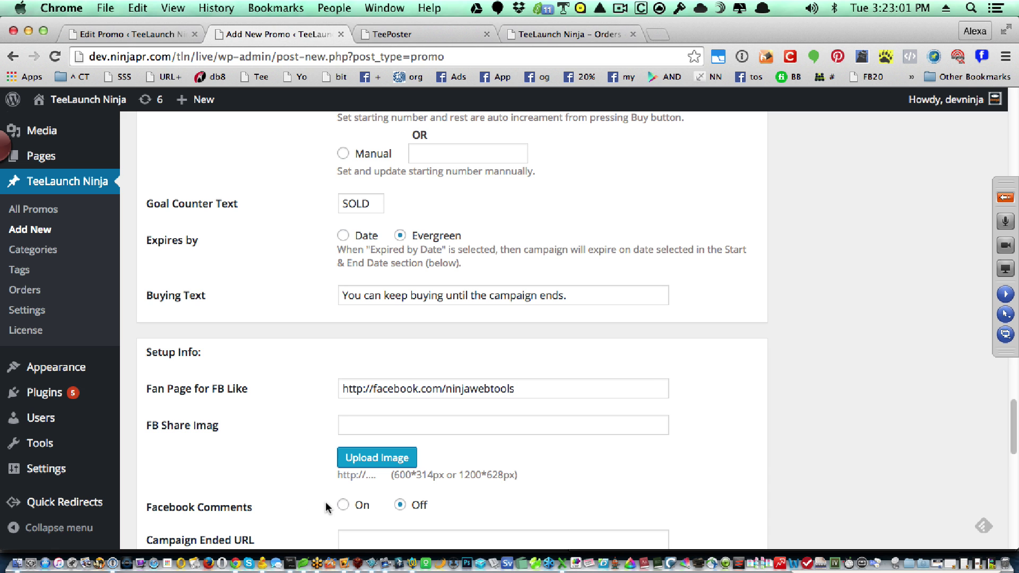
scroll(637, 435, down, 10)
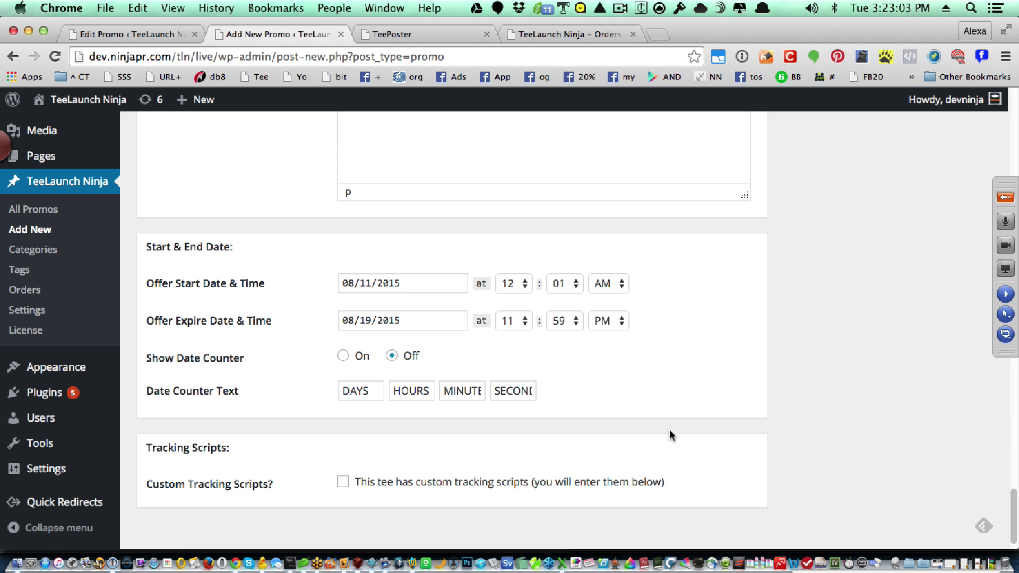
- Publish the Stick Me promo, check the stopwatch, and return to Chrome
scroll(669, 428, down, 2)
scroll(670, 429, up, 15)
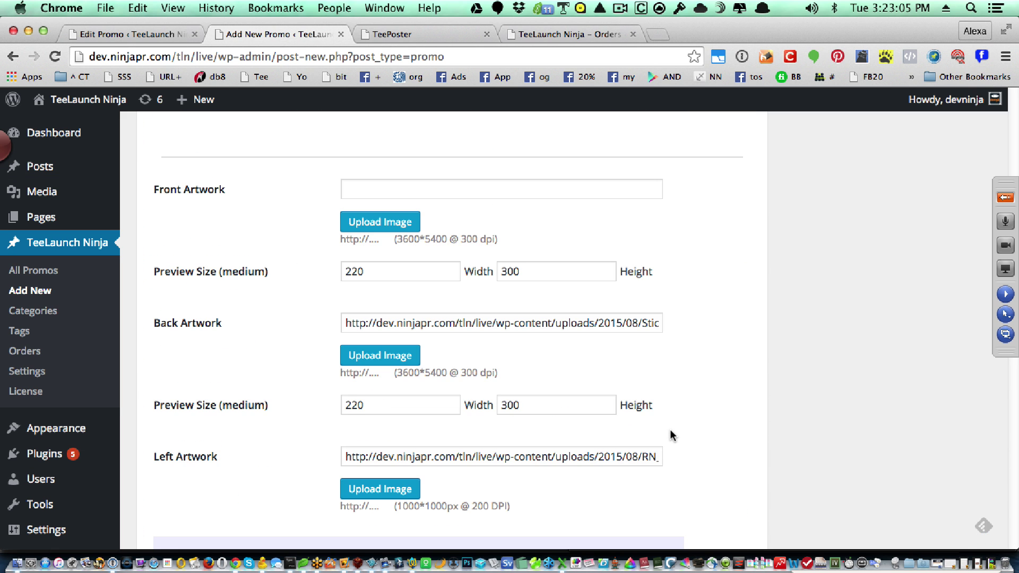
scroll(670, 429, up, 15)
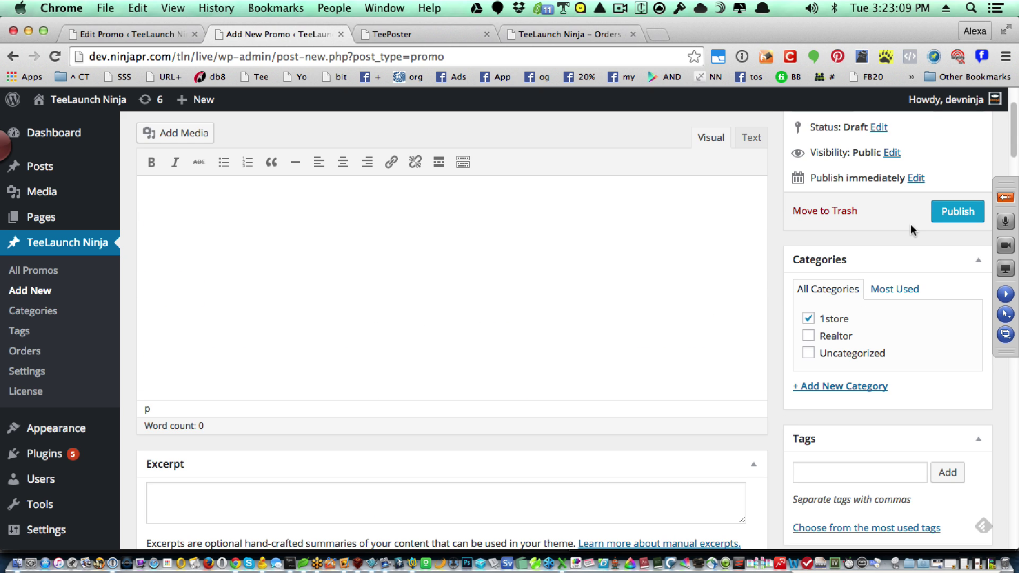
click(952, 211)
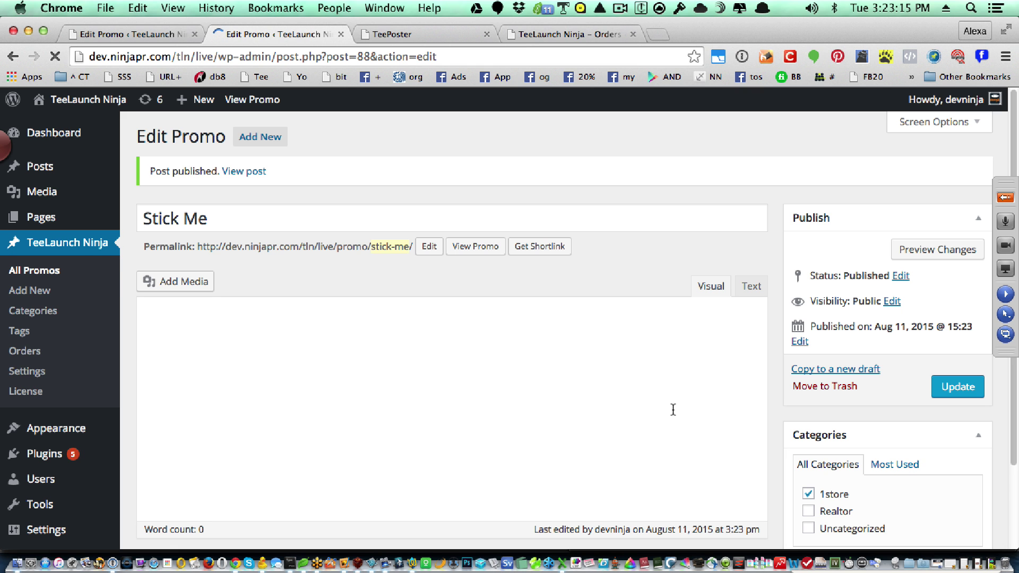
key(super+Tab)
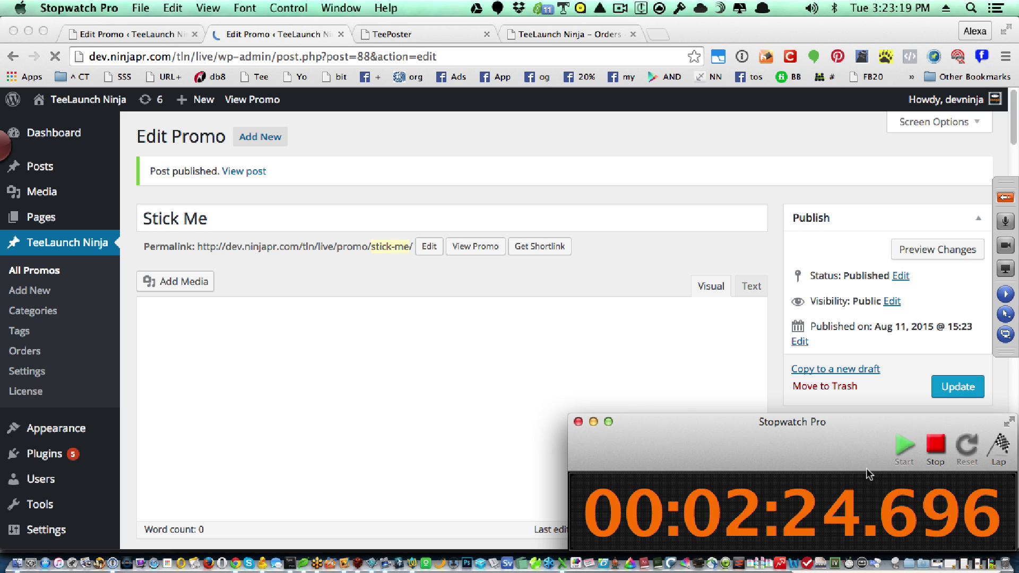
click(252, 168)
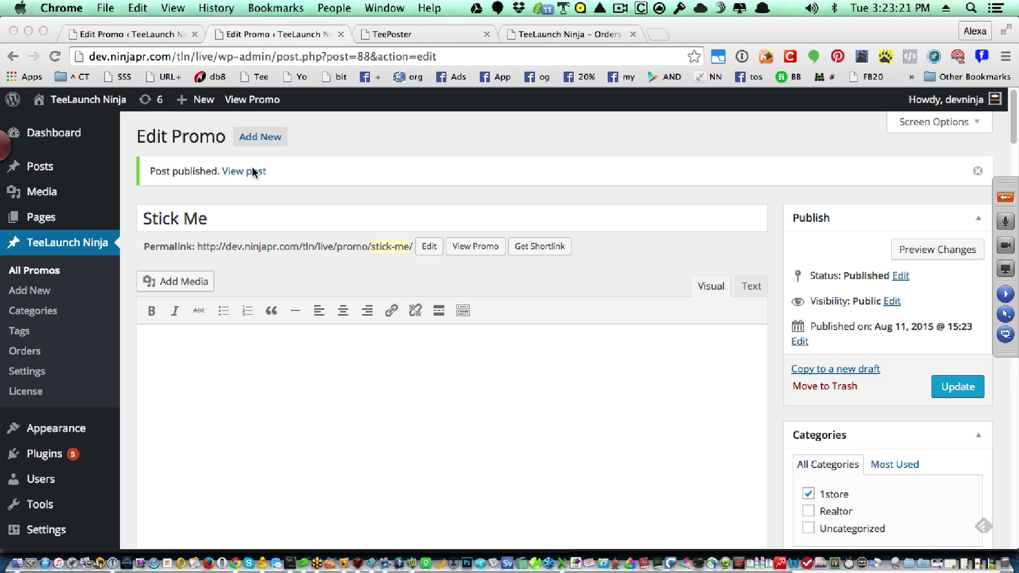
- Open the published Stick Me page and stop the stopwatch timer
click(249, 172)
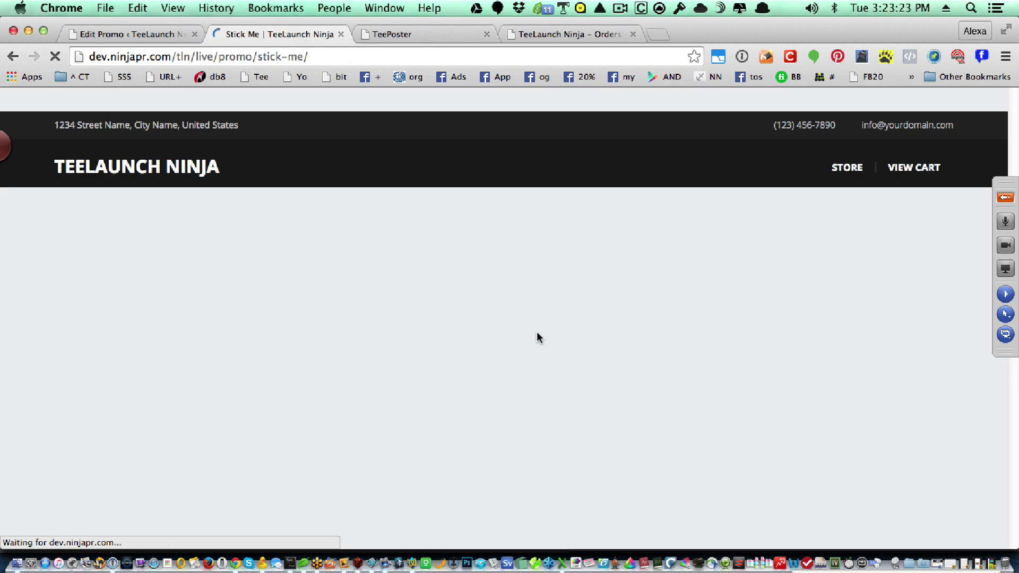
key(super+Tab)
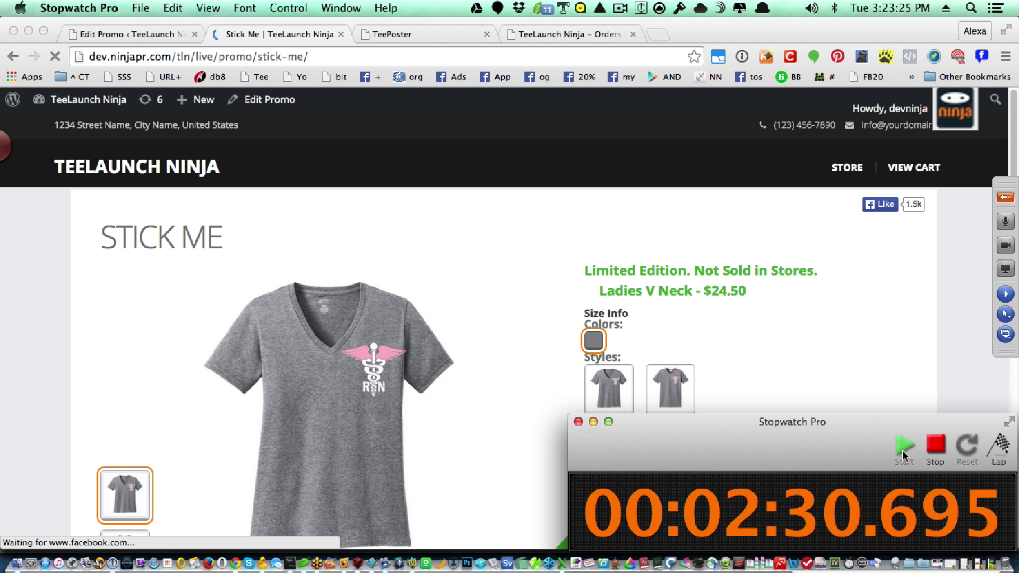
click(942, 446)
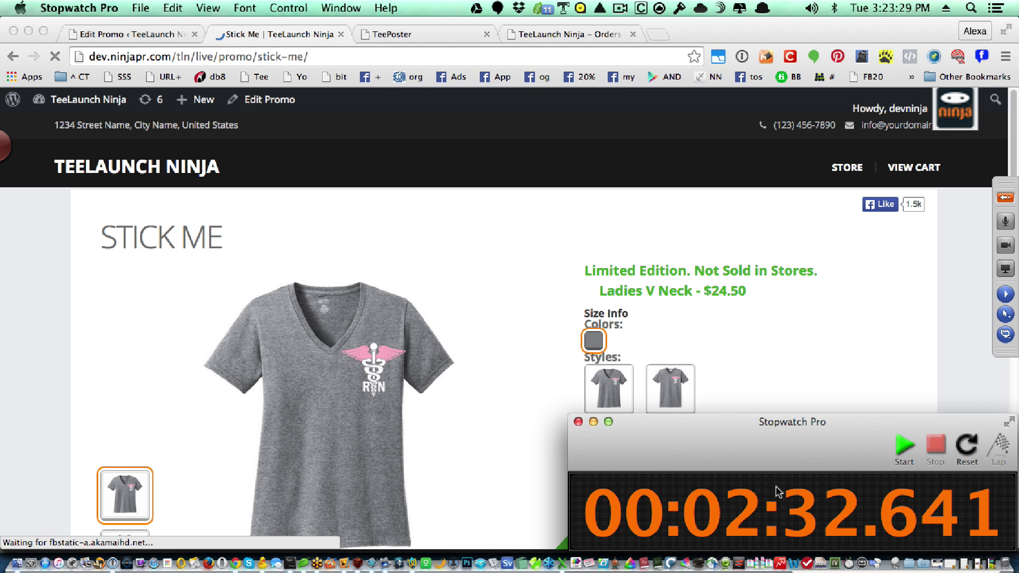
click(746, 332)
- Preview the Ladies Shirt style showing its back print, with size 3XL selected
scroll(736, 356, down, 1)
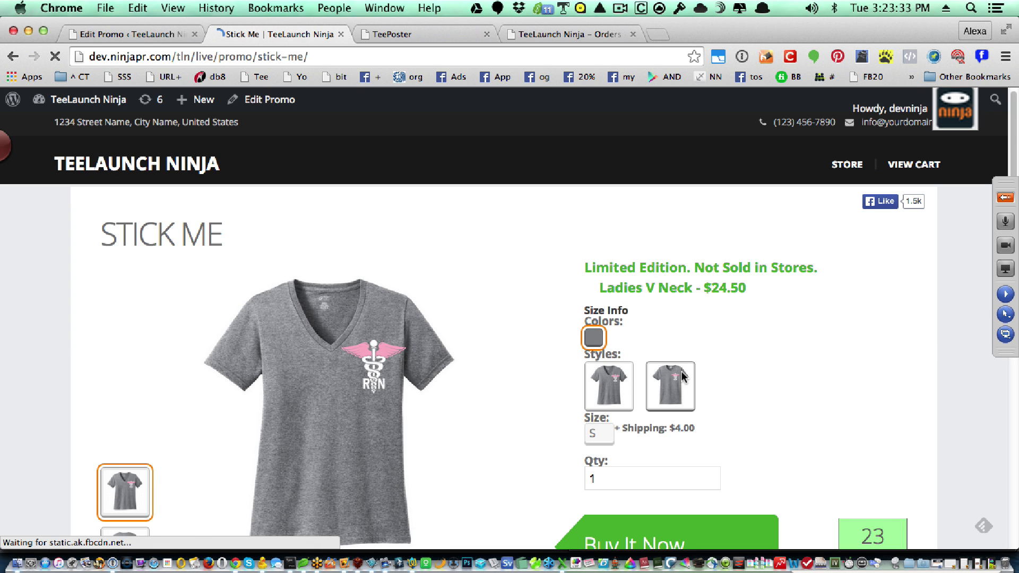
click(684, 375)
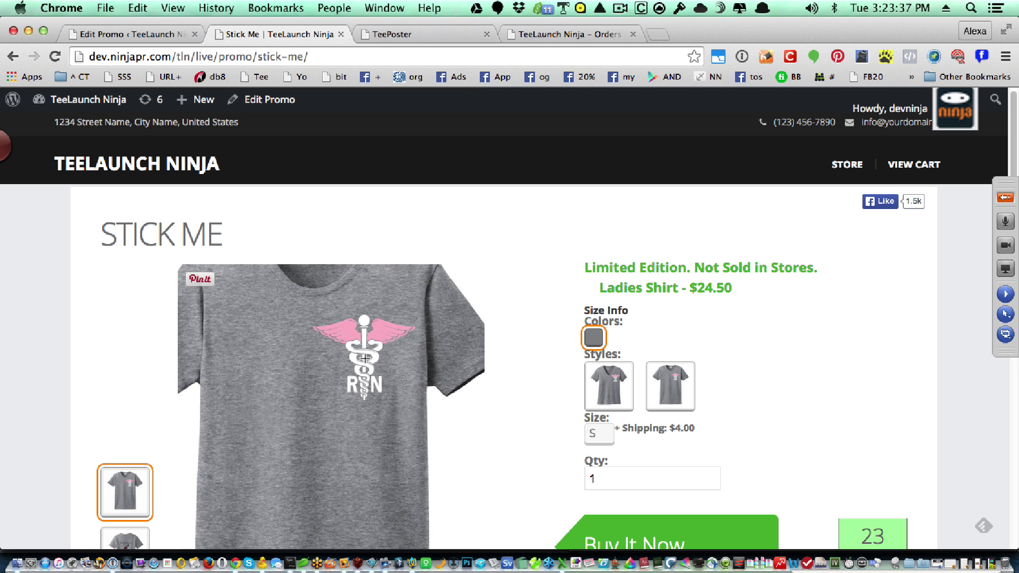
scroll(182, 459, down, 4)
click(136, 449)
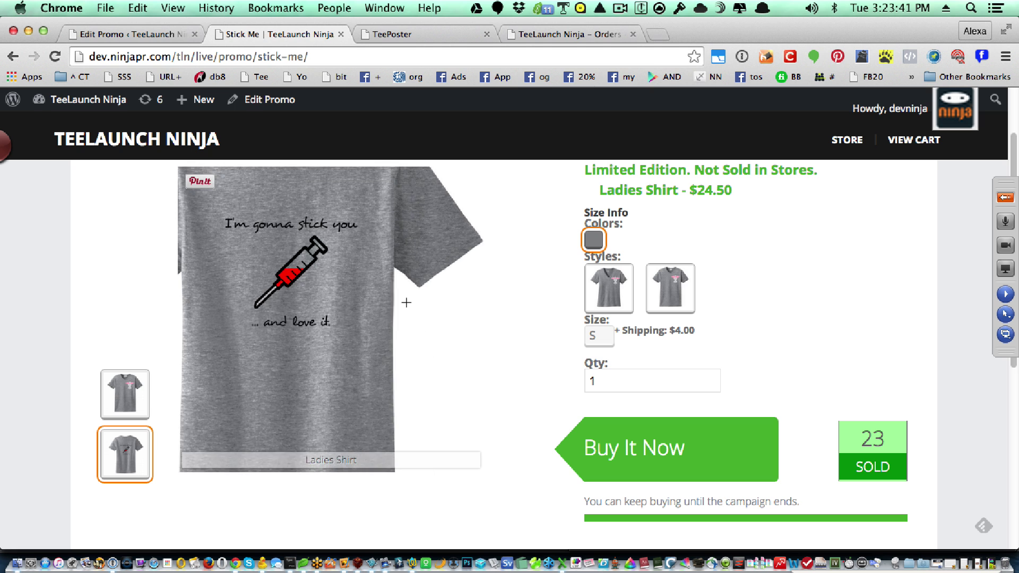
scroll(818, 396, up, 4)
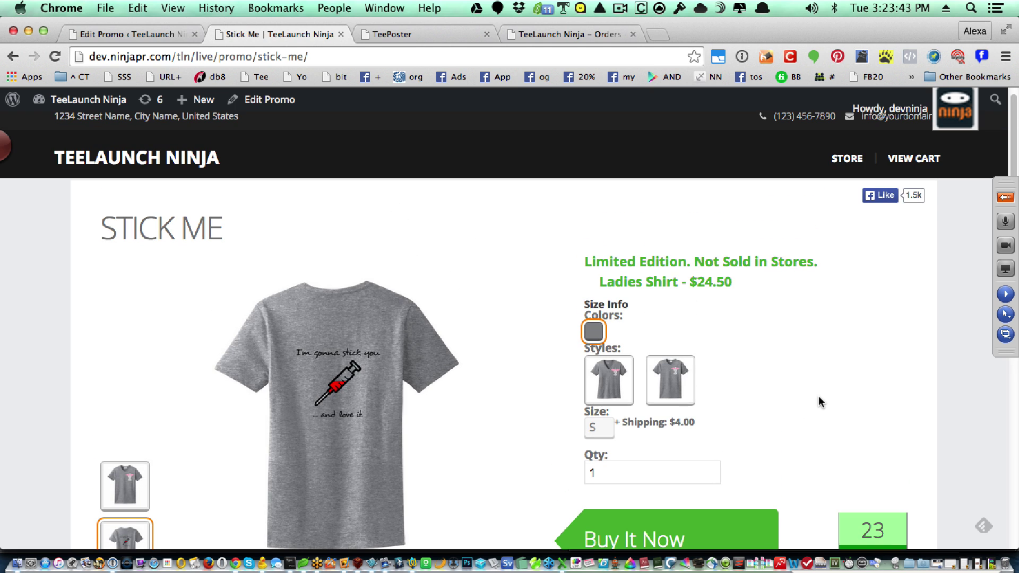
scroll(818, 396, down, 1)
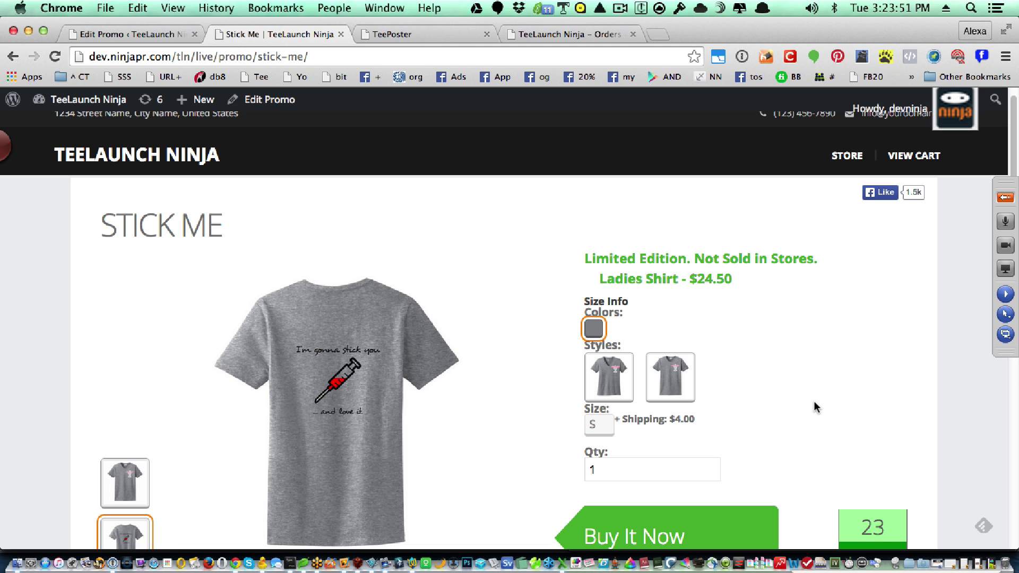
scroll(814, 402, down, 2)
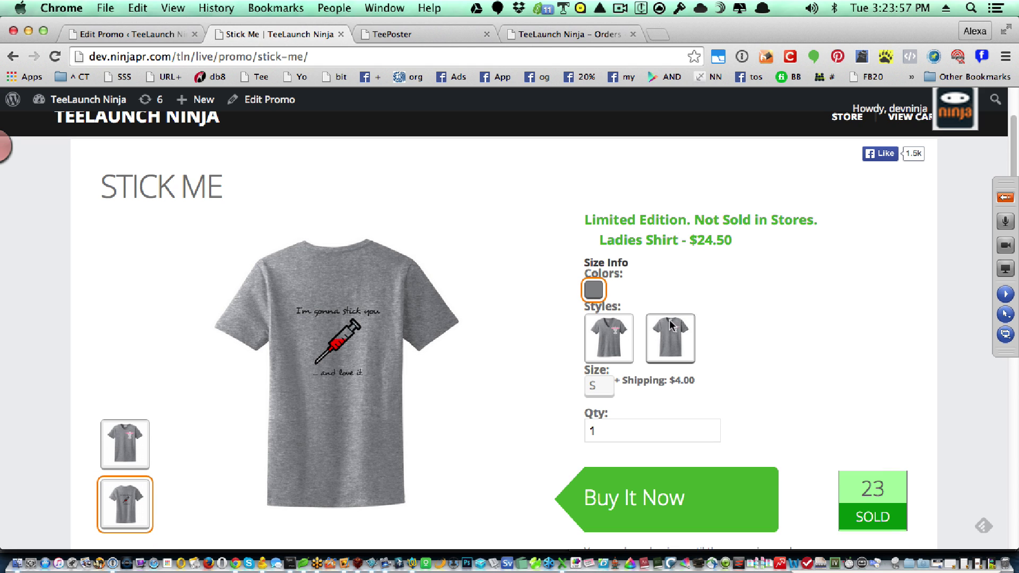
click(607, 387)
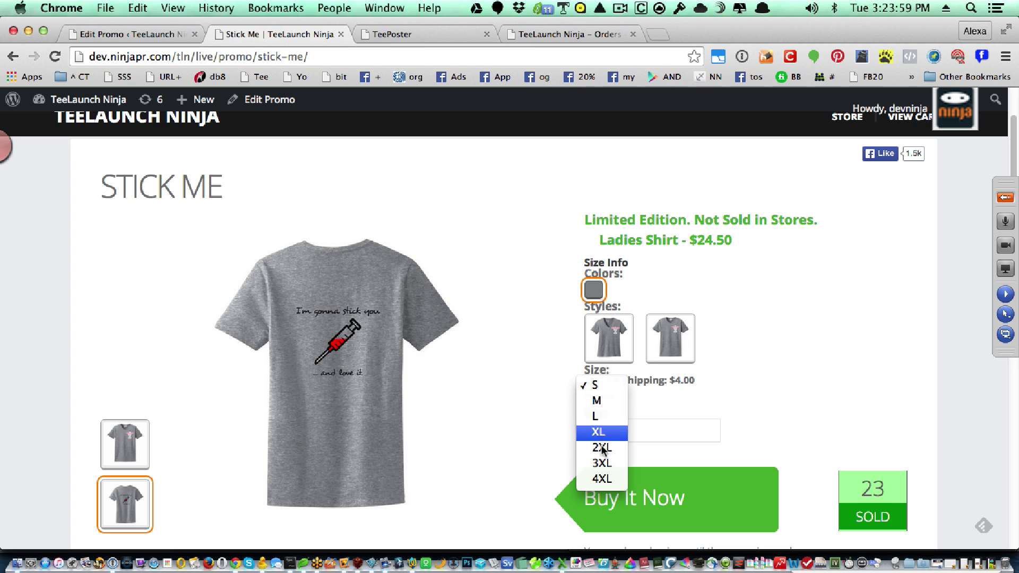
click(602, 465)
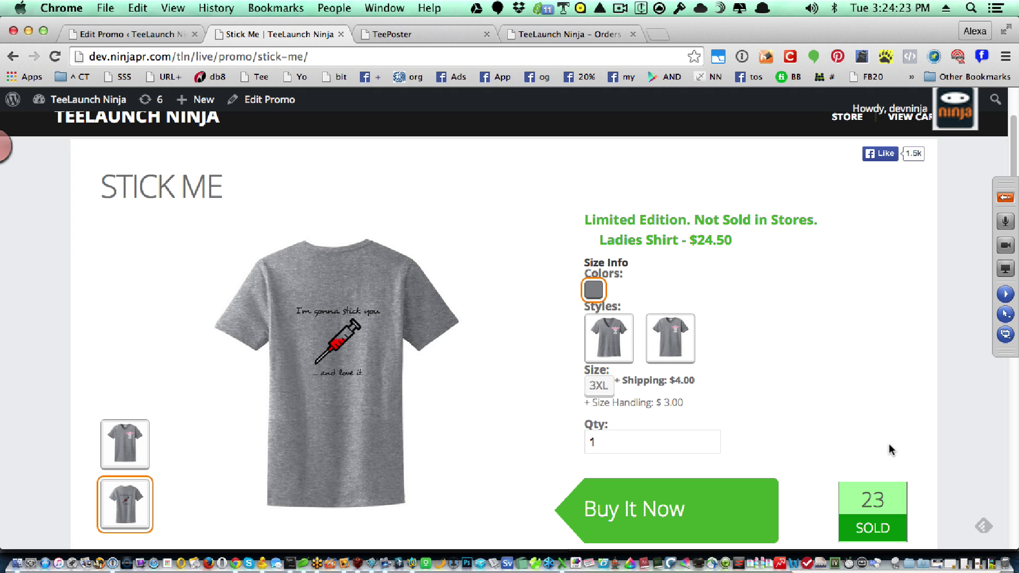
- Open the Stick Me promo for editing from the All Promos list
click(124, 31)
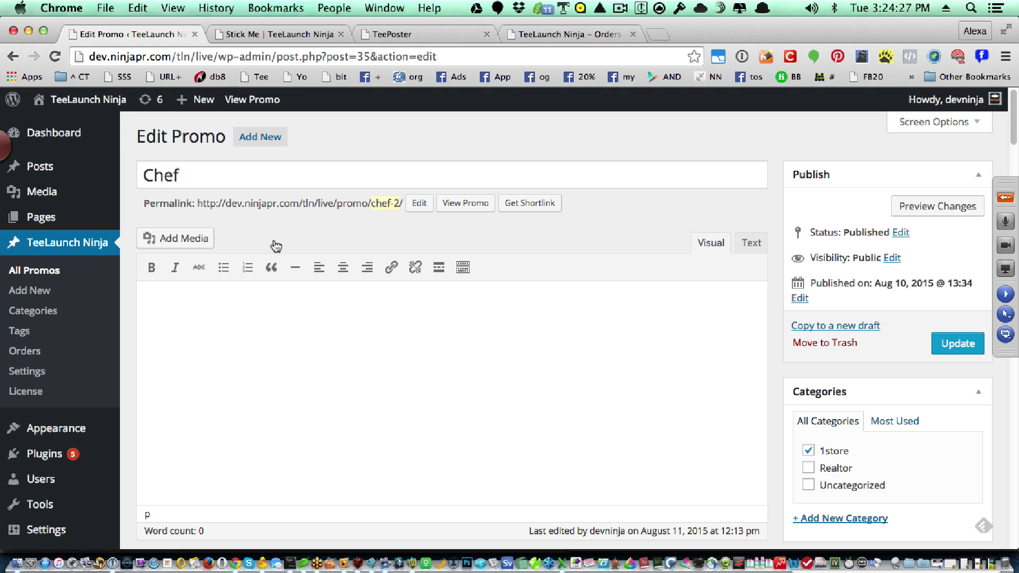
click(19, 272)
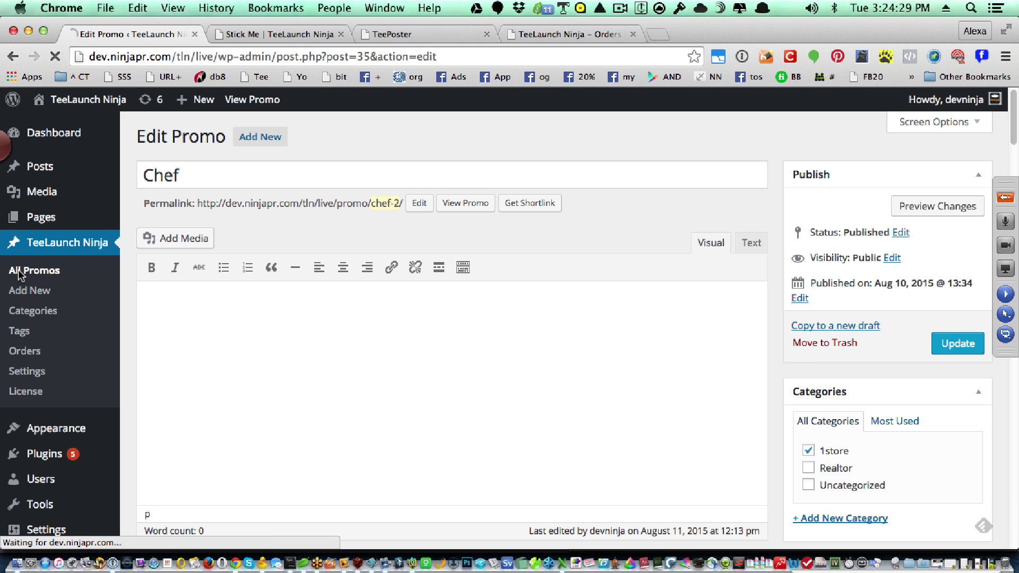
scroll(251, 397, down, 8)
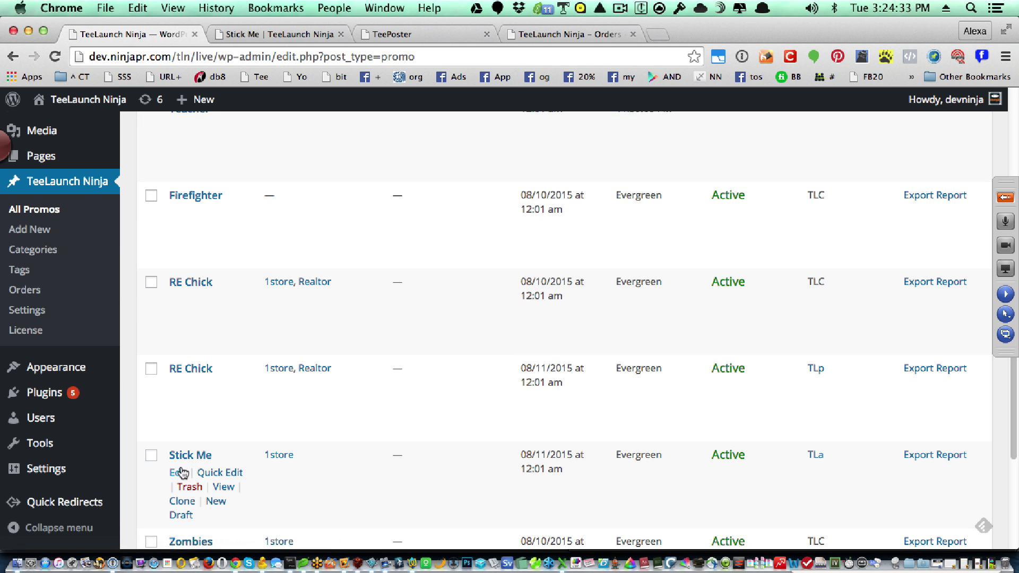
click(175, 473)
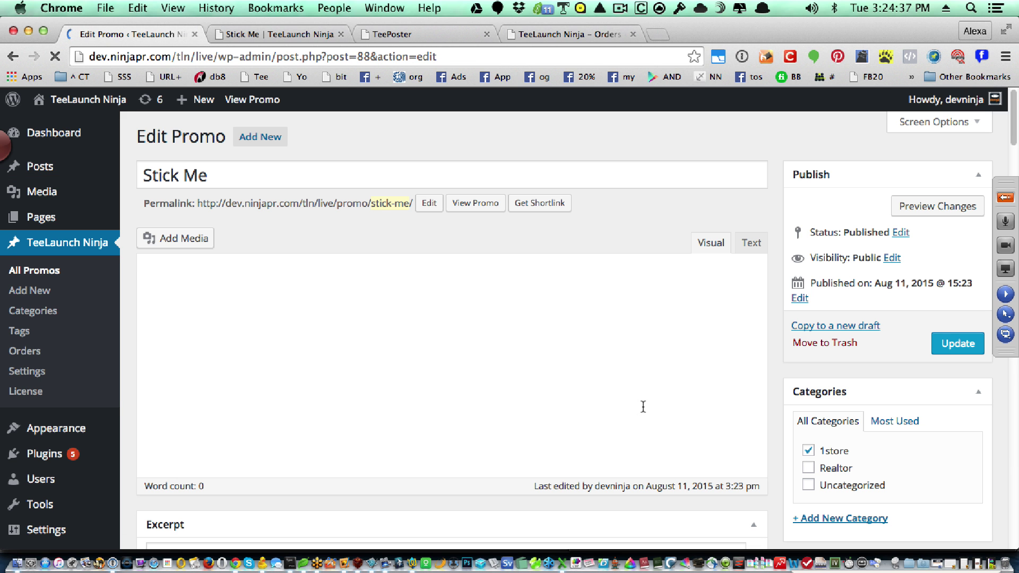
- Show the Sangria, Royal and Kelly colours and make Ladies Shirt the primary style
scroll(643, 406, down, 5)
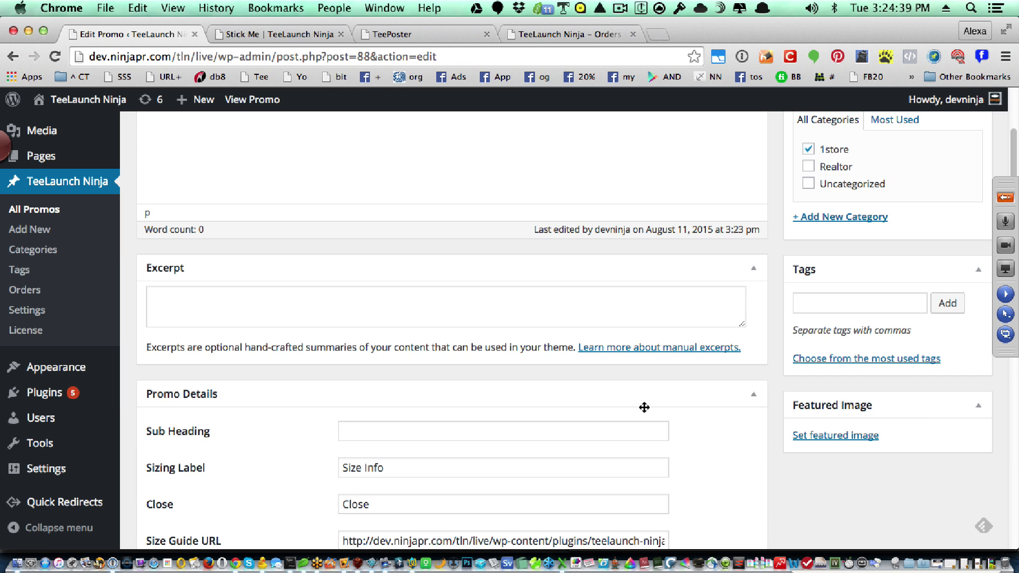
scroll(644, 407, down, 5)
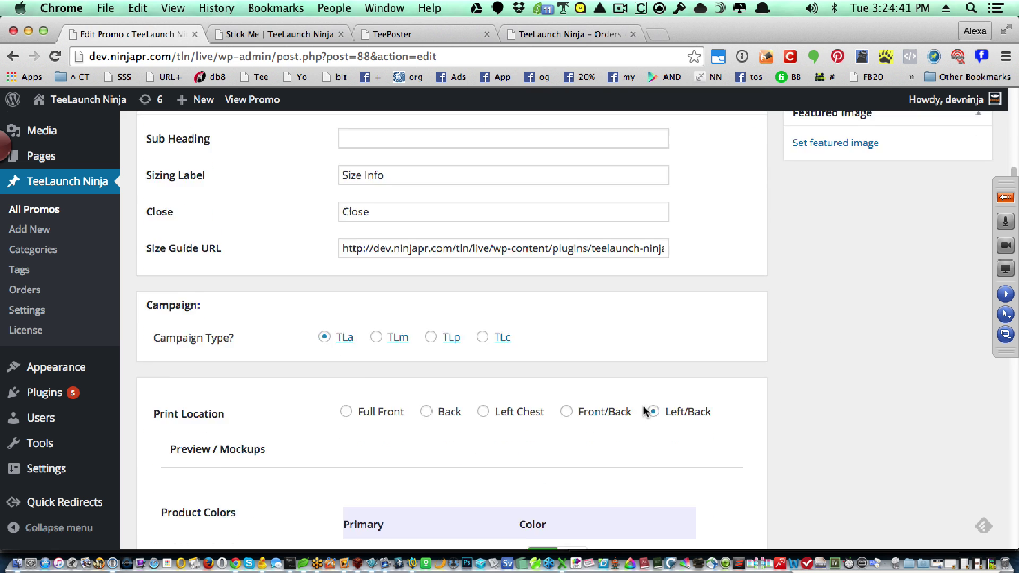
scroll(643, 405, down, 4)
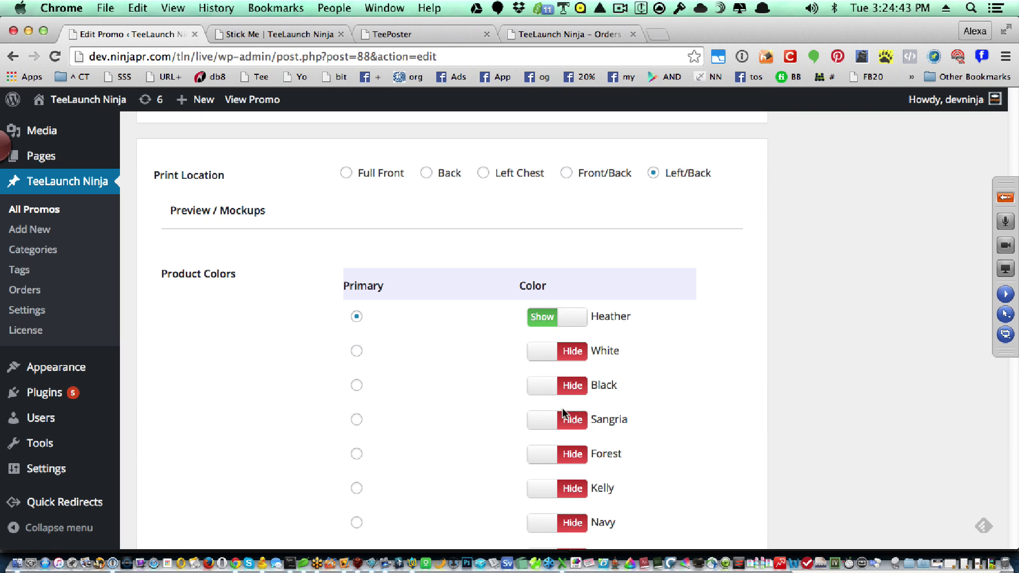
click(572, 424)
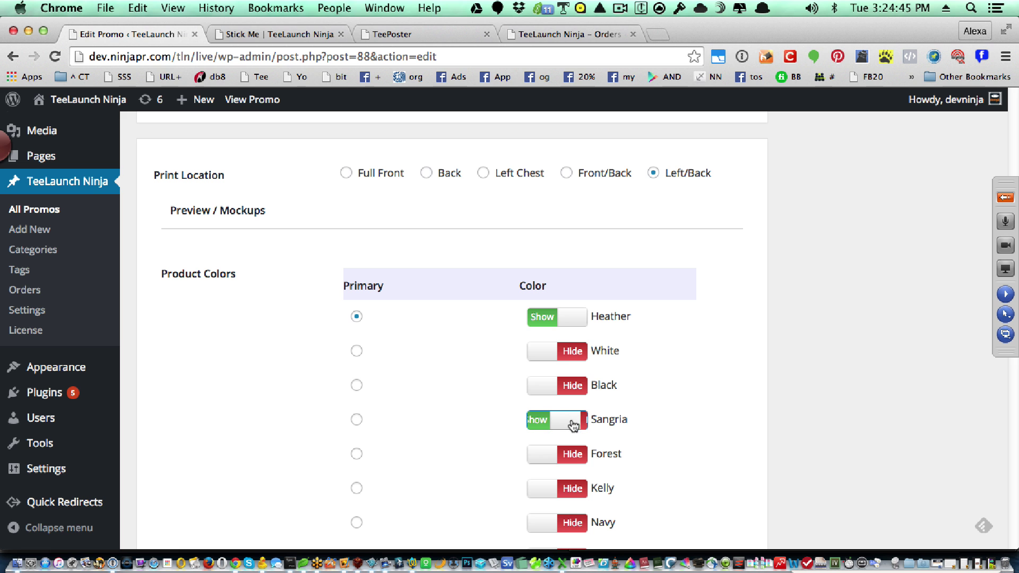
scroll(572, 461, down, 4)
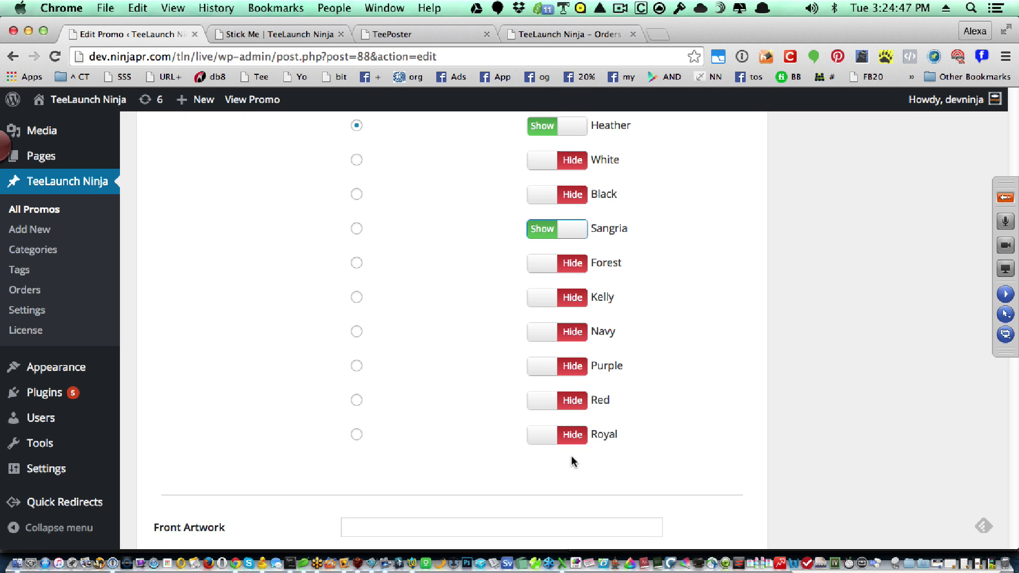
scroll(571, 456, down, 10)
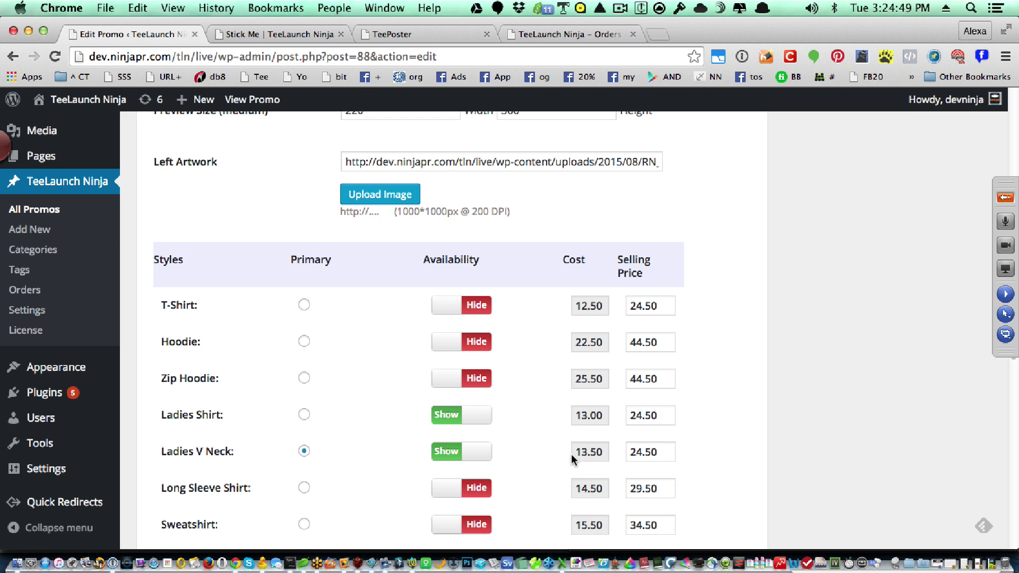
scroll(572, 459, up, 12)
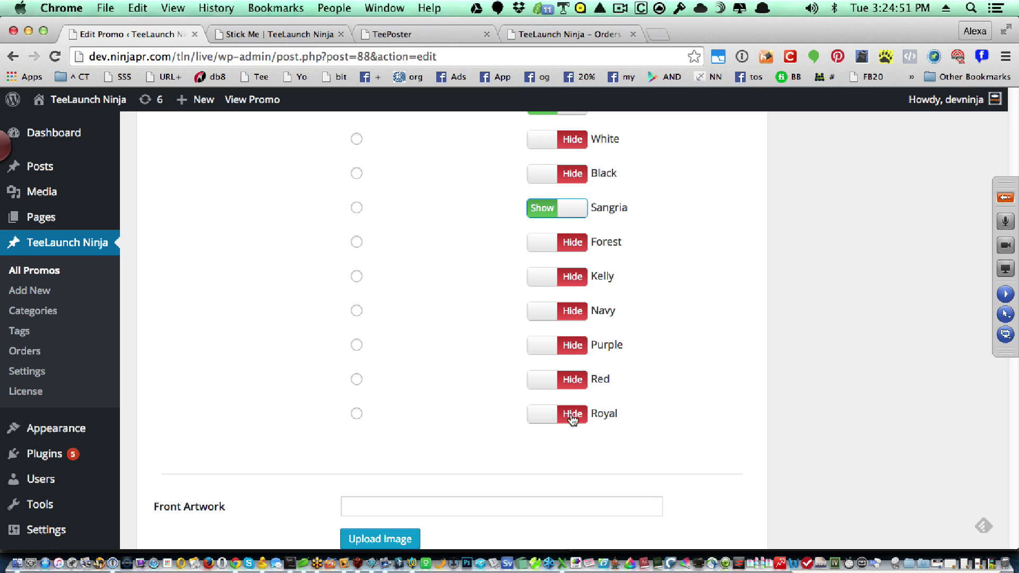
click(576, 417)
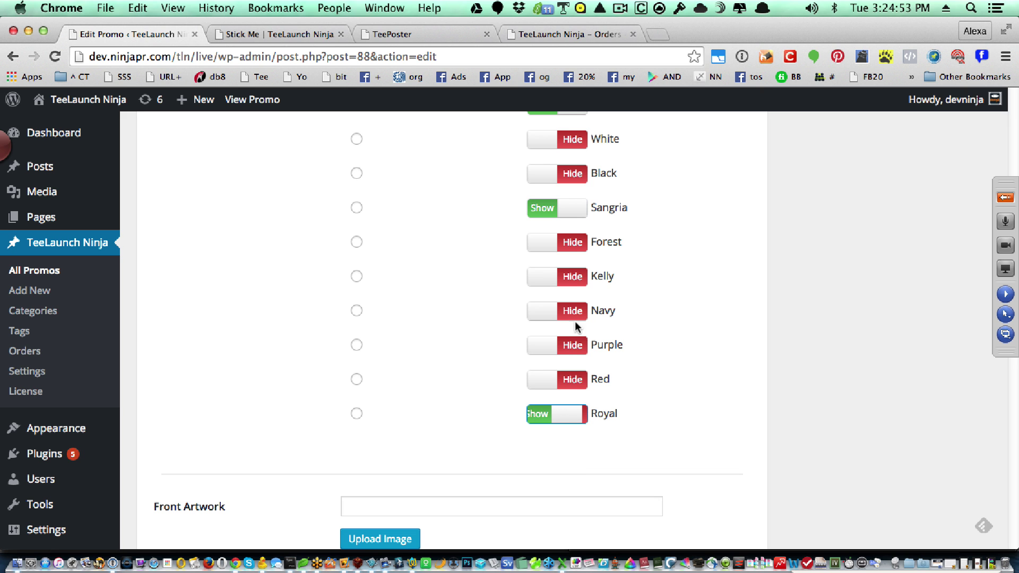
click(573, 276)
scroll(627, 443, down, 8)
scroll(626, 444, down, 4)
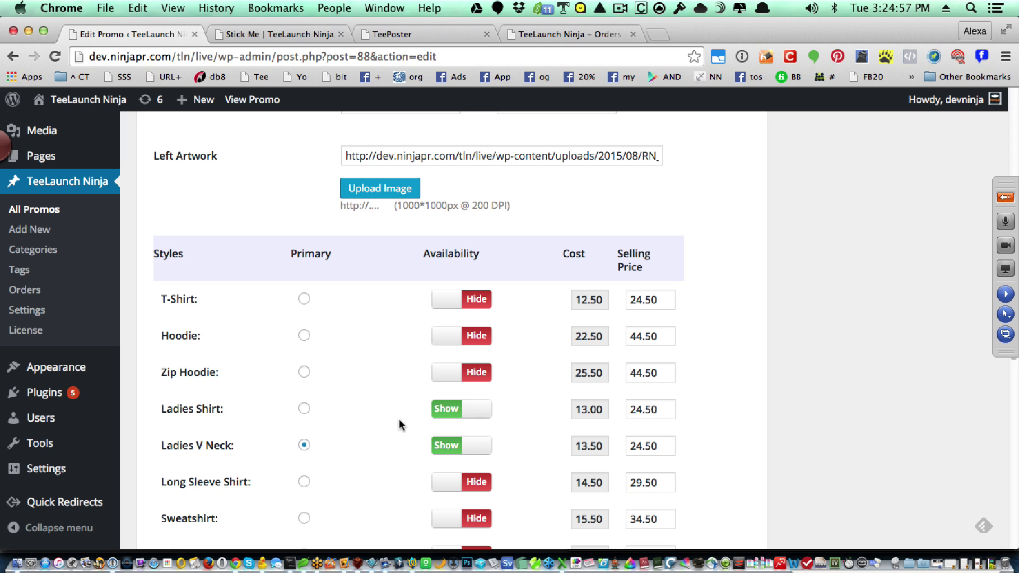
click(304, 408)
- Show Hoodie, Zip Hoodie, Sweatshirt and Long Sleeve Shirt styles, keeping Ladies Shirt primary
click(479, 340)
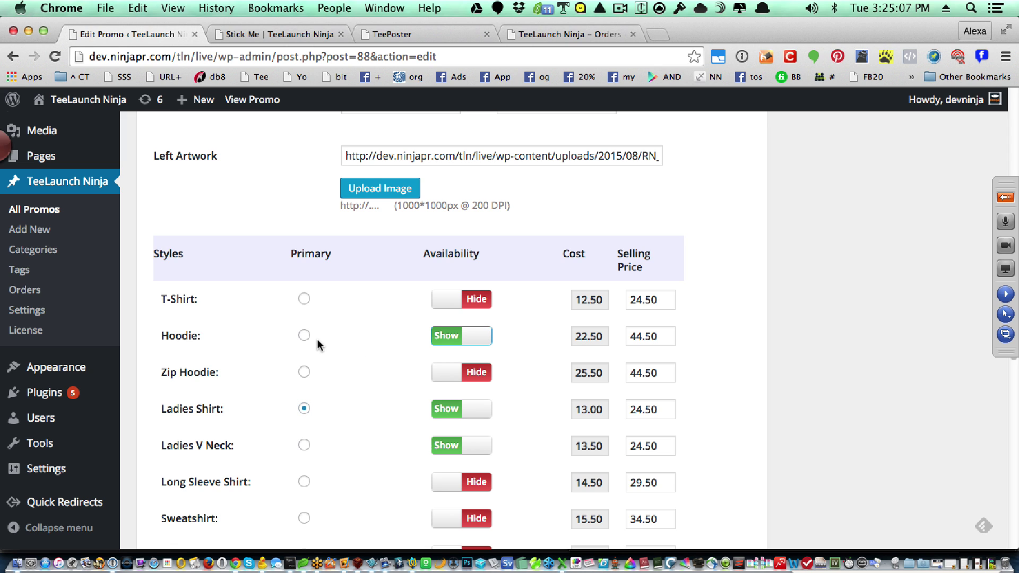
click(483, 371)
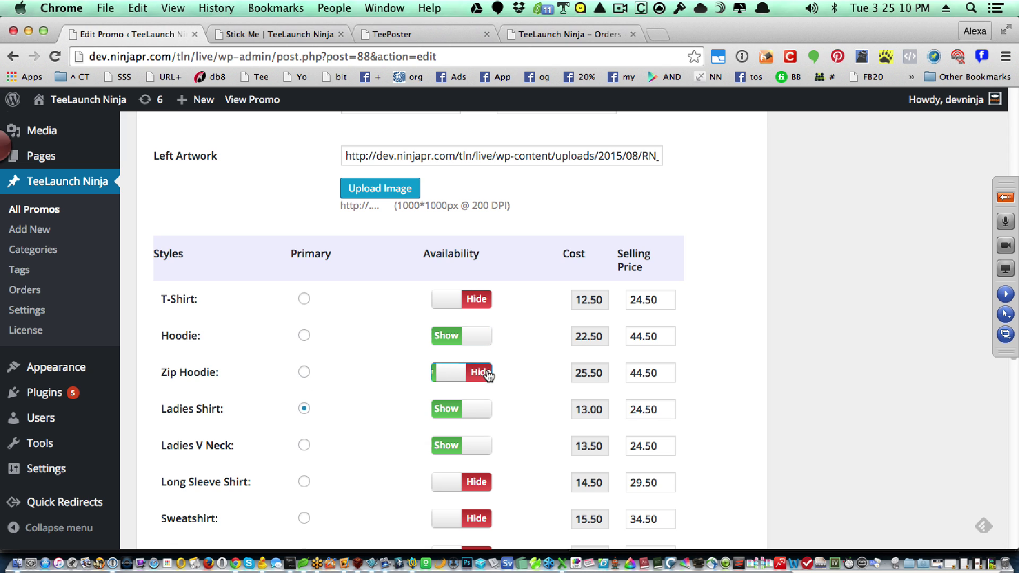
click(305, 372)
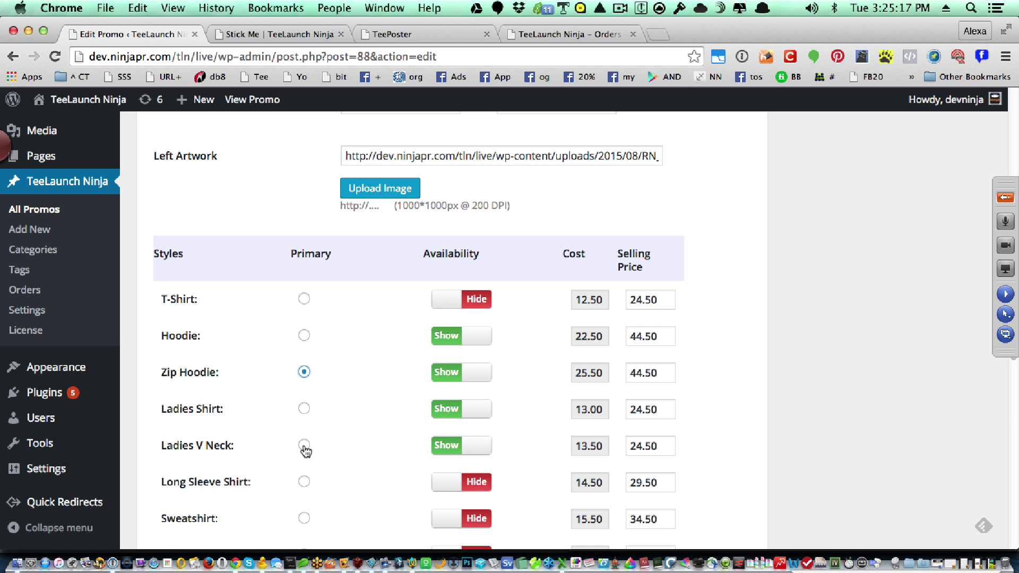
click(304, 408)
scroll(769, 400, down, 3)
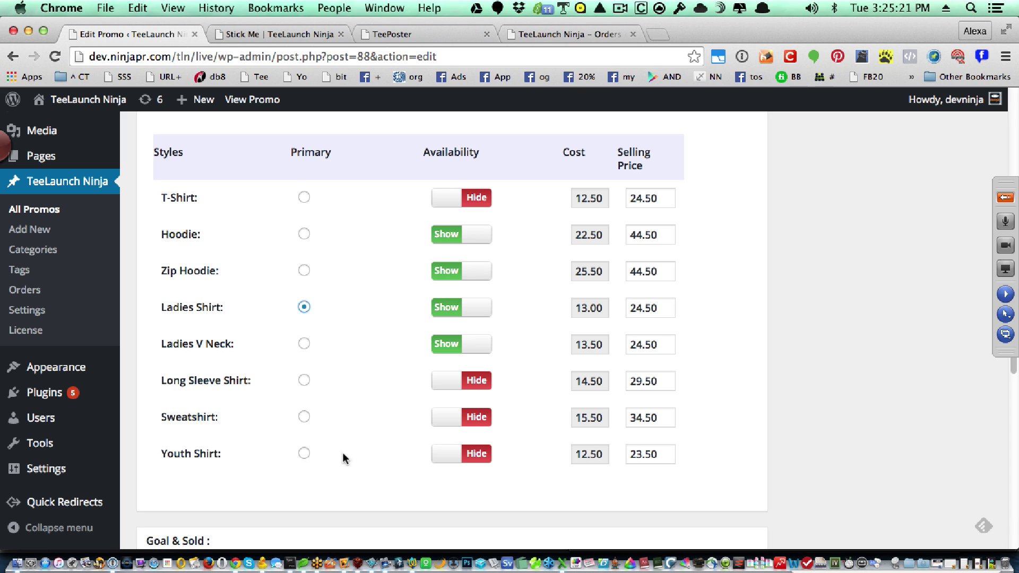
click(303, 417)
click(304, 380)
click(481, 416)
click(476, 381)
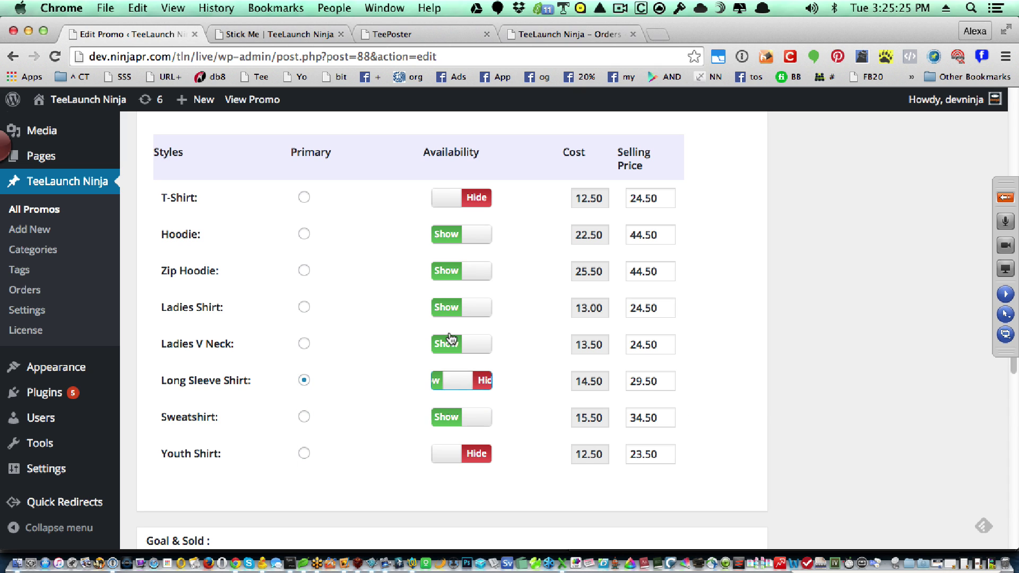
click(305, 308)
- Save the Stick Me promo changes with Update
scroll(548, 364, down, 1)
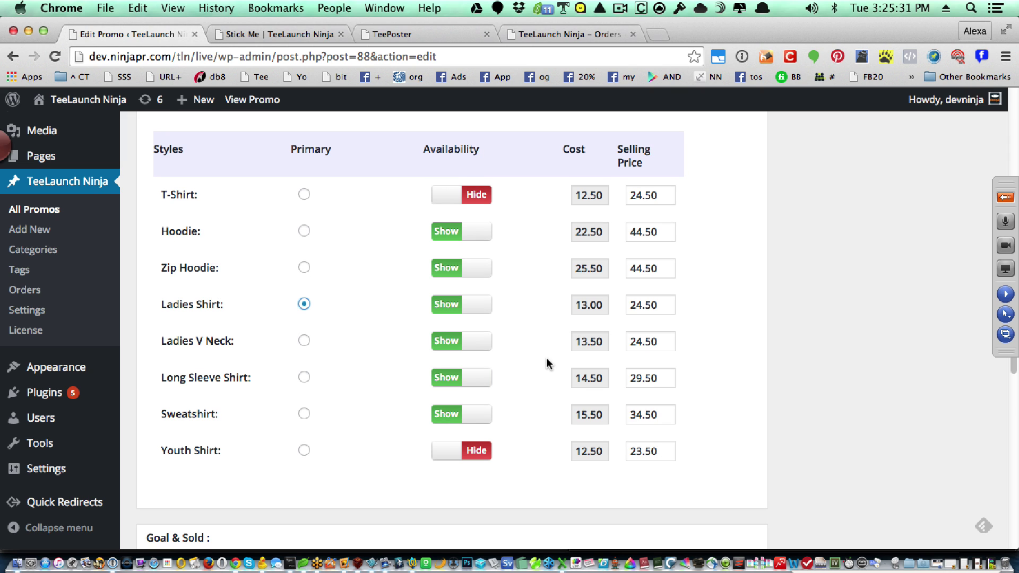
scroll(738, 440, down, 3)
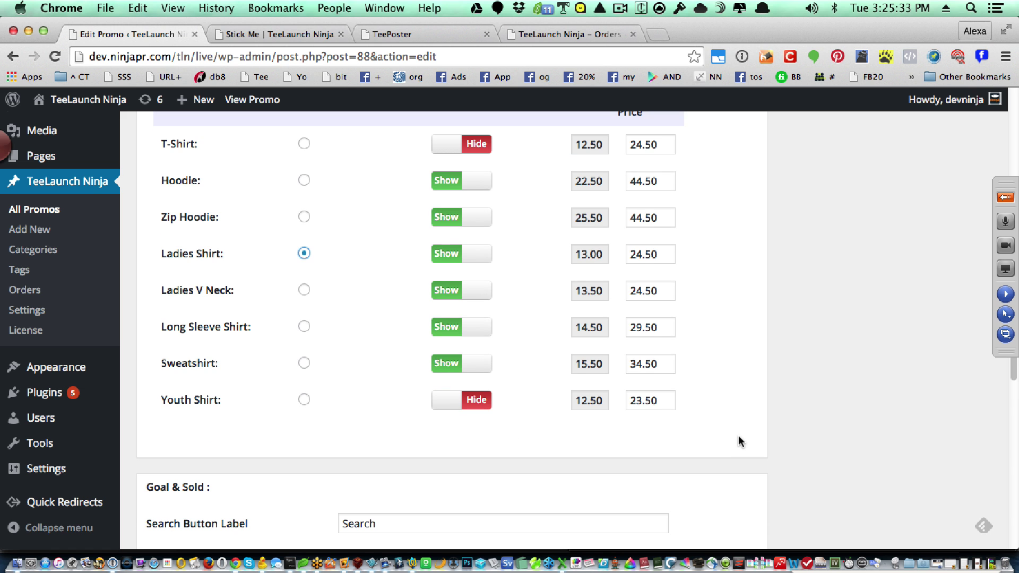
scroll(741, 441, down, 5)
scroll(831, 398, down, 3)
scroll(831, 397, up, 20)
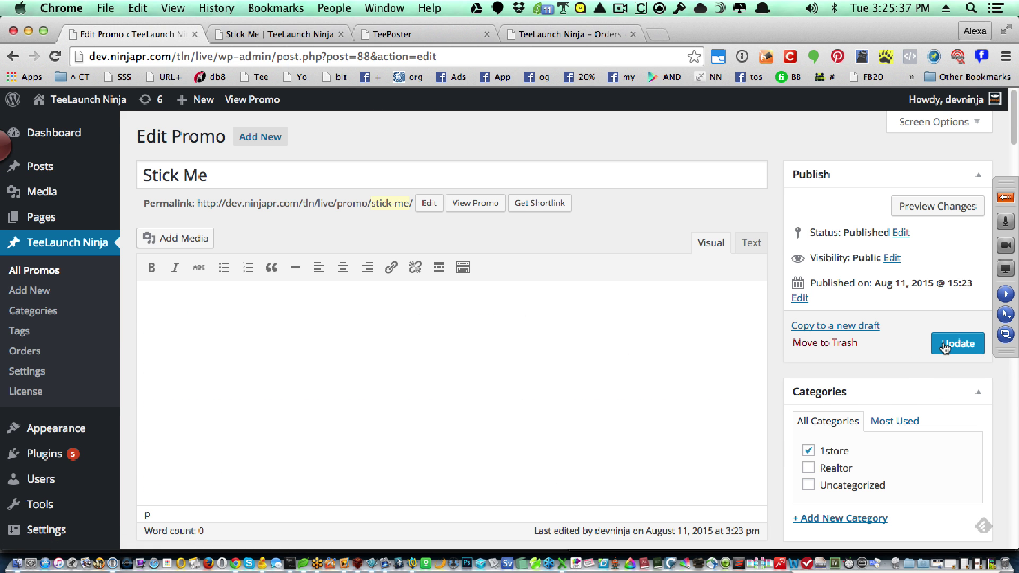
click(944, 346)
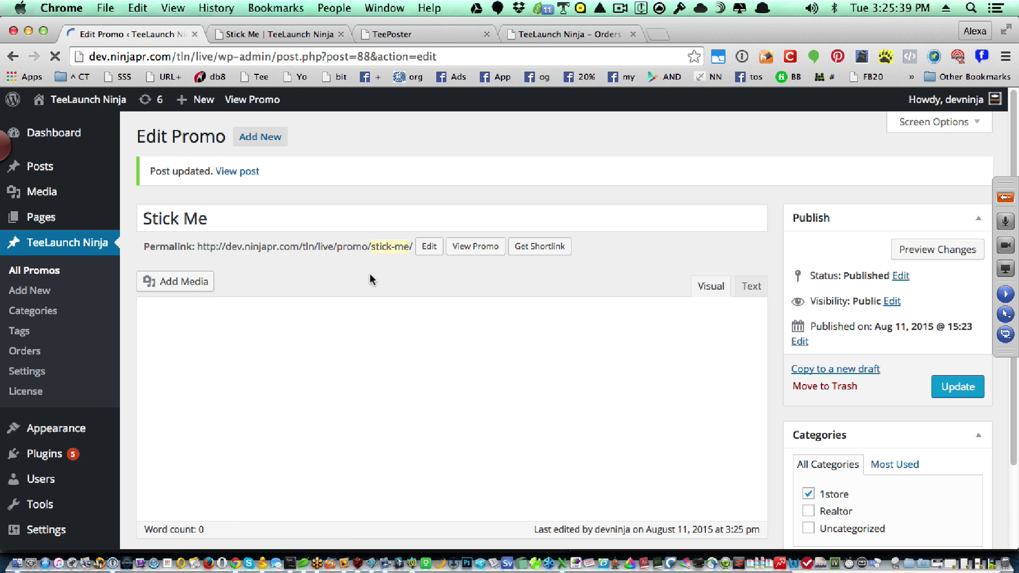
- Reload the live Stick Me page and preview green, blue, pink colours and the Zip Hoodie style
click(286, 34)
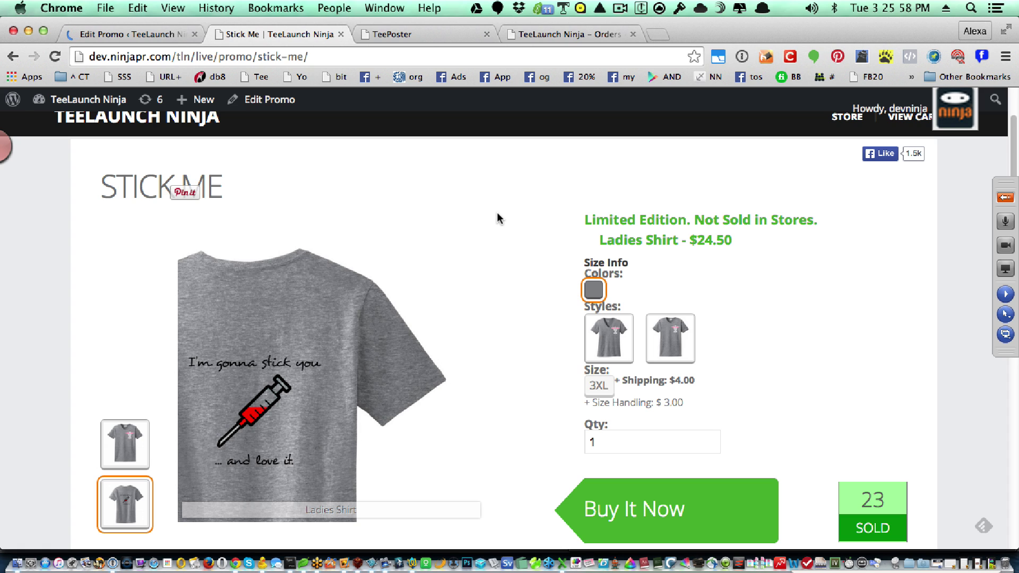
key(super+r)
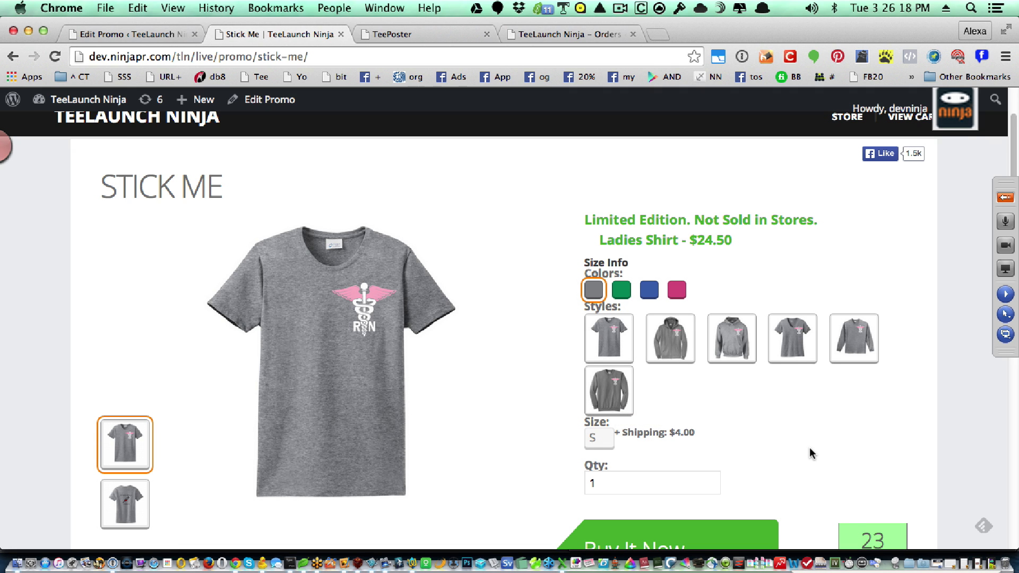
scroll(810, 454, down, 1)
click(622, 267)
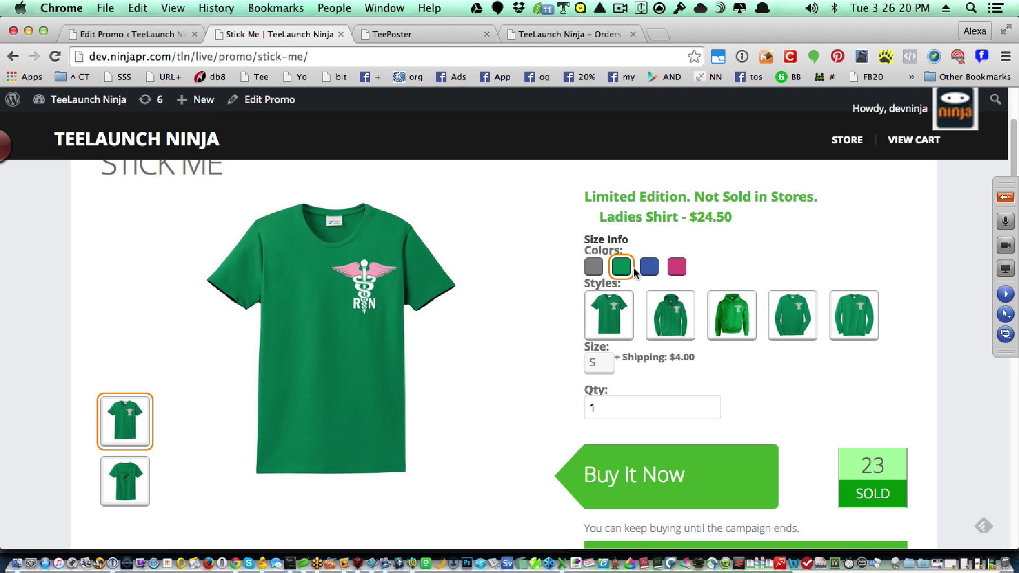
click(649, 268)
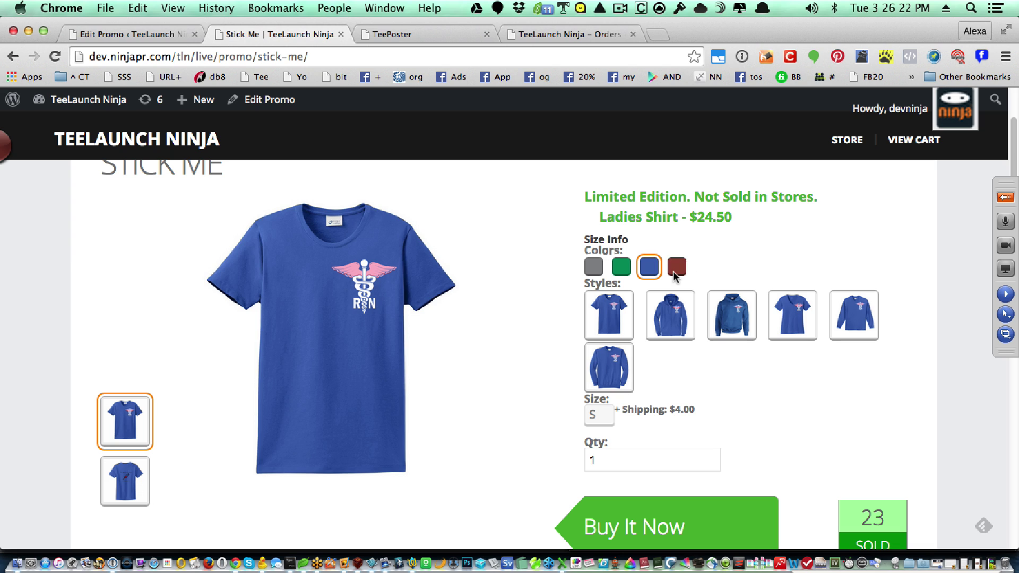
click(675, 272)
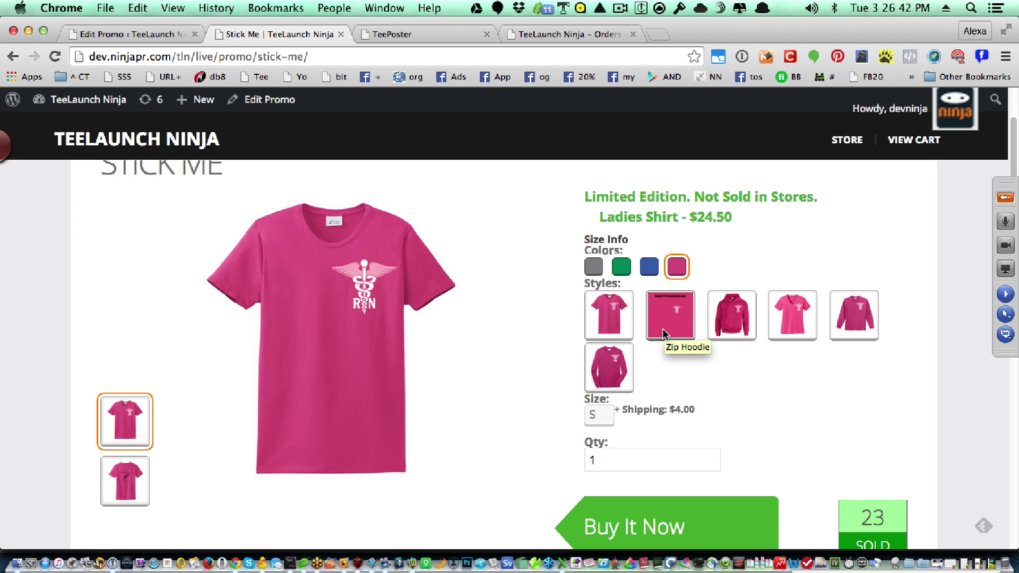
click(662, 329)
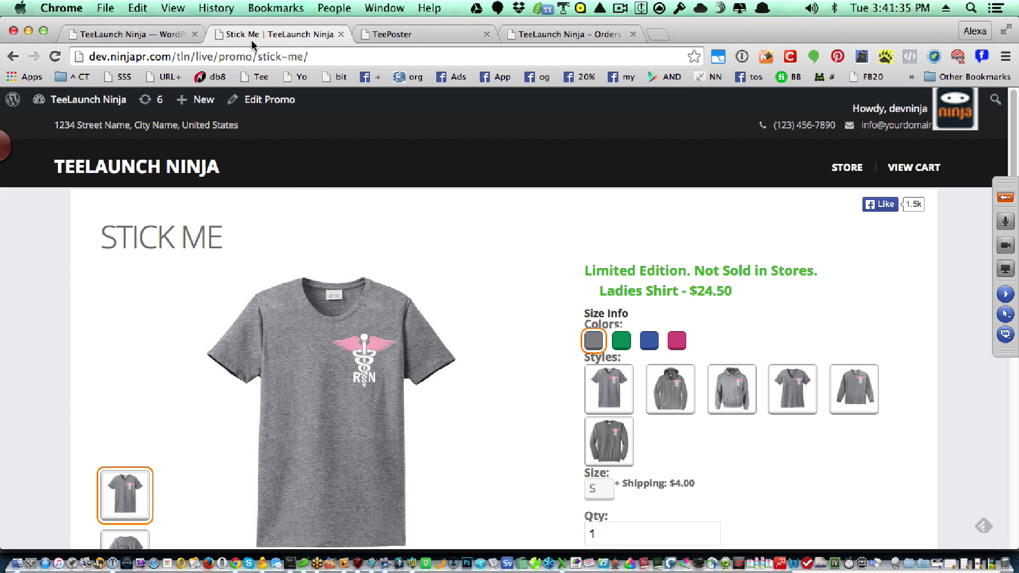
- Check the store's product listing, then return to the All Promos admin list
click(843, 169)
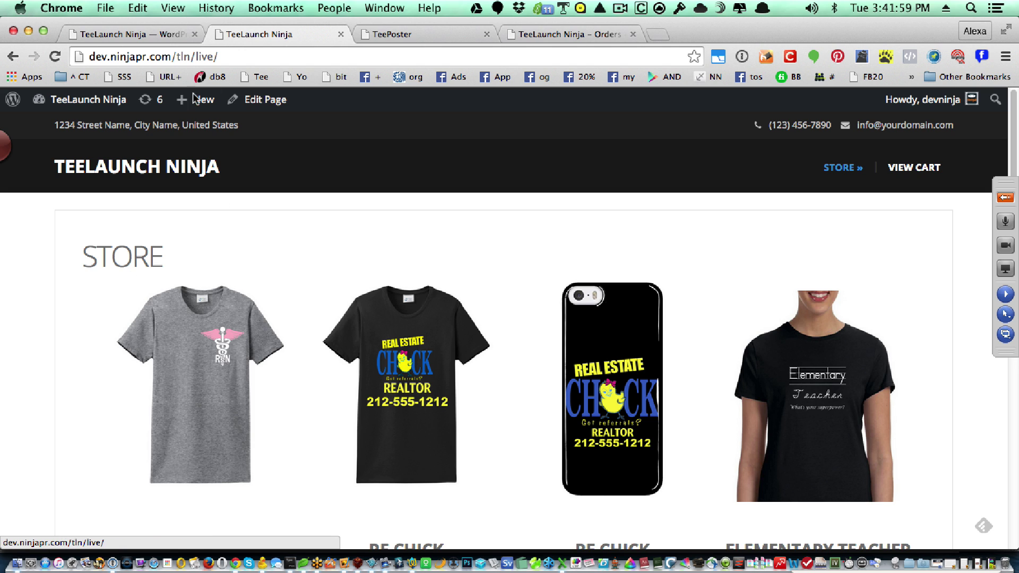
click(124, 34)
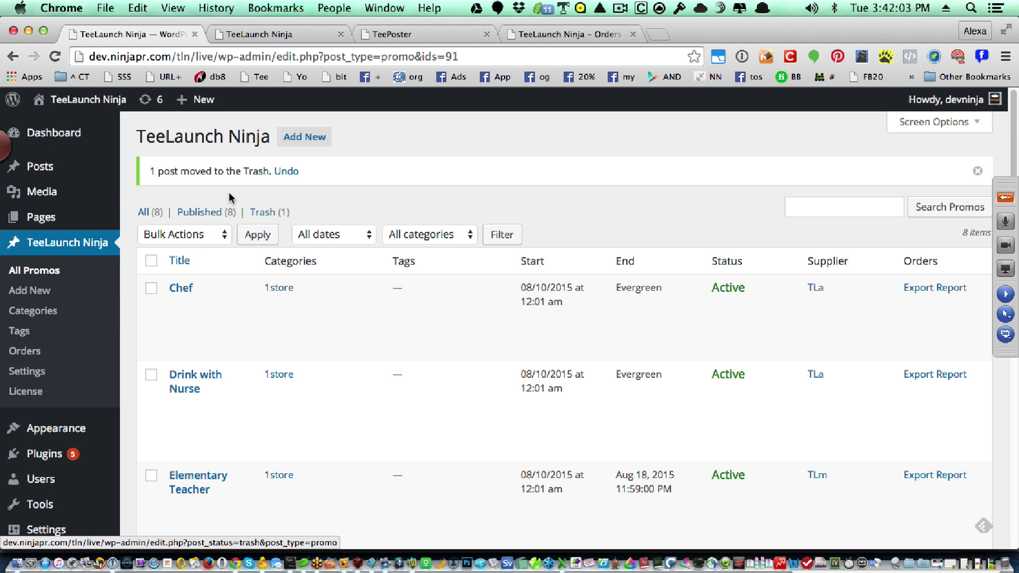
- Clone the second RE Chick promo and open the new 'RE Chick - Draft' for editing
mouse_move(237, 325)
scroll(275, 354, down, 4)
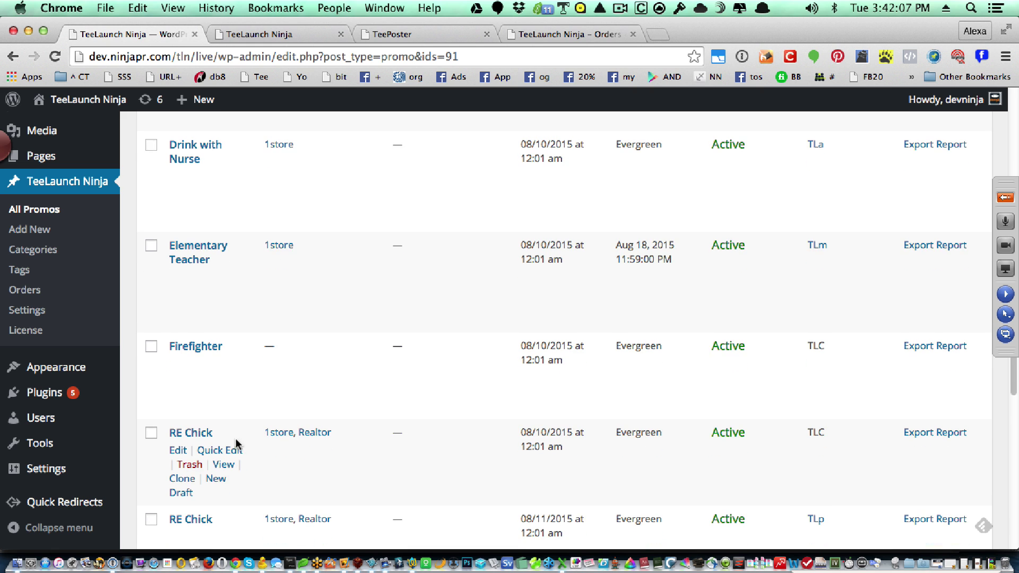
scroll(235, 444, down, 2)
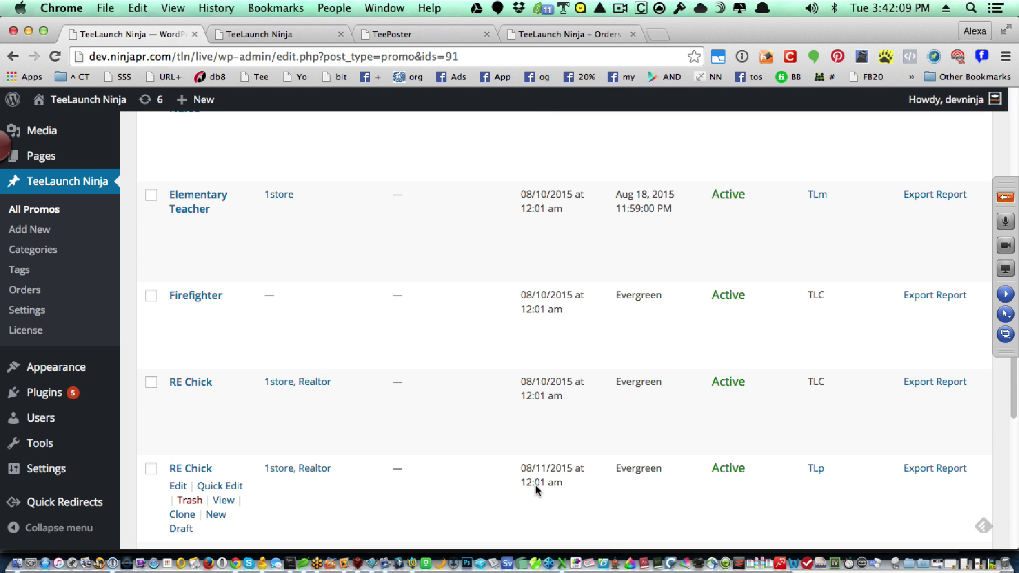
scroll(287, 477, down, 1)
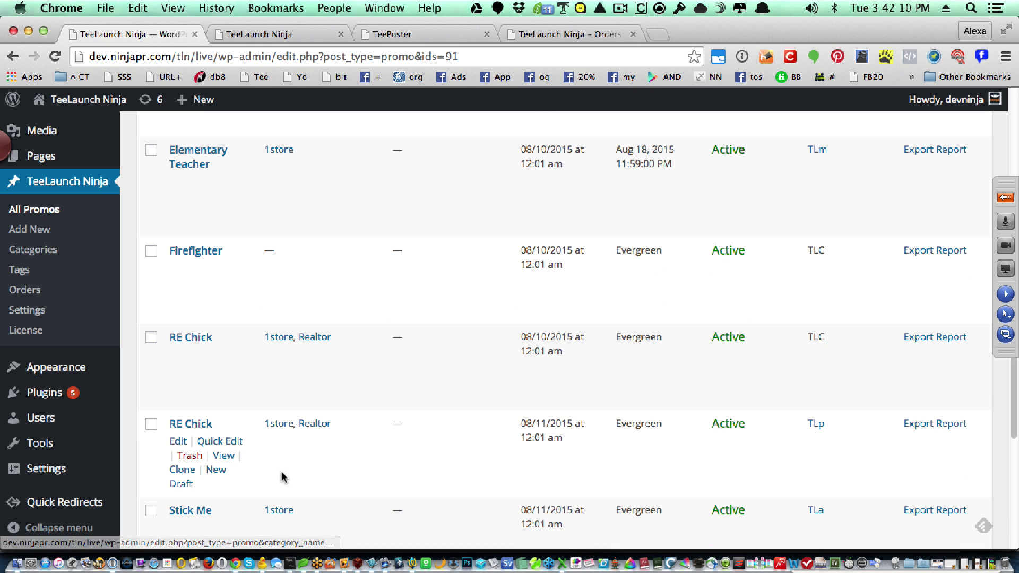
click(180, 471)
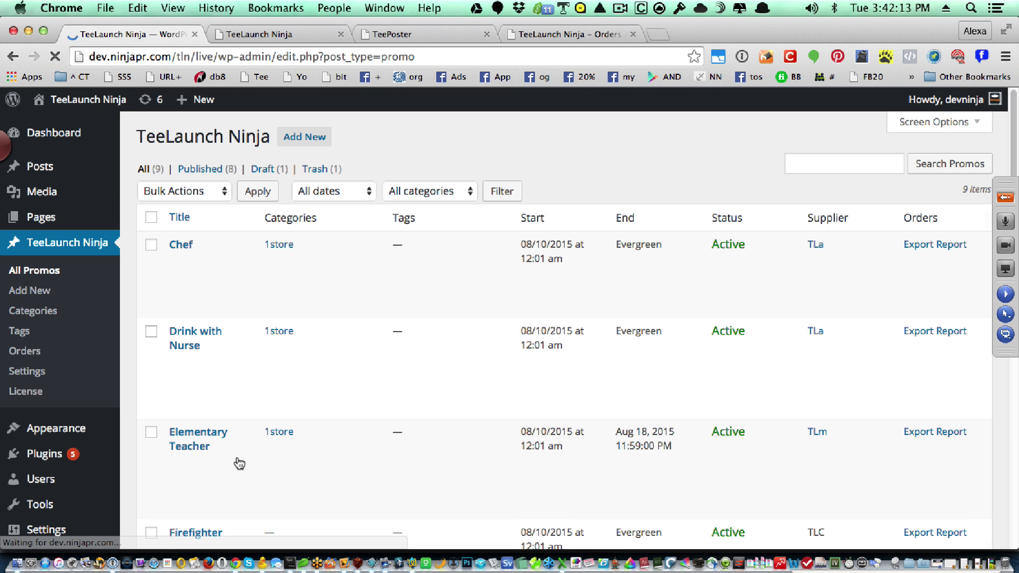
scroll(349, 448, down, 5)
scroll(348, 447, down, 4)
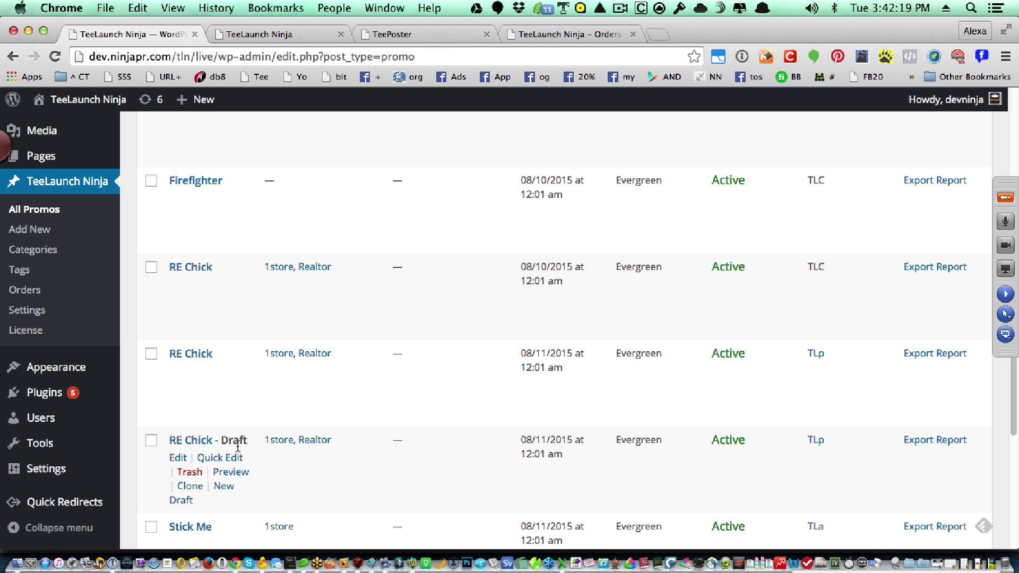
click(182, 458)
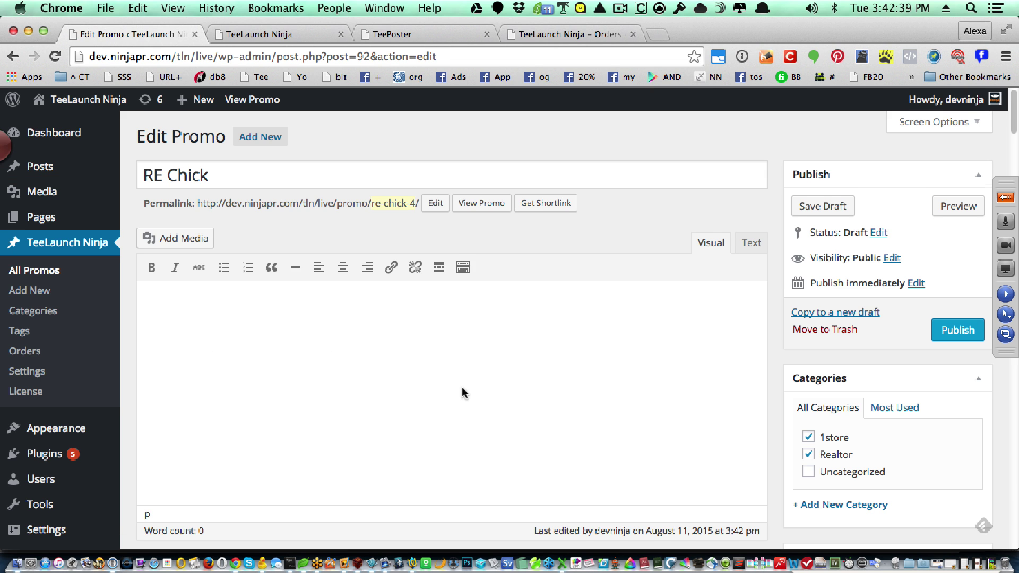
- Select the TLa campaign type on the RE Chick clone and publish it as /promo/re-chick-4/
scroll(461, 387, down, 10)
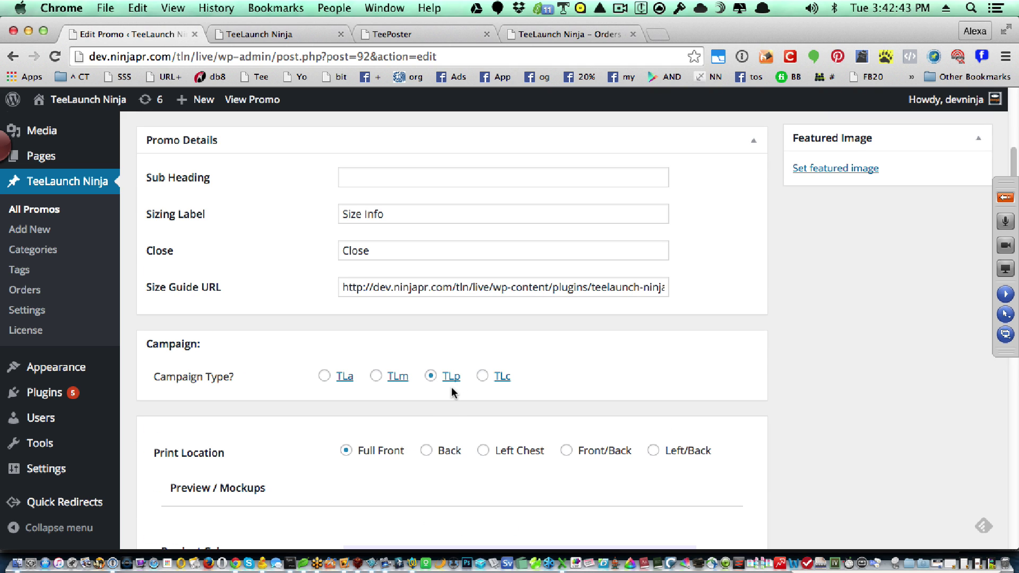
click(324, 376)
scroll(555, 396, down, 1)
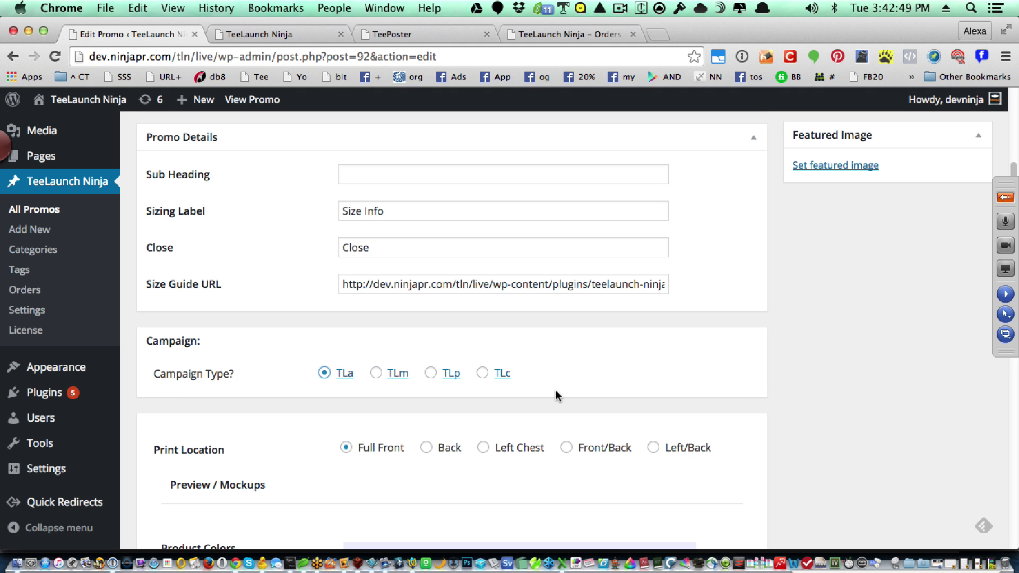
scroll(684, 369, down, 2)
scroll(733, 365, down, 5)
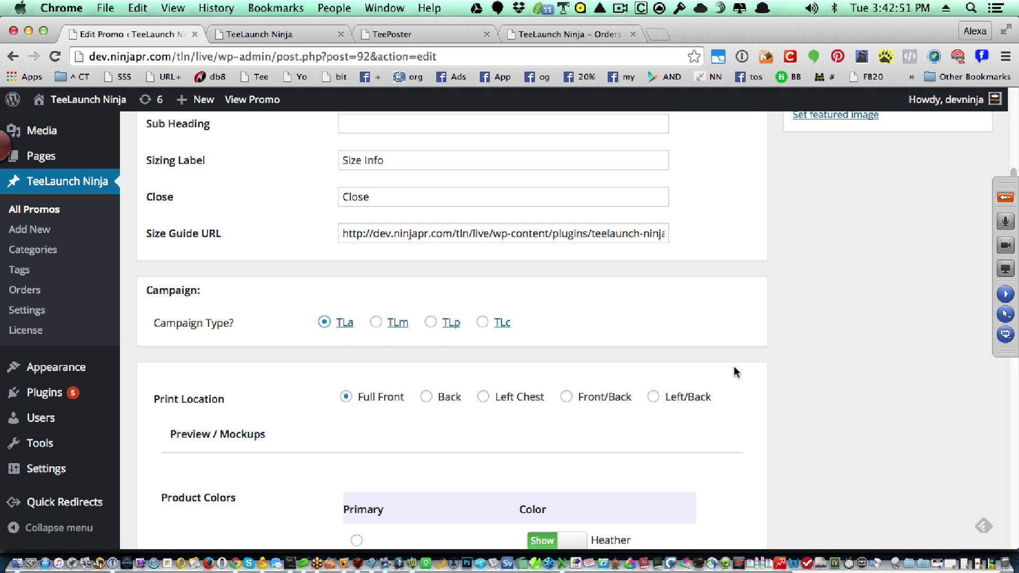
scroll(702, 422, down, 5)
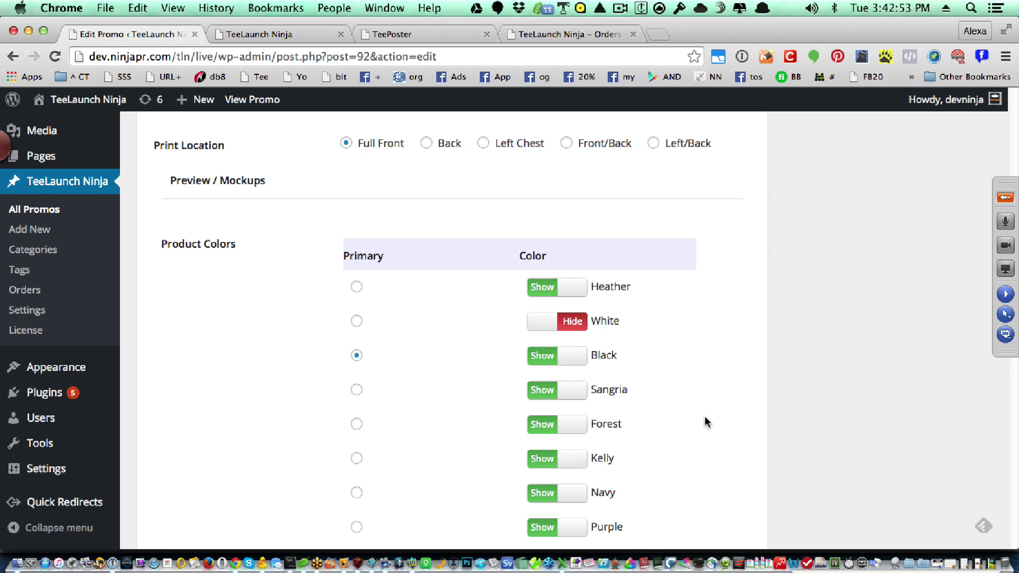
scroll(704, 417, up, 20)
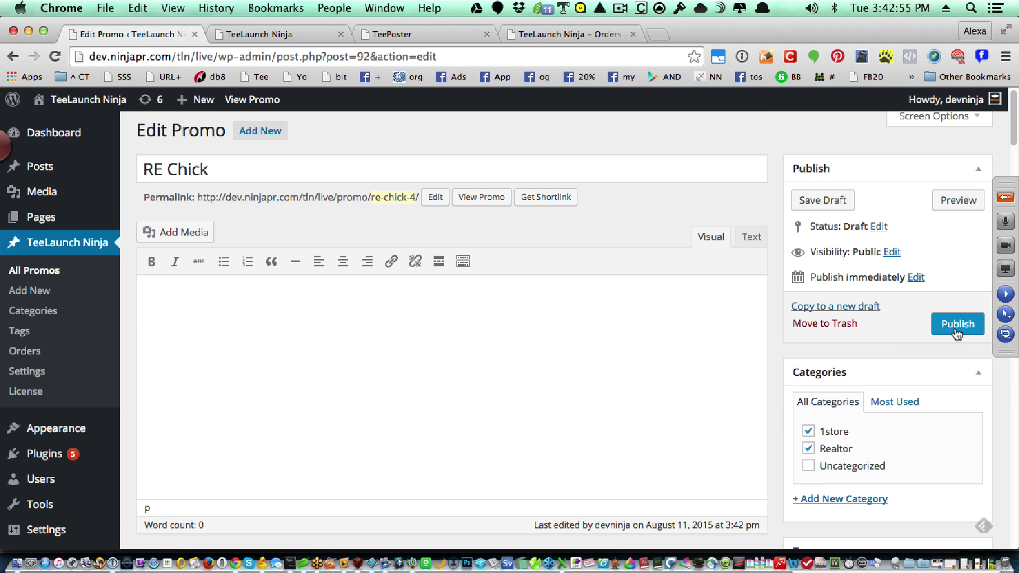
click(958, 331)
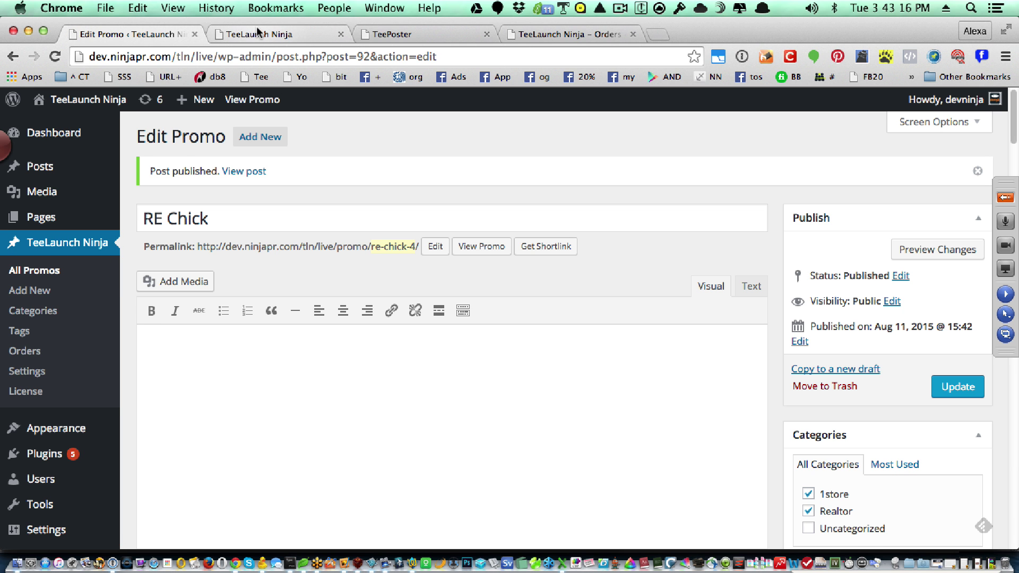
- Reload the live Store page and browse the REALTOR category showing the new RE Chick shirt
click(257, 34)
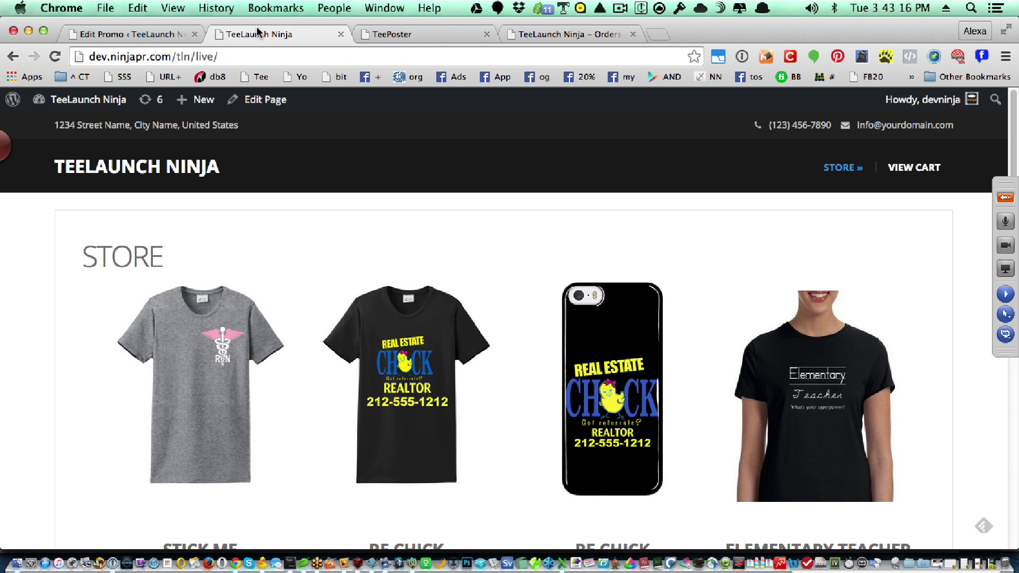
click(838, 169)
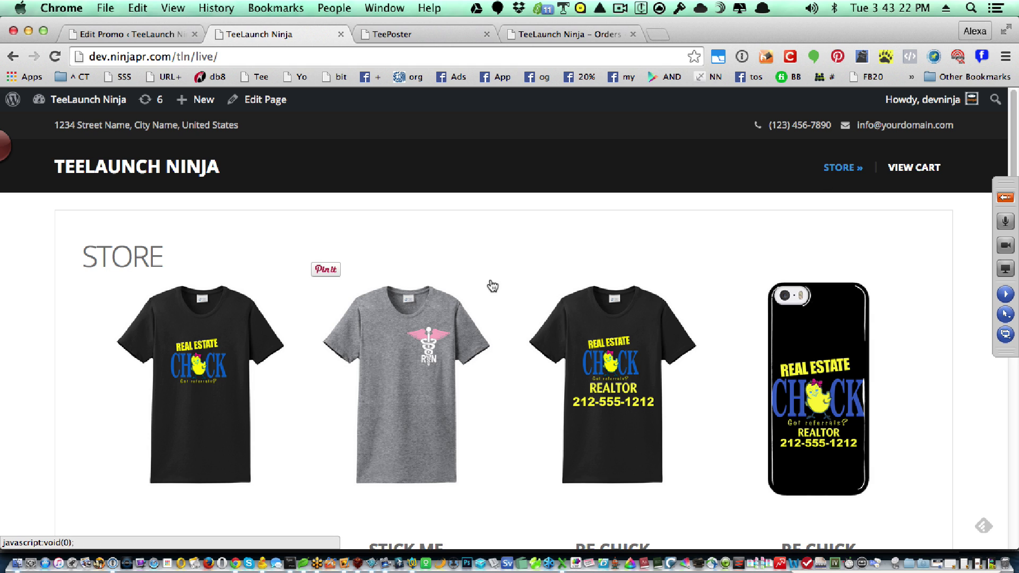
mouse_move(852, 173)
click(853, 203)
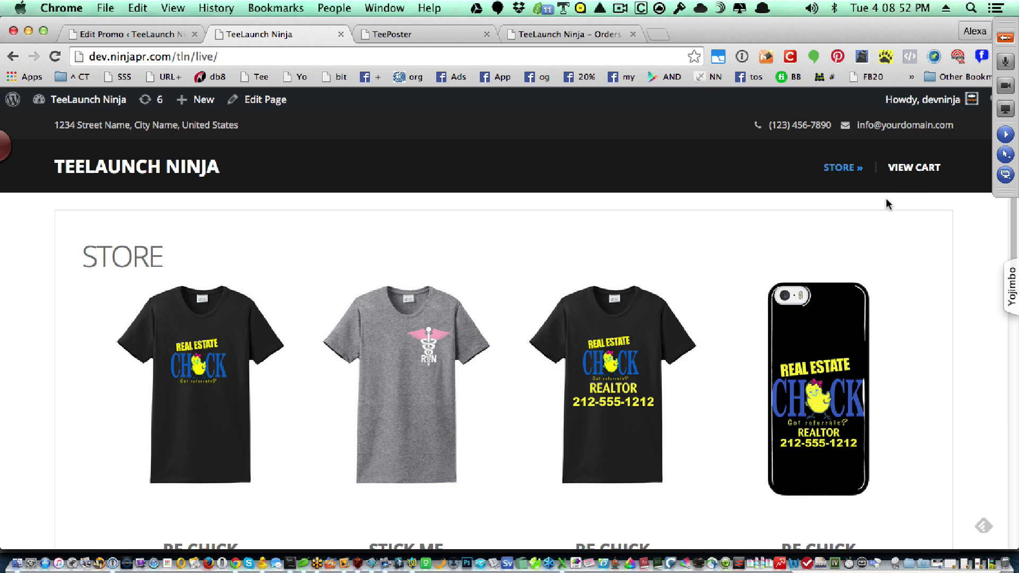
click(912, 169)
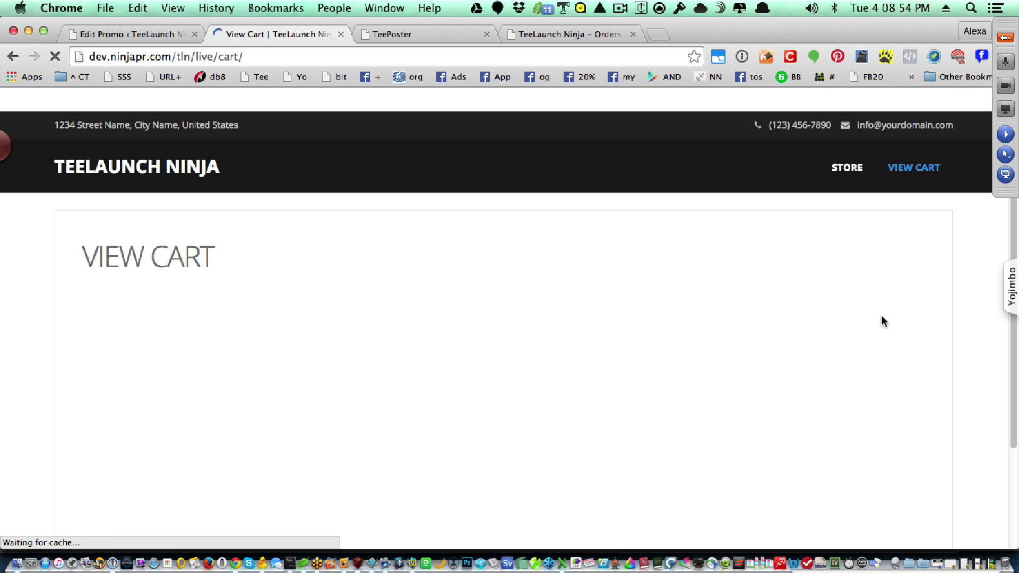
scroll(881, 316, down, 1)
scroll(481, 359, down, 10)
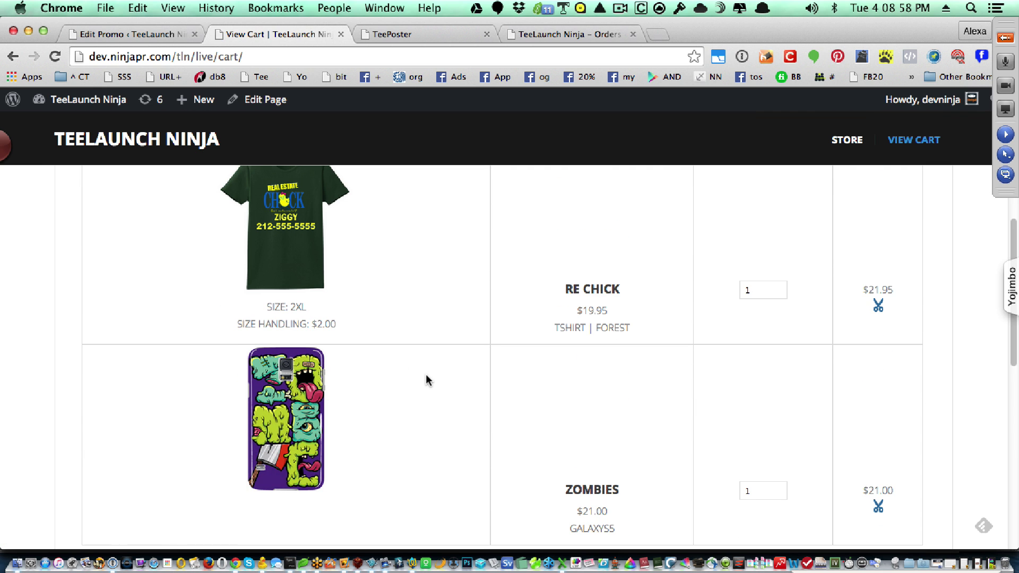
scroll(425, 375, up, 10)
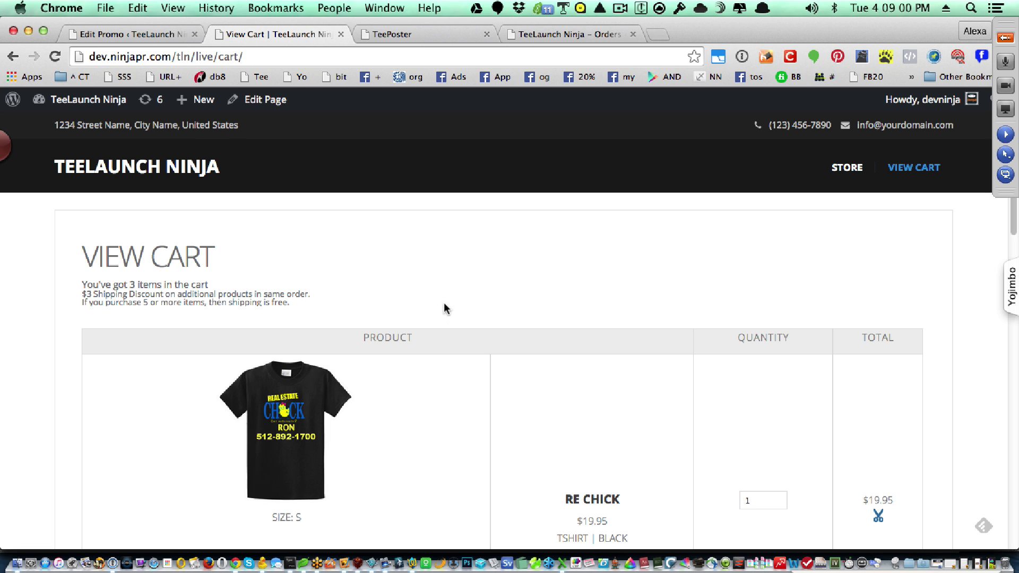
click(852, 173)
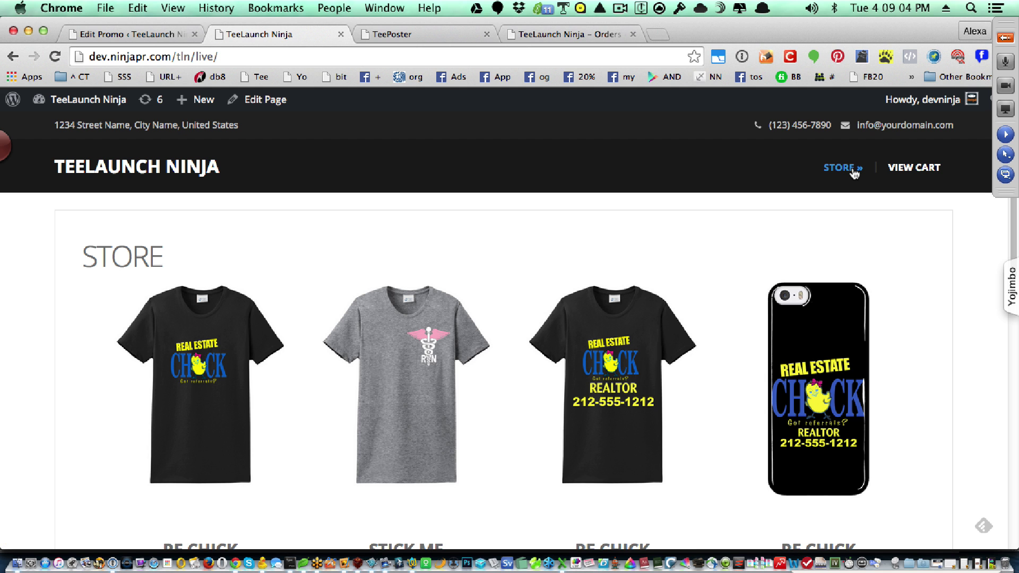